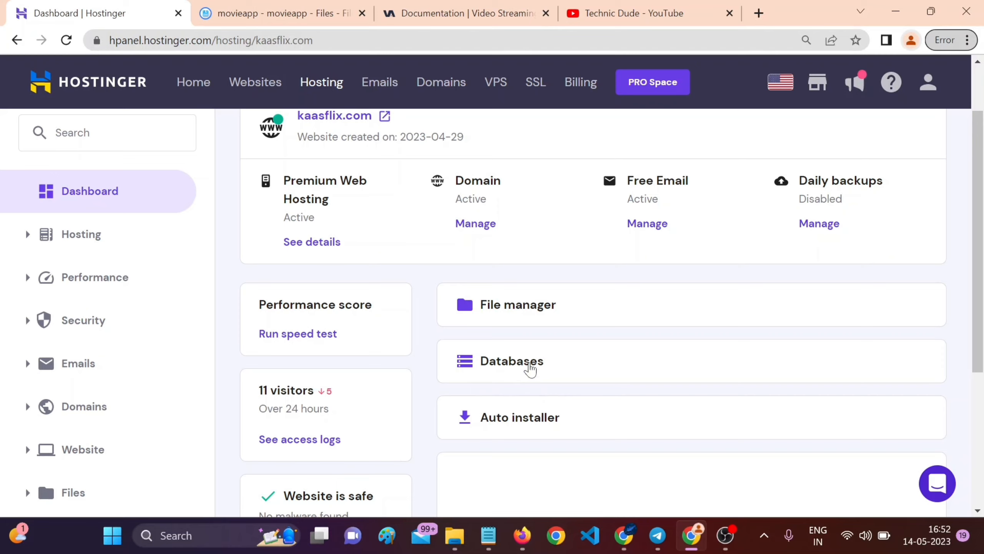
Open the site's MySQL database management and enter movieapp as the new database name.
click(527, 367)
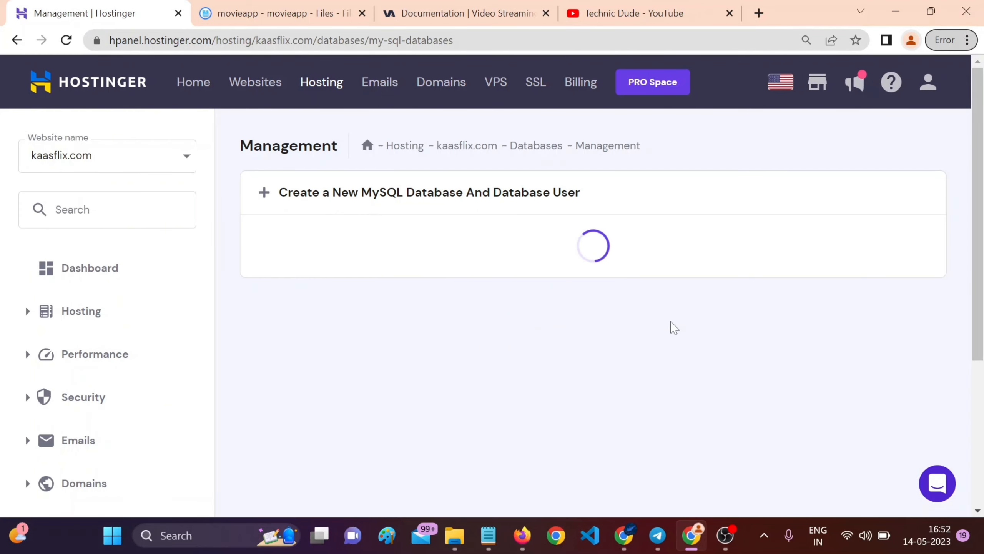
scroll(670, 326, down, 7)
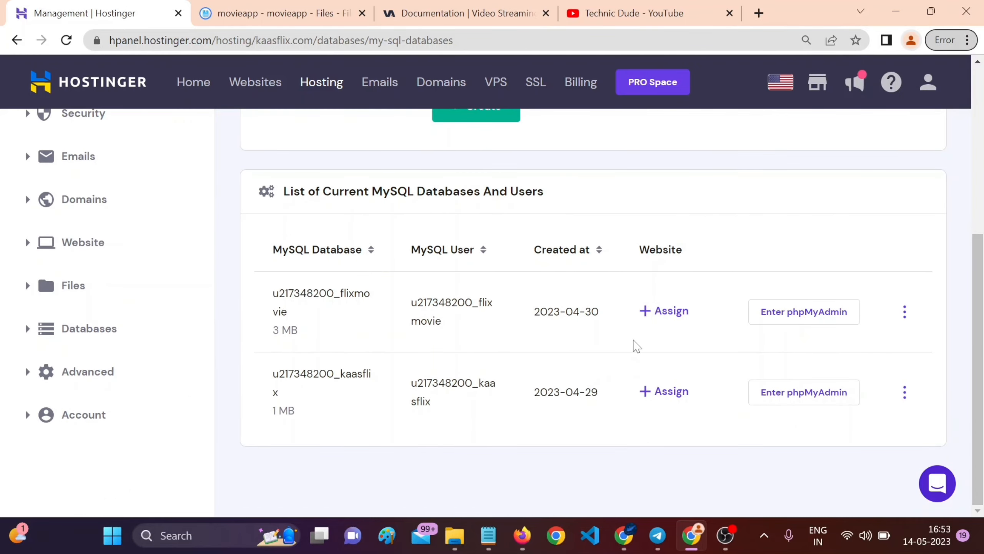
scroll(635, 345, up, 7)
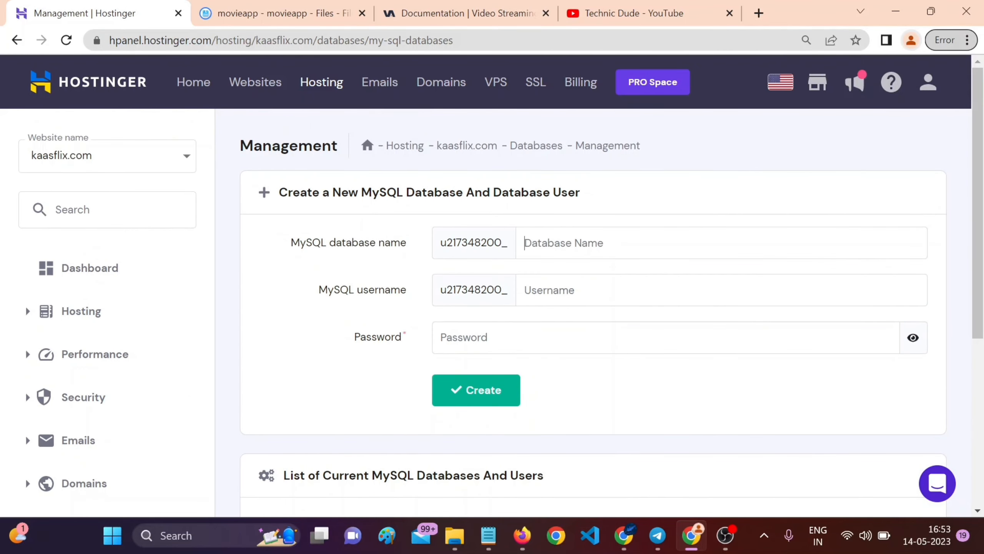
text(moview)
key(BackSpace)
text(app)
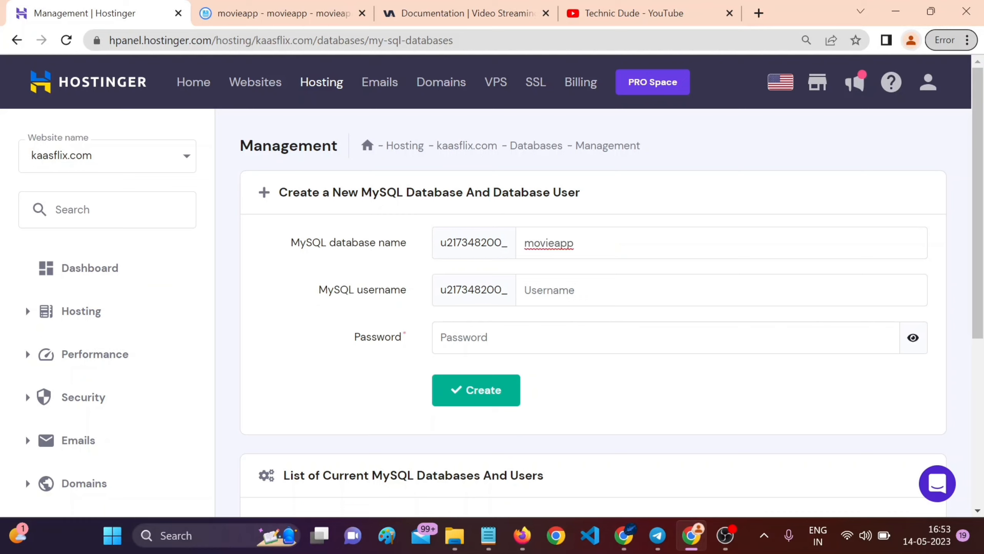
Set the new database's MySQL username to movieapp by copying it from the database name.
key(Tab)
text(m)
key(ctrl+a)
key(ctrl+c)
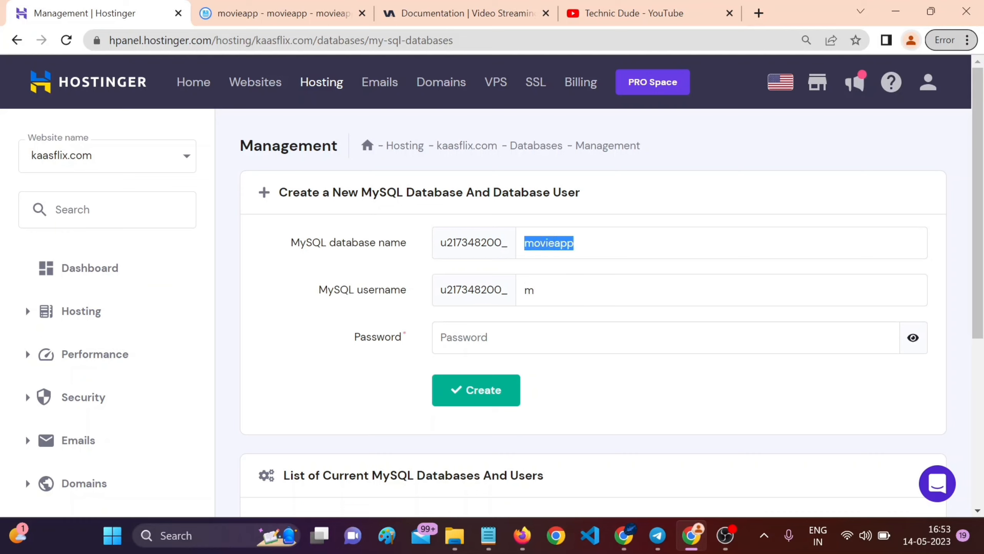
key(Tab)
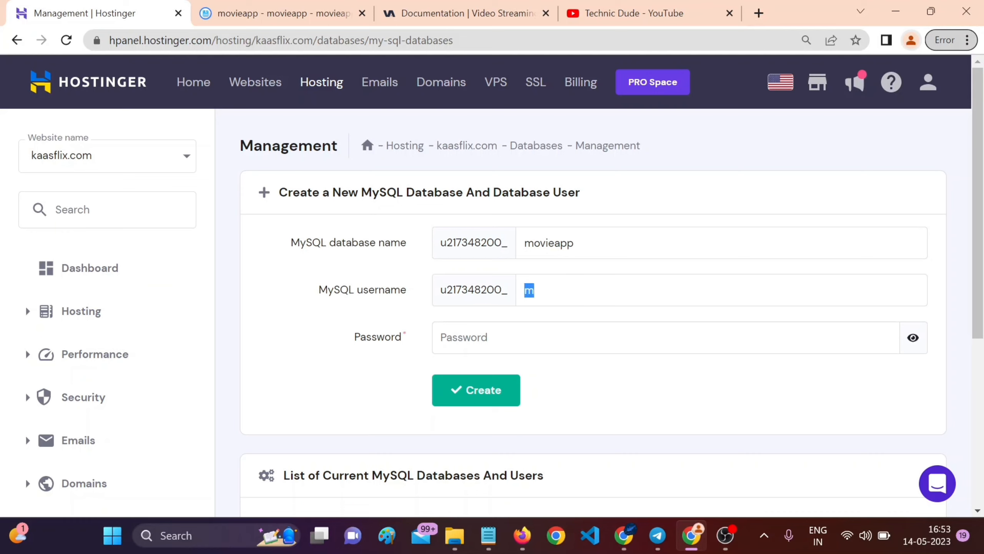
key(ctrl+v)
Generate a random database password and create the movieapp MySQL database and user.
click(717, 339)
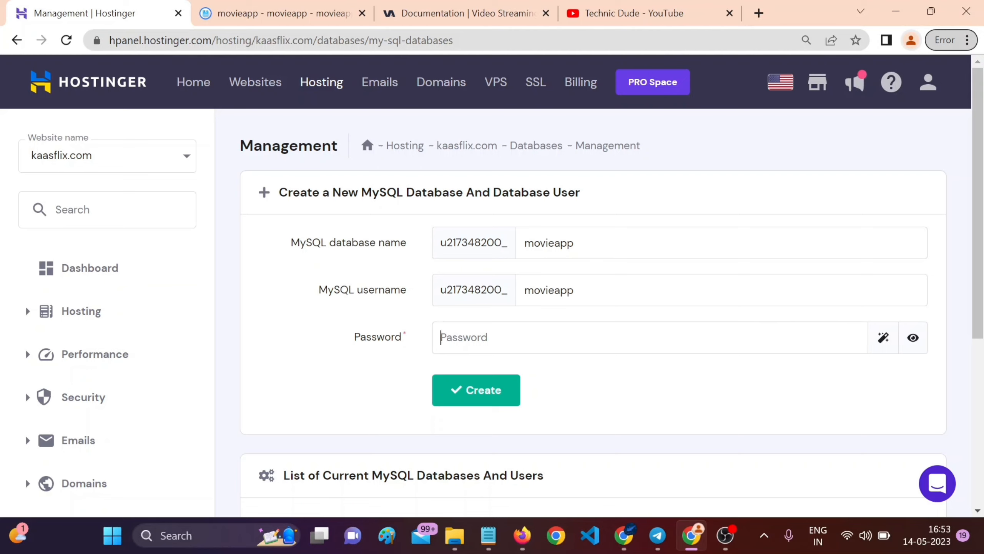
click(877, 338)
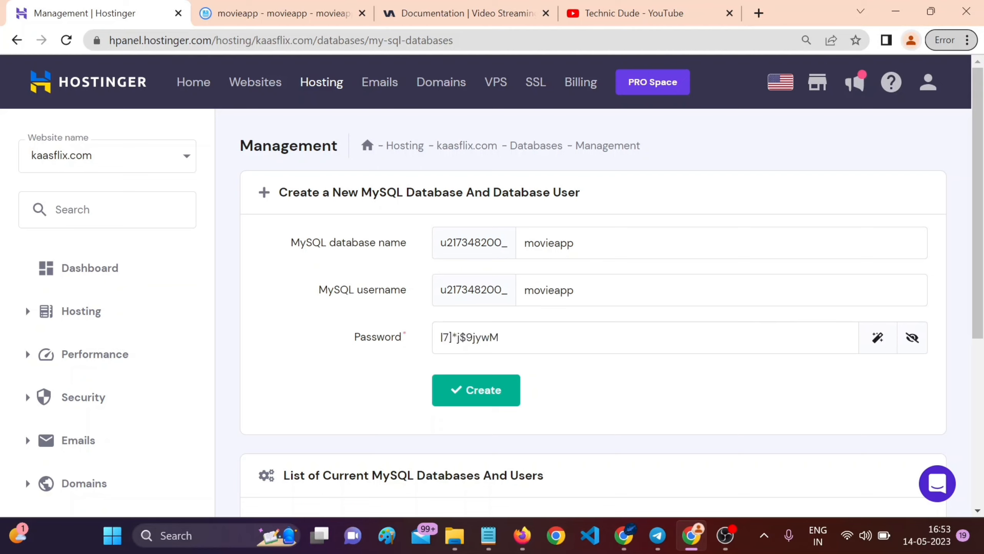
click(486, 388)
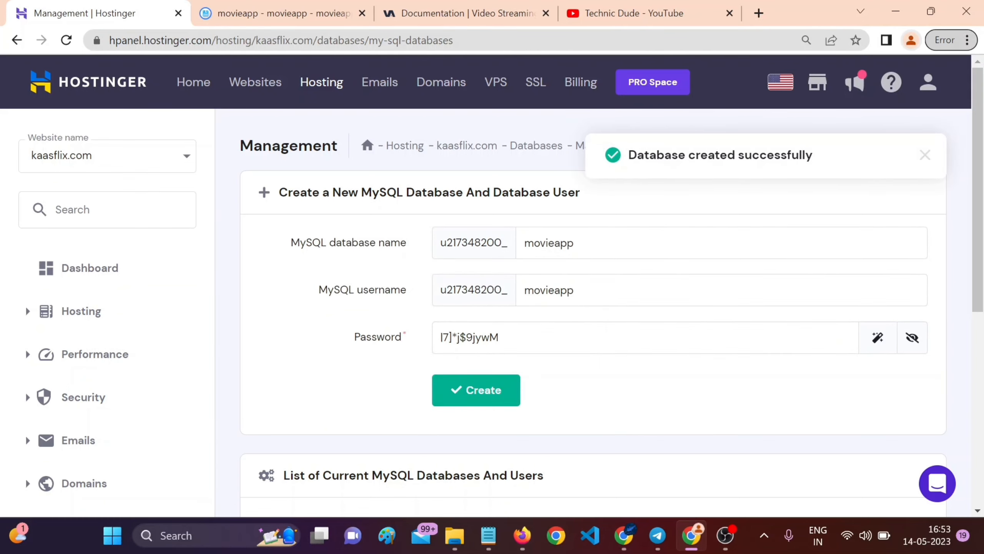
Copy the movieapp database's full MySQL username from the database list into the subdomain note in Notepad, under the subdomain address.
scroll(580, 303, down, 4)
scroll(580, 303, down, 4)
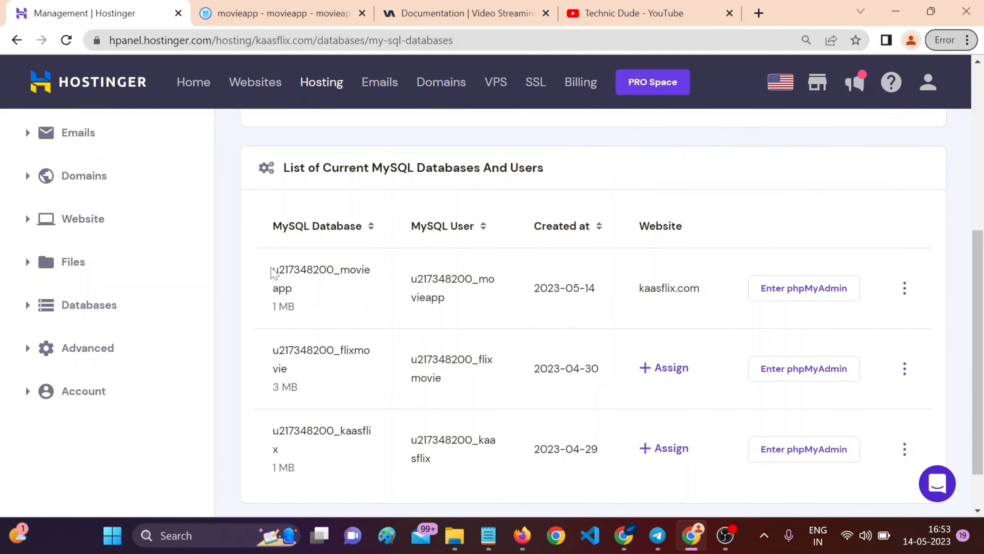
drag(273, 272, 293, 287)
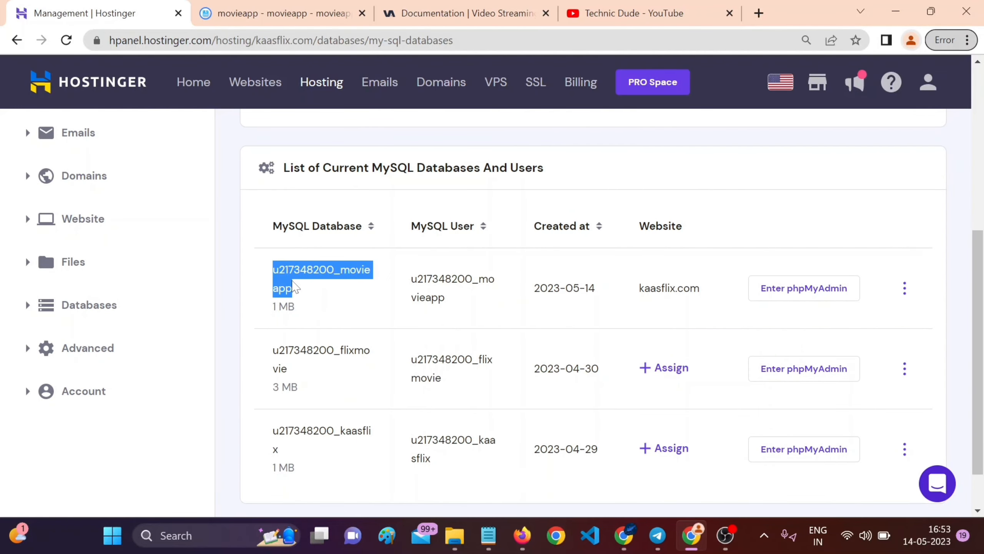
drag(411, 278, 454, 297)
key(ctrl+c)
scroll(531, 298, up, 4)
click(509, 184)
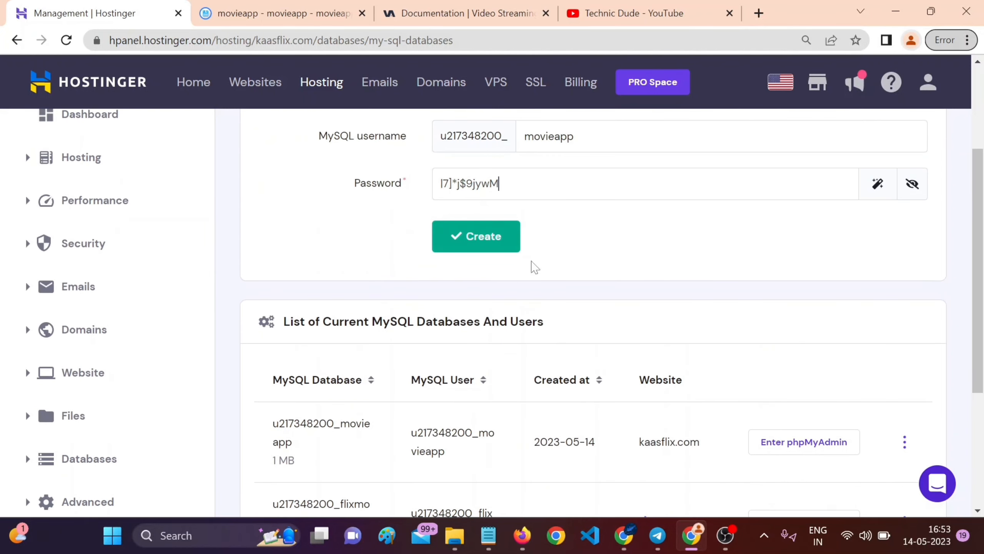
mouse_move(488, 535)
click(552, 446)
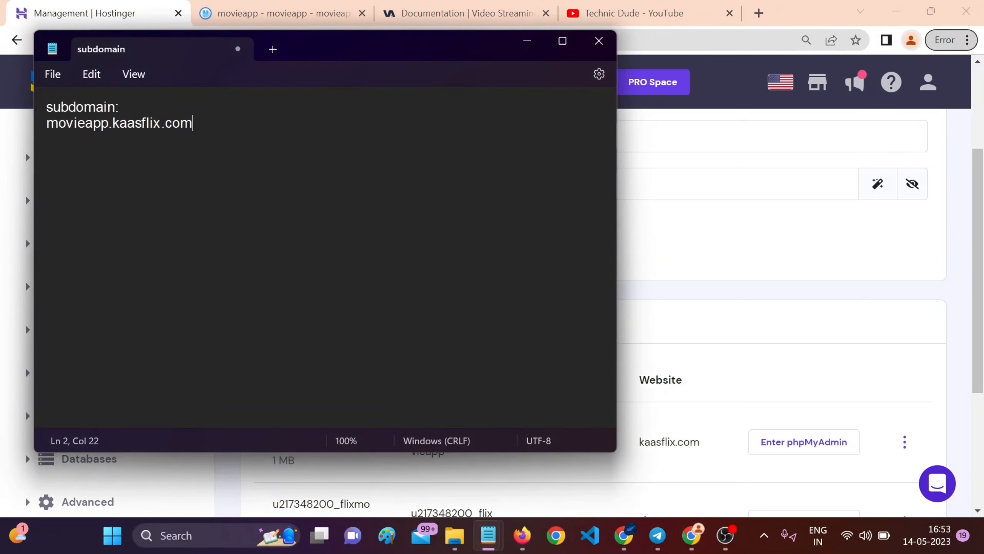
key(Return)
key(Return)
key(ctrl+v)
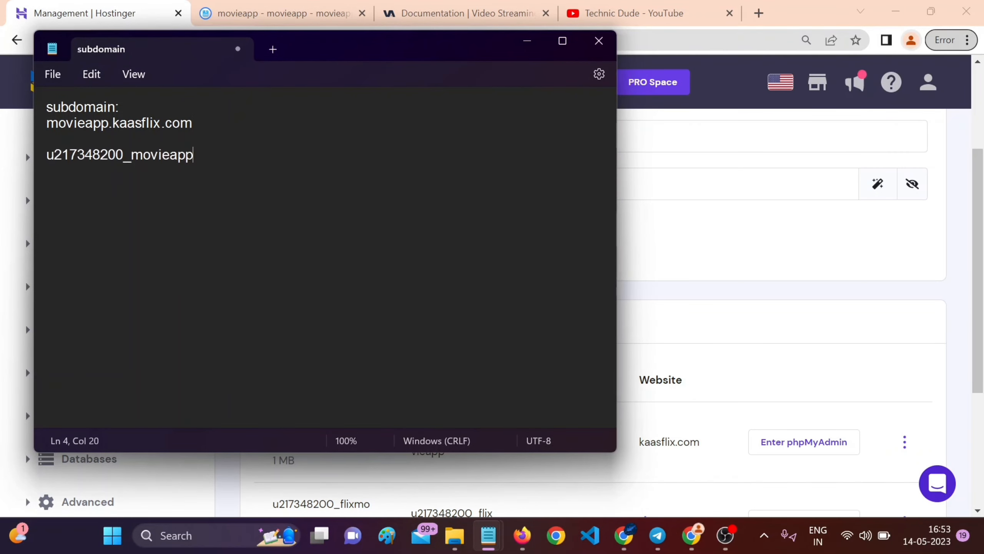
Add a "database:" heading to the note with the copied full database name beneath it.
key(Return)
text(database:)
key(Return)
key(ctrl+v)
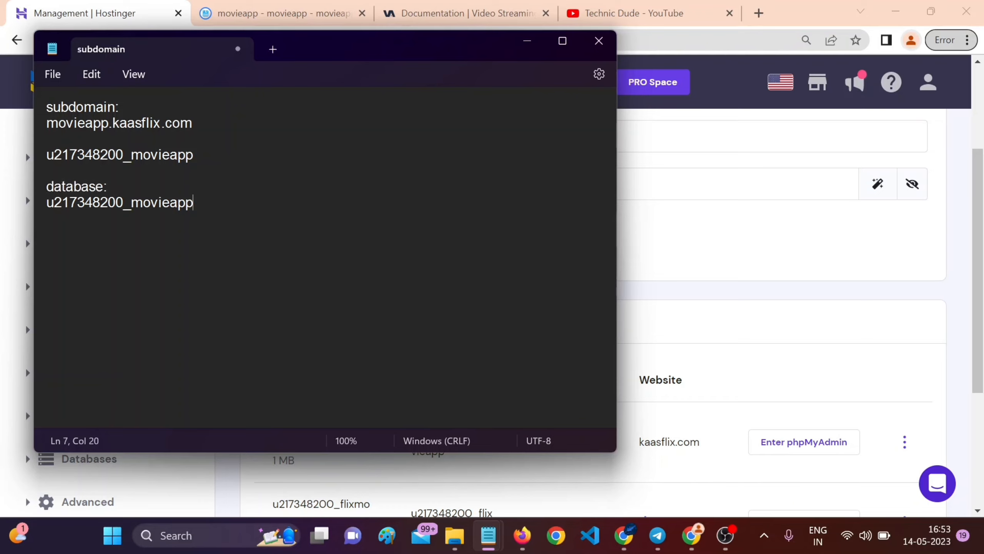
Insert a "username:" heading above the first pasted MySQL name in the note.
click(47, 139)
key(Return)
text(username)
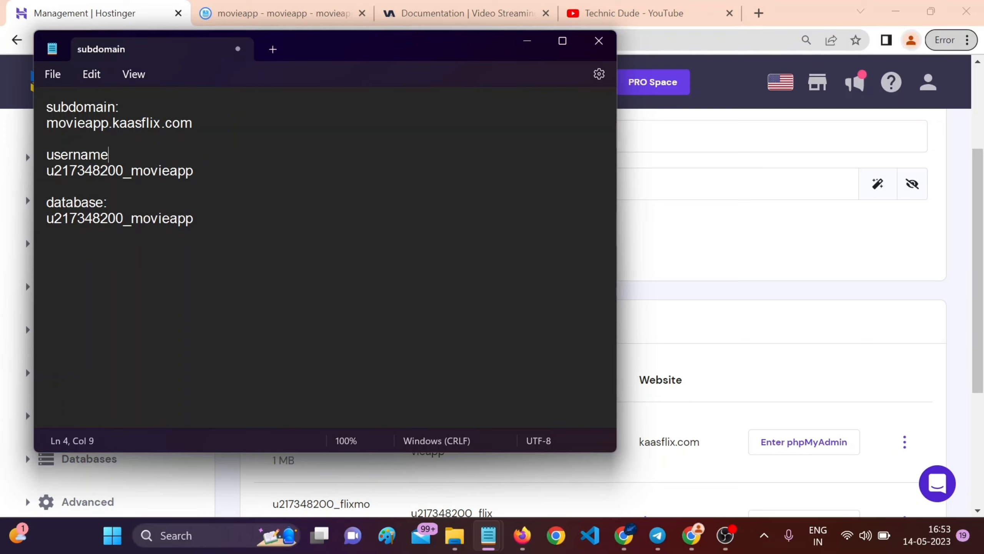
key(Down)
key(Down)
key(Down)
key(End)
key(Up)
key(Up)
key(Up)
text(:)
Add a "password:" heading at the end of the note with an empty line below it.
key(ctrl+End)
key(Return)
key(Return)
text(password:)
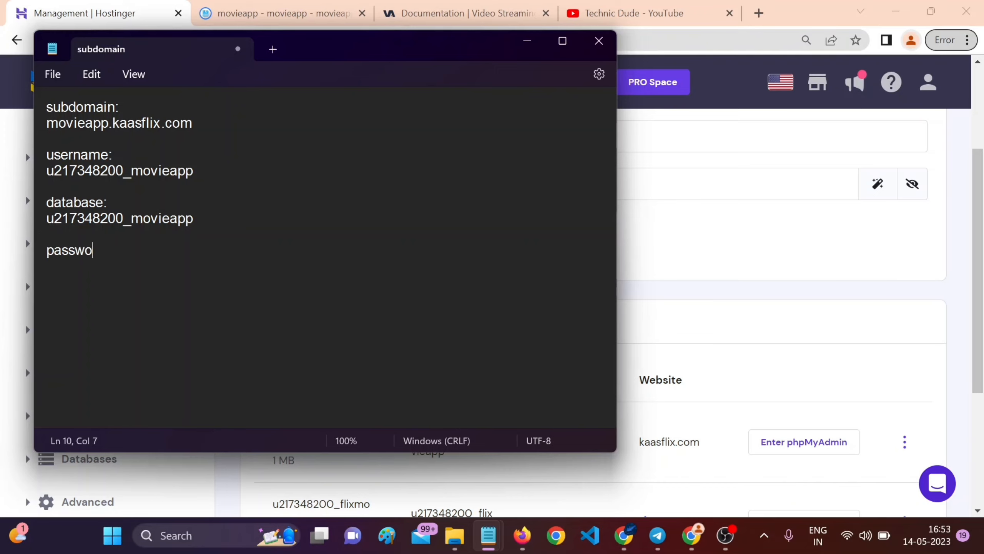
key(Return)
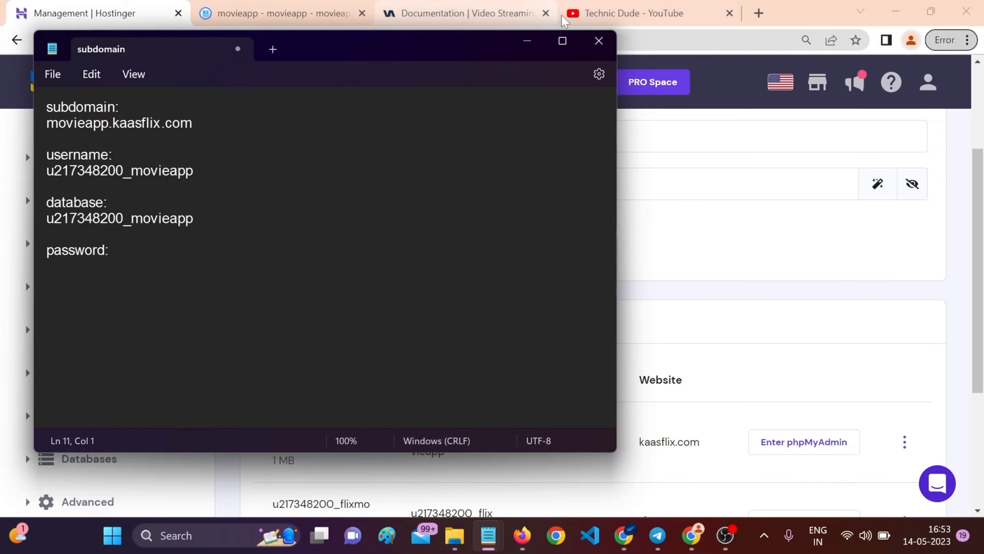
Copy the generated database password from the Hostinger form and paste it under the "password:" heading in the Notepad note.
click(527, 41)
key(shift+Left)
key(shift+Left)
key(shift+Left)
key(shift+Left)
key(shift+Left)
key(shift+Left)
key(shift+Left)
key(shift+Left)
key(shift+Left)
key(shift+Left)
key(shift+Left)
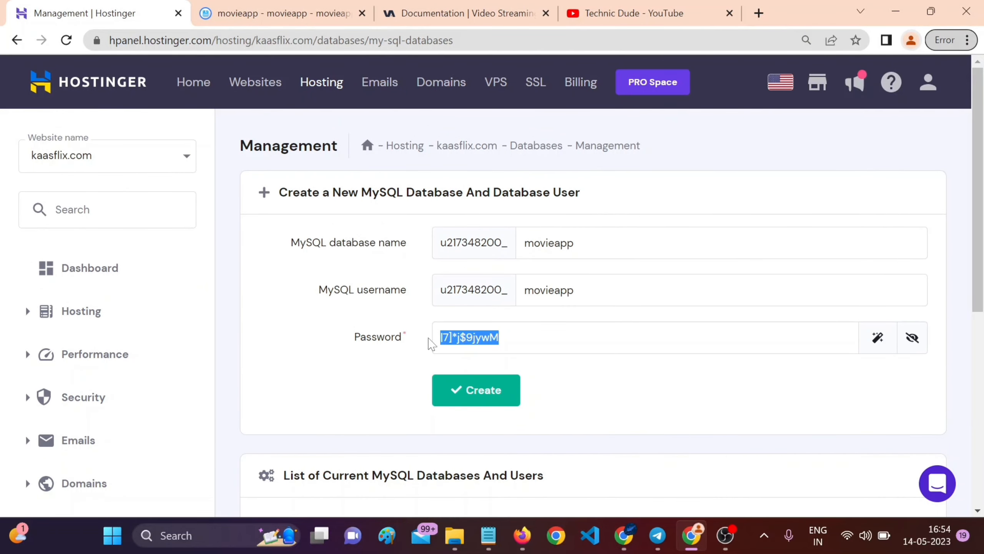
mouse_move(488, 535)
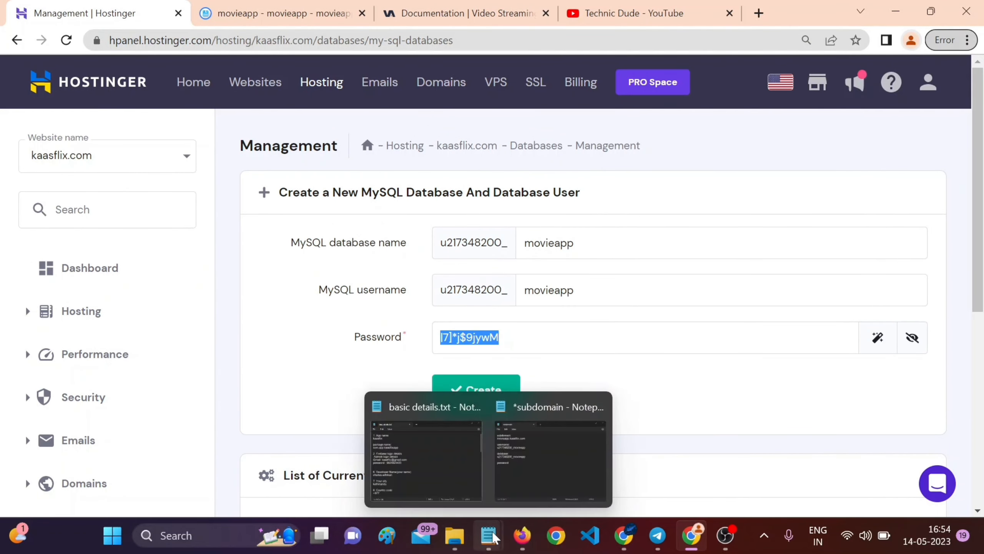
click(547, 478)
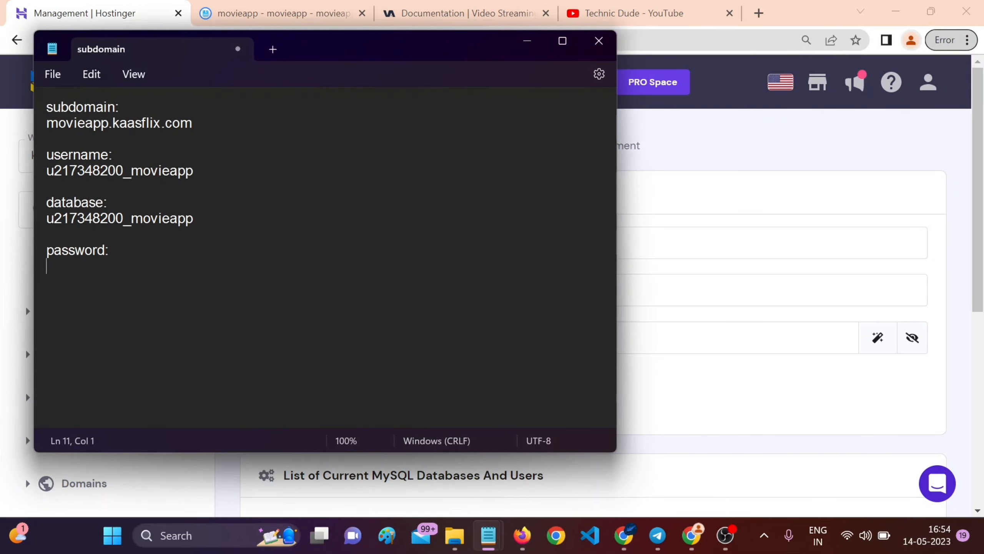
key(ctrl+v)
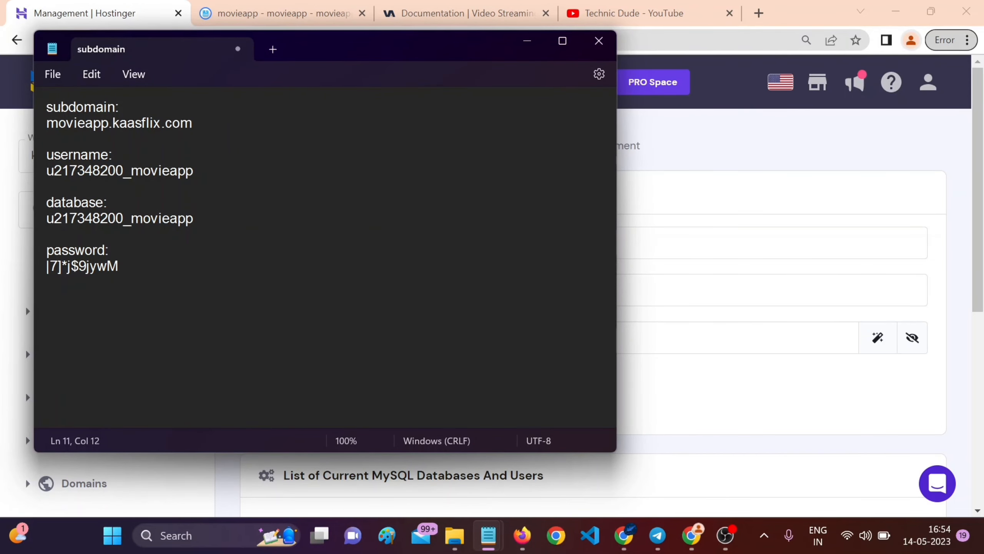
click(527, 41)
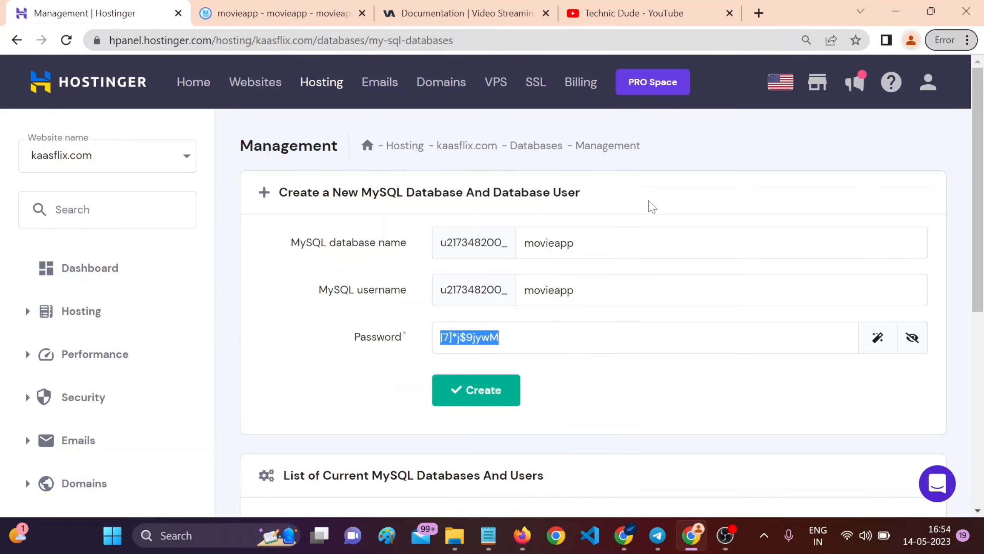
Switch to the web file manager and select video_streaming_portal.zip in the movieapp folder.
scroll(578, 344, down, 5)
scroll(528, 310, up, 5)
click(279, 13)
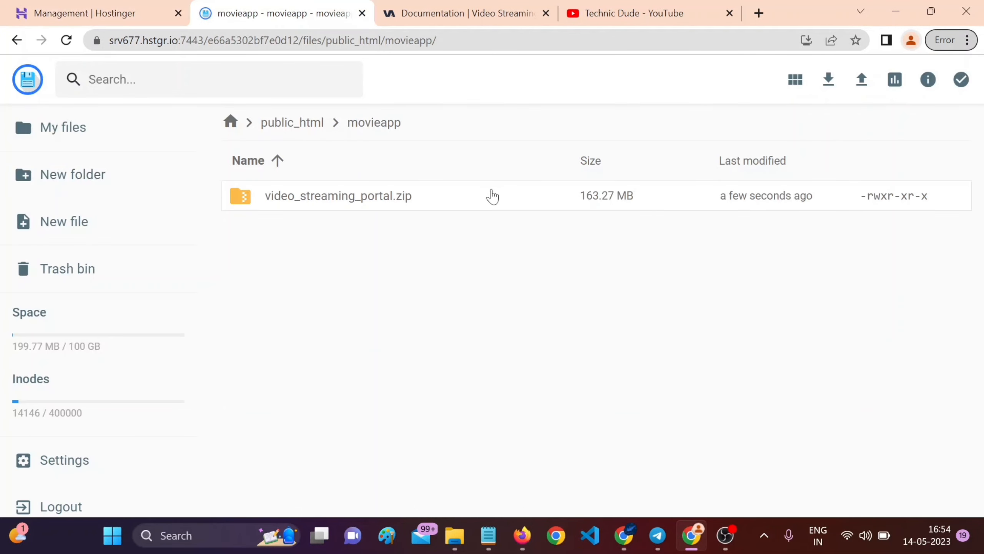
click(499, 201)
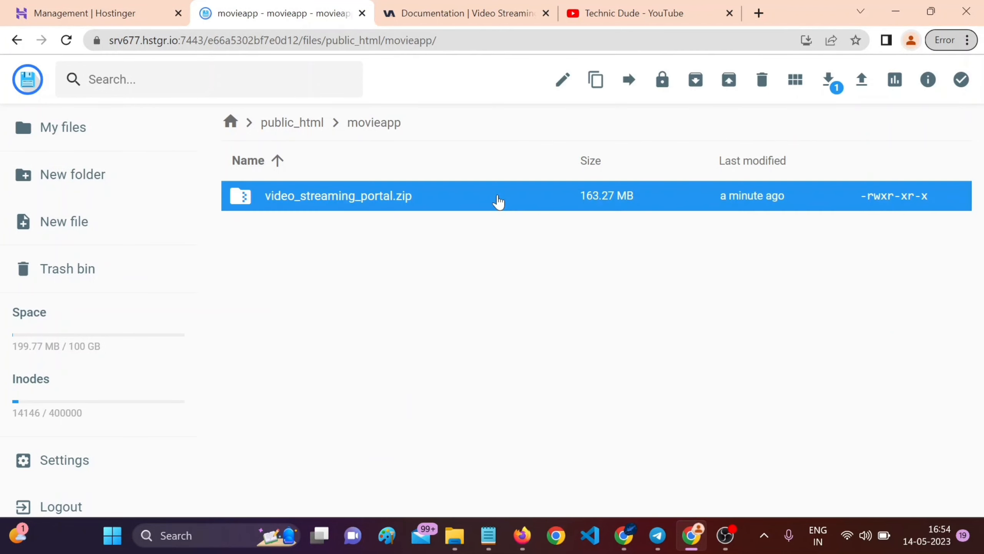
right_click(499, 201)
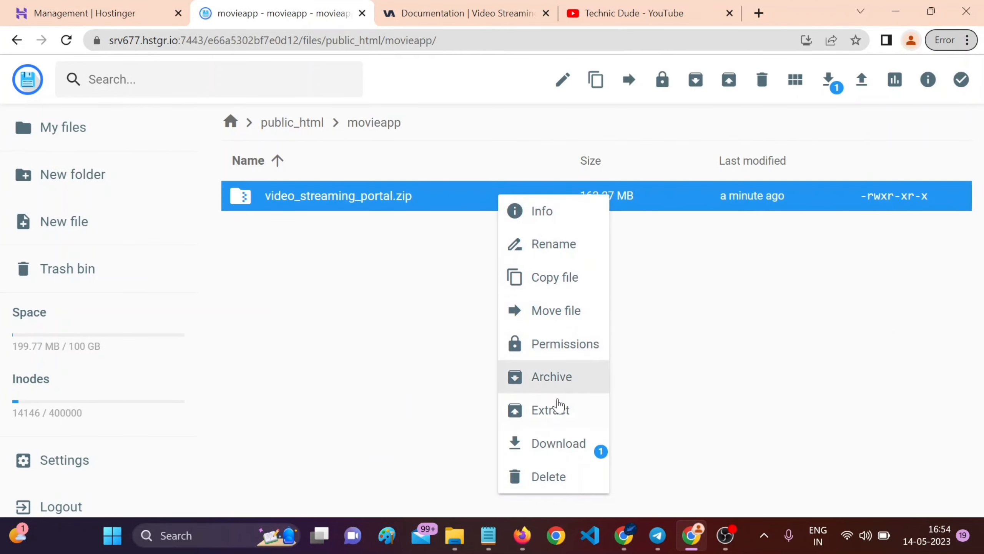
click(550, 411)
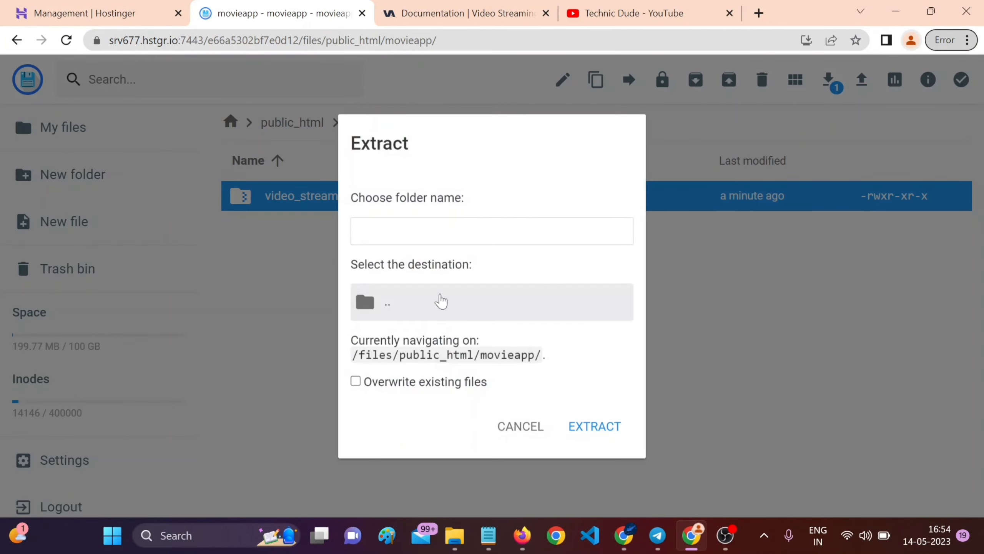
click(366, 310)
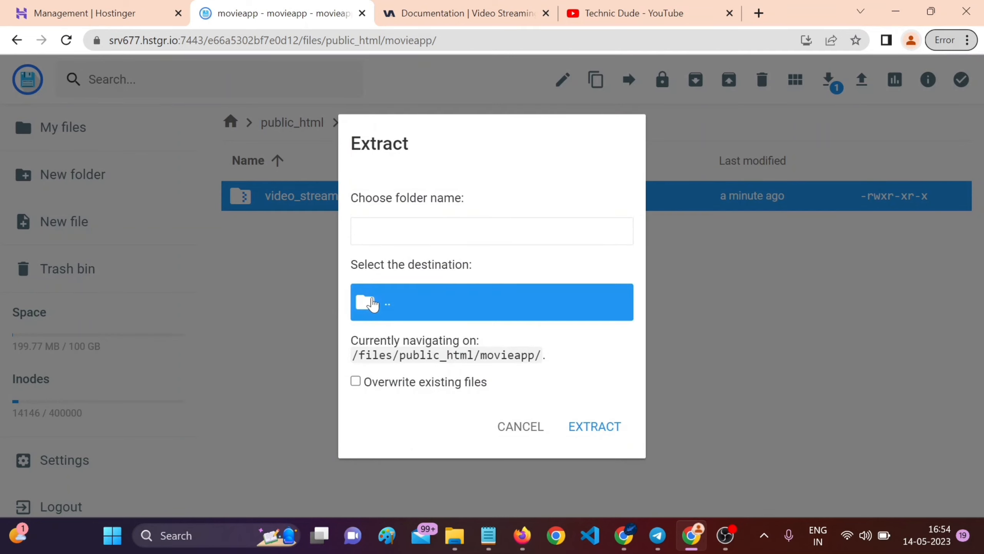
double_click(373, 305)
double_click(372, 307)
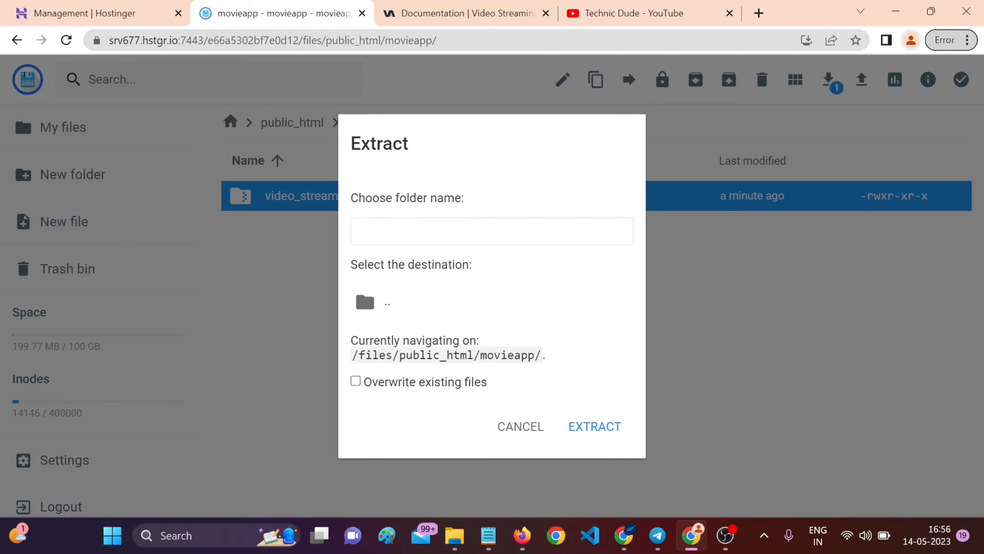
double_click(368, 308)
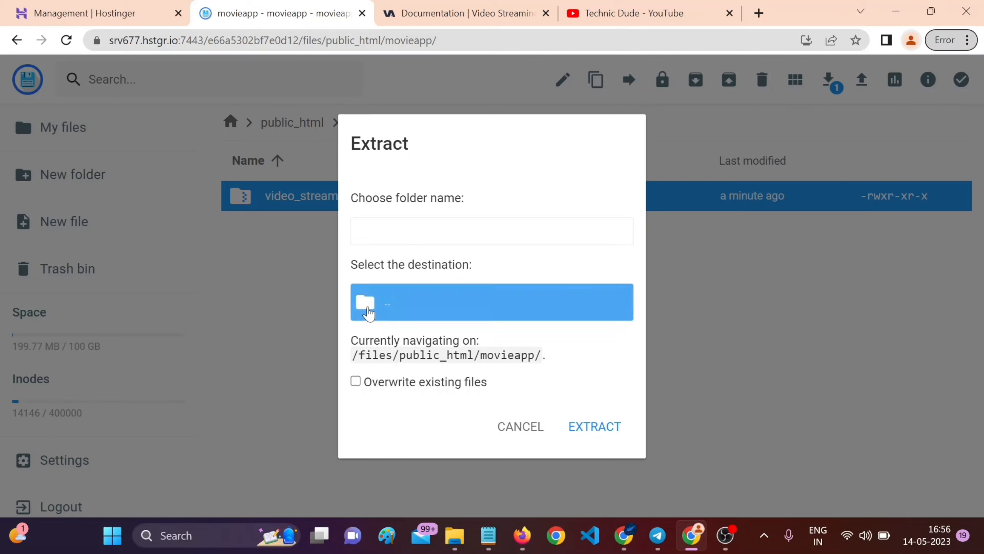
click(368, 312)
double_click(368, 312)
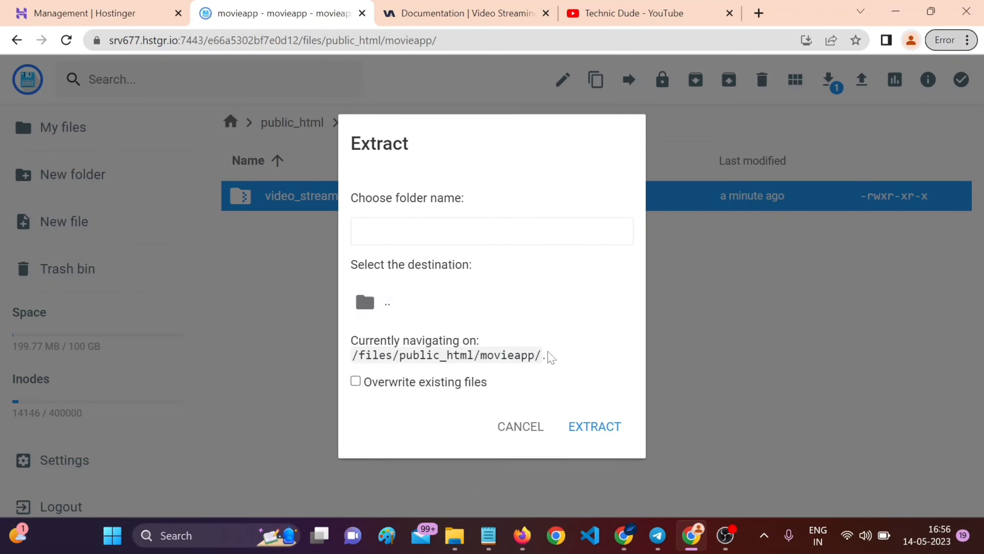
double_click(373, 314)
click(375, 314)
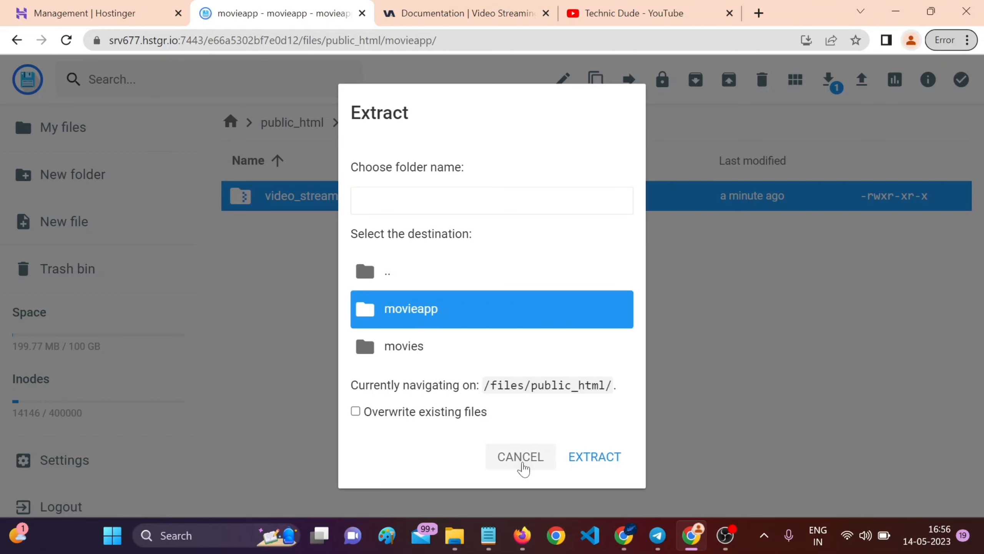
click(515, 458)
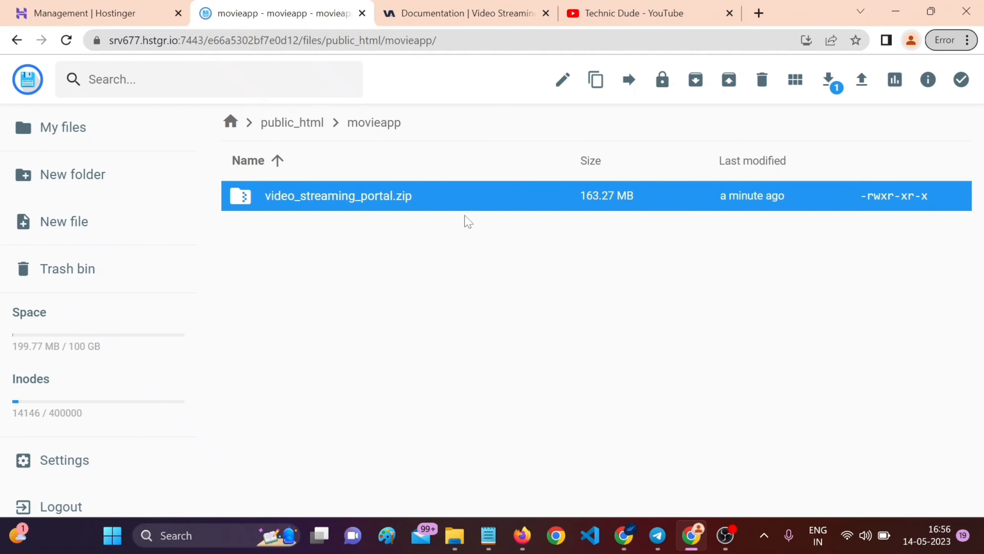
Extract video_streaming_portal.zip into a new folder named "a" inside the movieapp folder.
right_click(471, 198)
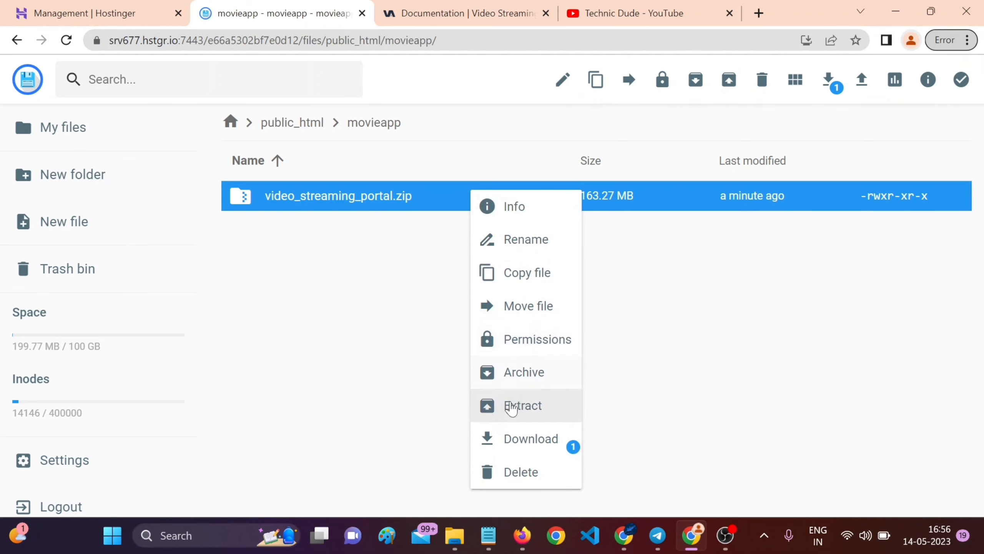
click(528, 411)
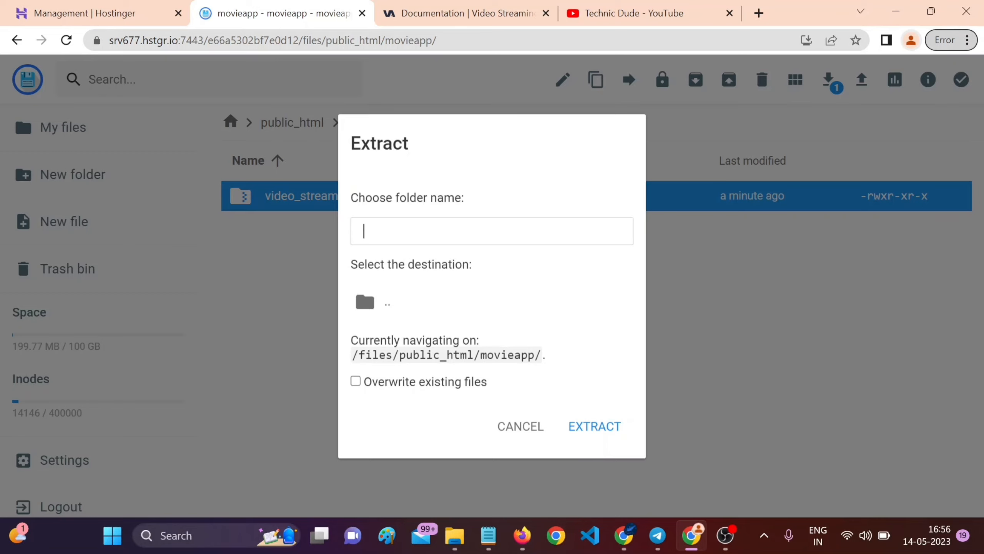
text(a)
click(582, 438)
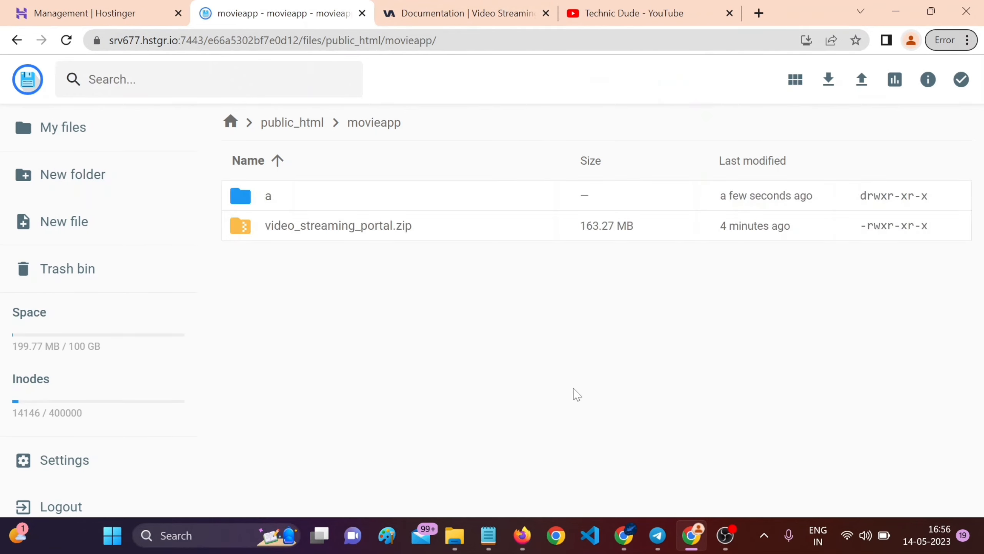
Open the video_streaming_portal folder inside folder "a" and look through the extracted files.
double_click(396, 204)
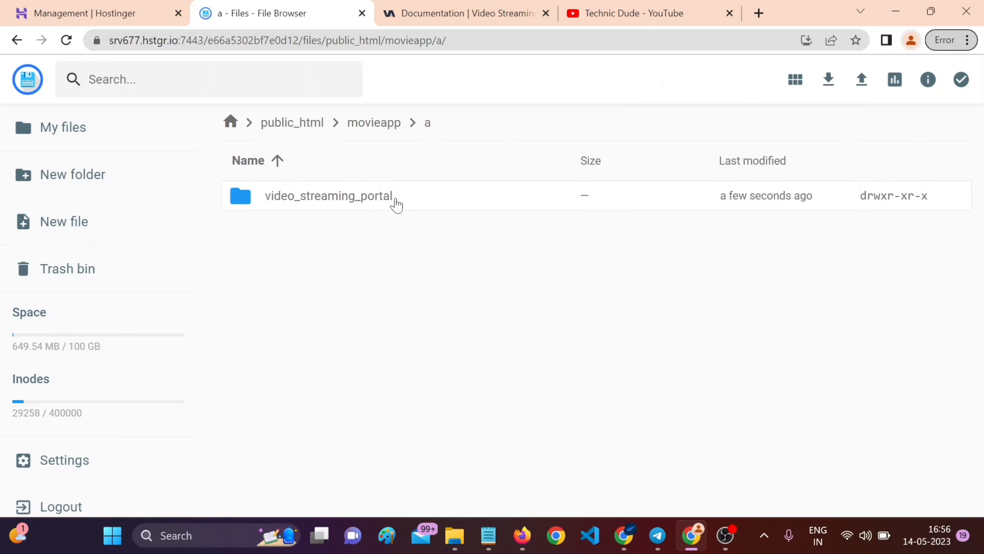
double_click(429, 197)
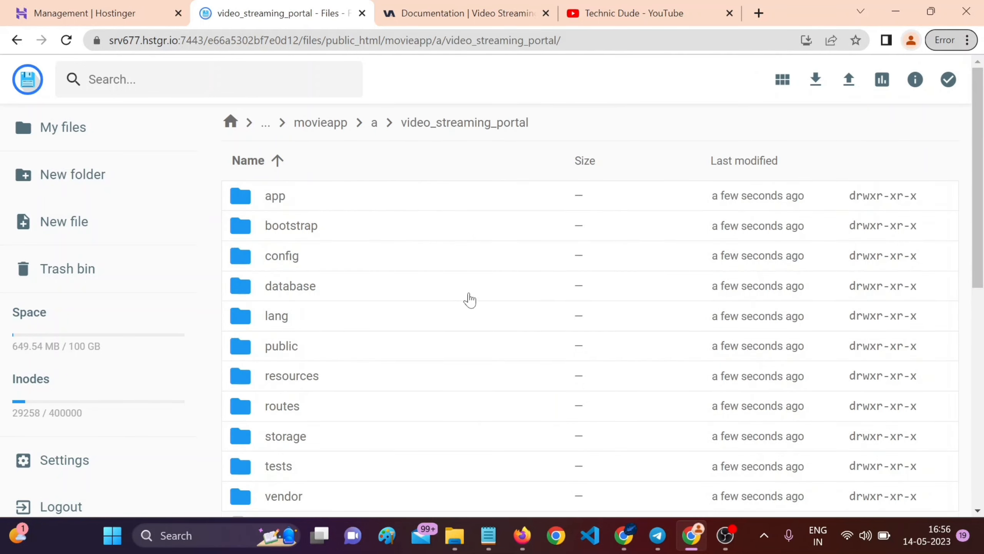
scroll(470, 299, down, 8)
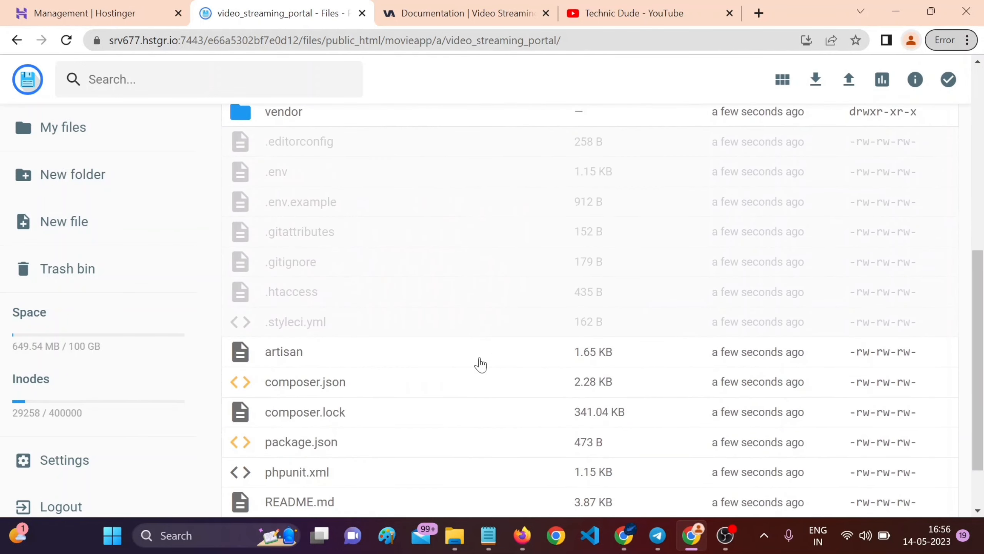
scroll(489, 359, down, 2)
scroll(511, 415, up, 6)
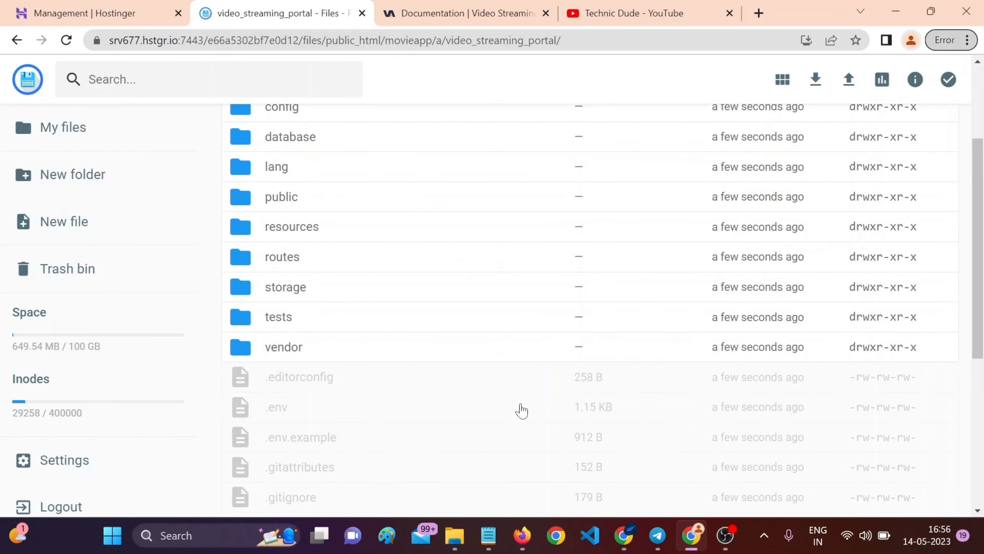
scroll(522, 412, up, 4)
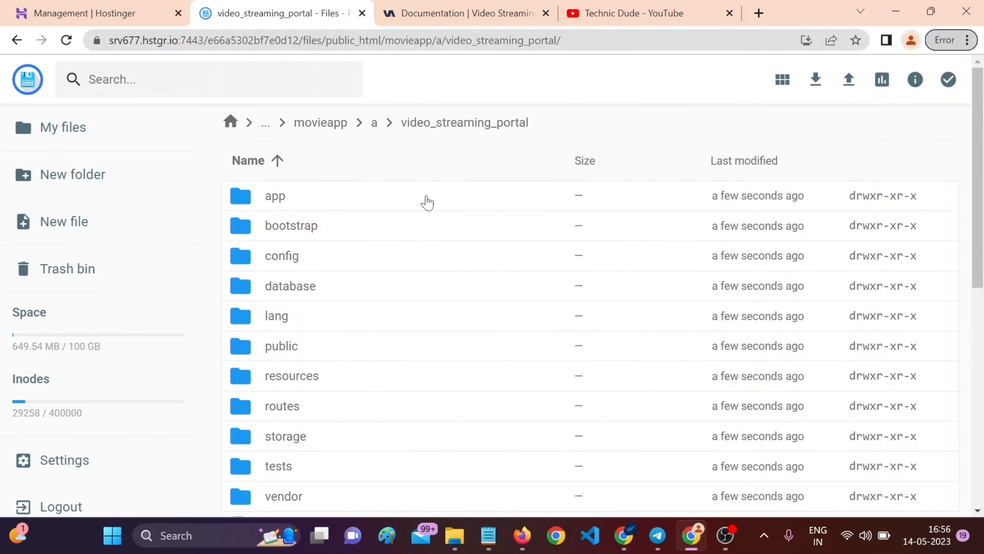
Move all files and folders from video_streaming_portal to /files/public_html/movieapp/.
key(ctrl+a)
right_click(447, 200)
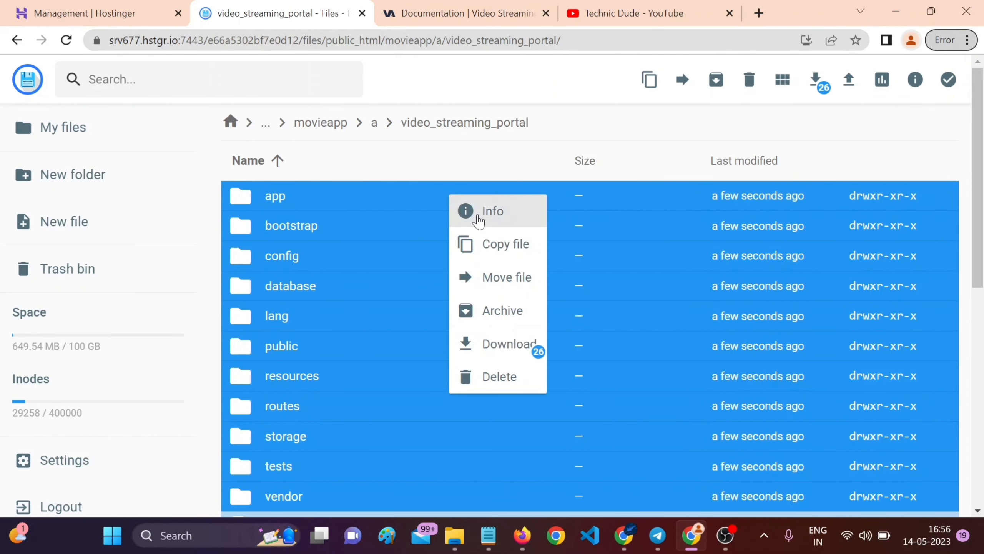
click(505, 278)
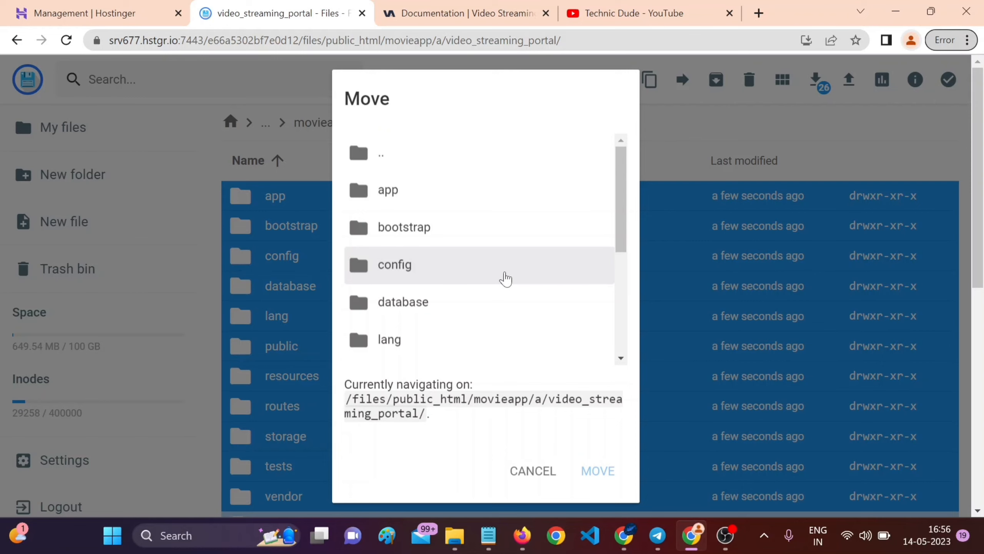
click(403, 166)
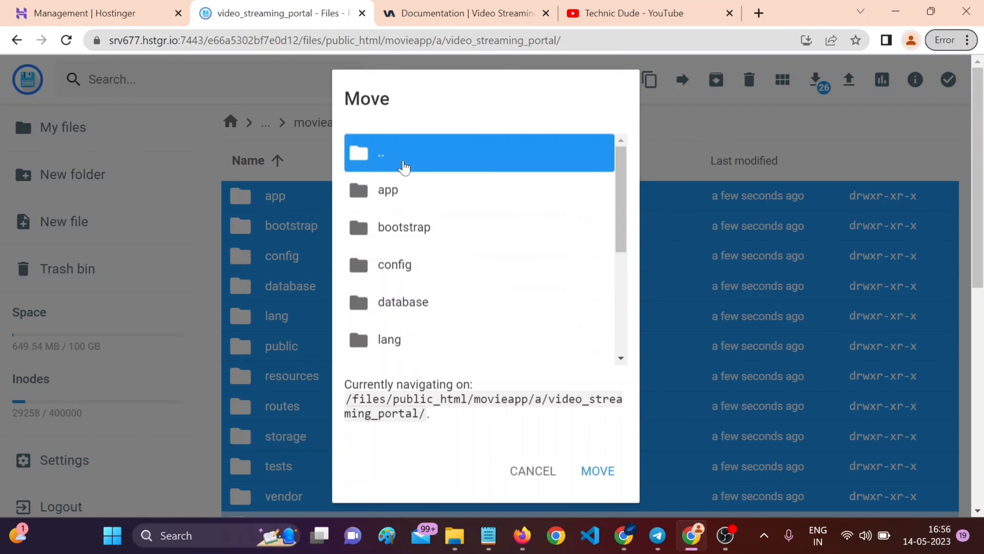
double_click(403, 166)
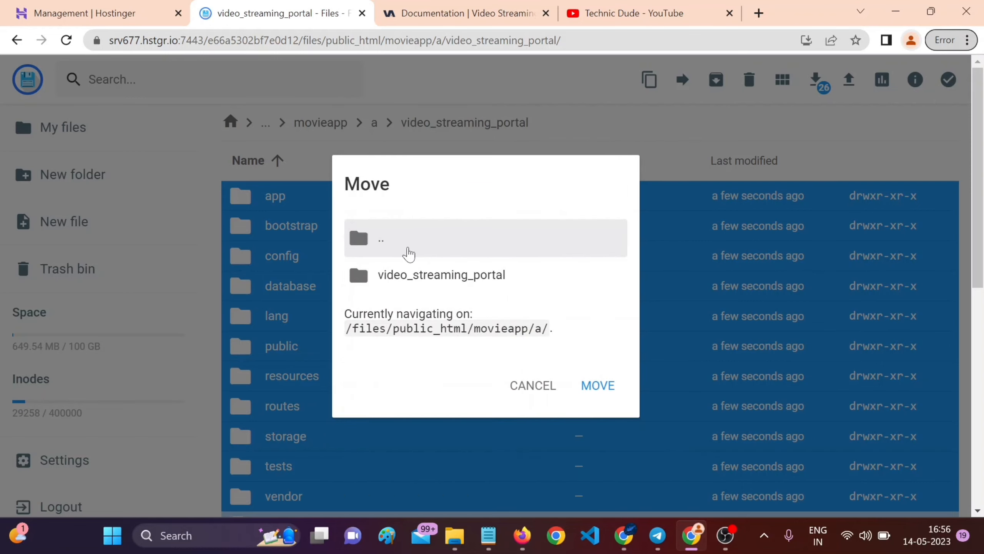
double_click(409, 254)
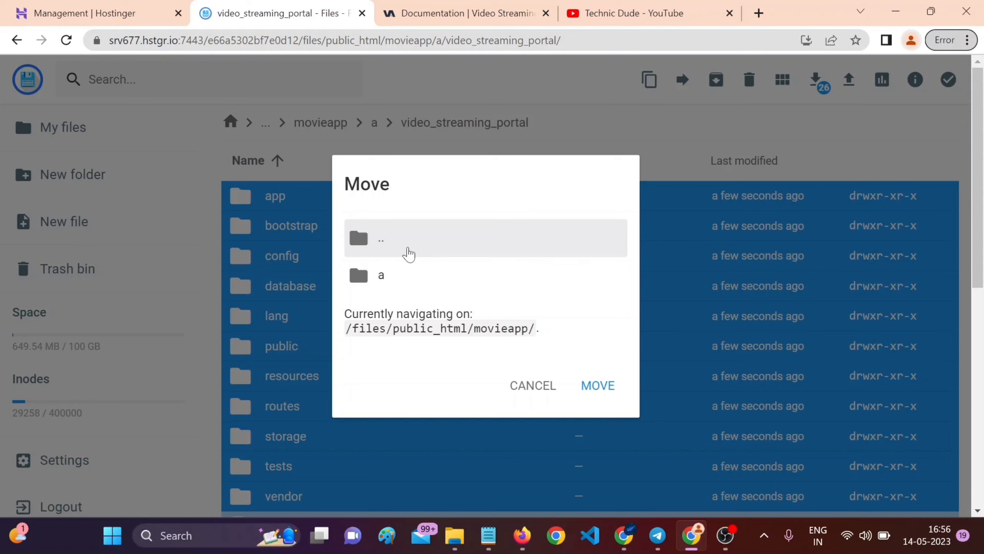
double_click(409, 254)
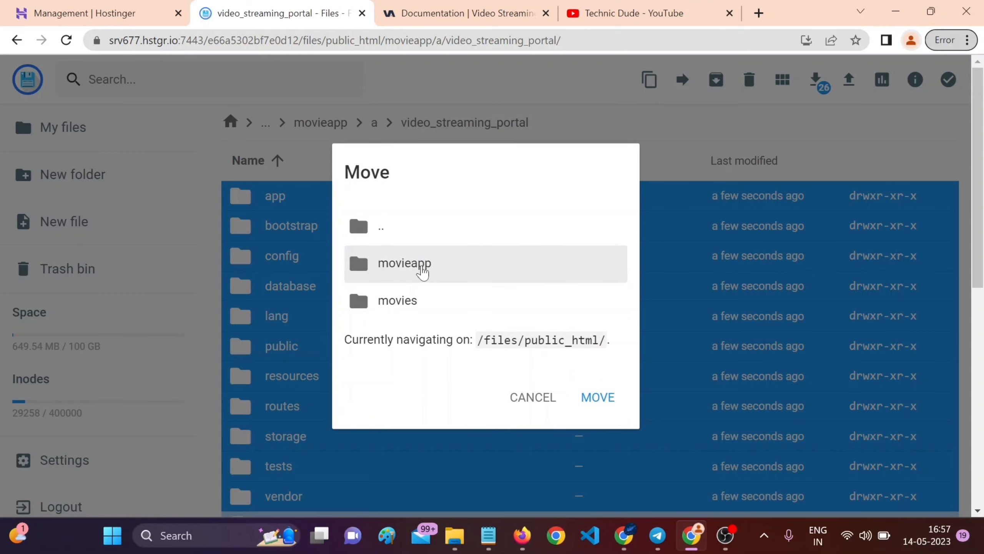
click(421, 273)
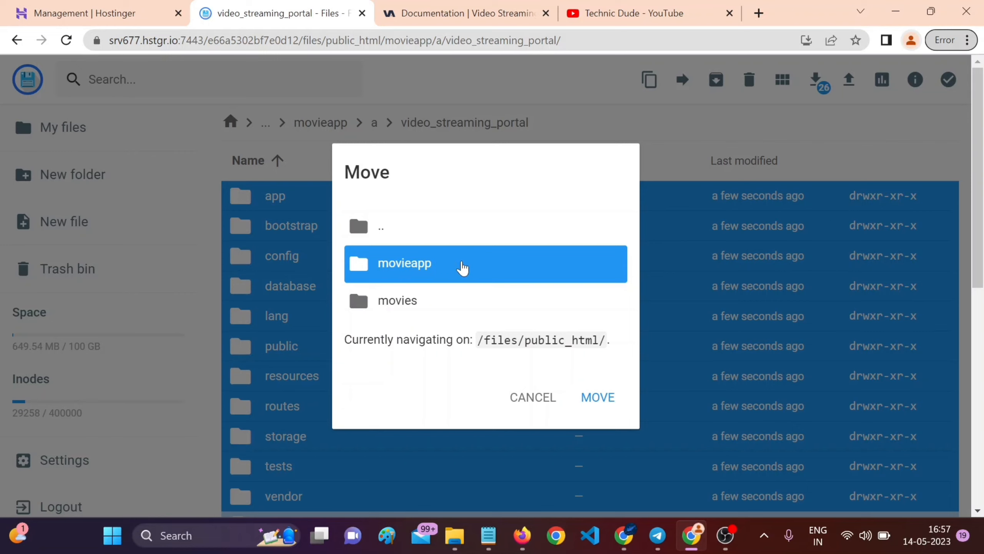
double_click(461, 267)
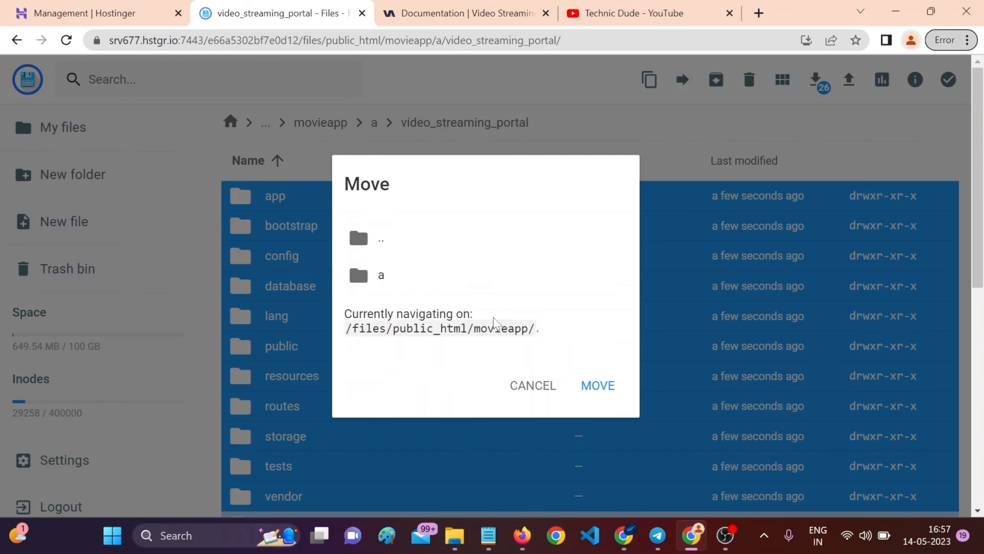
drag(474, 328, 535, 329)
click(537, 330)
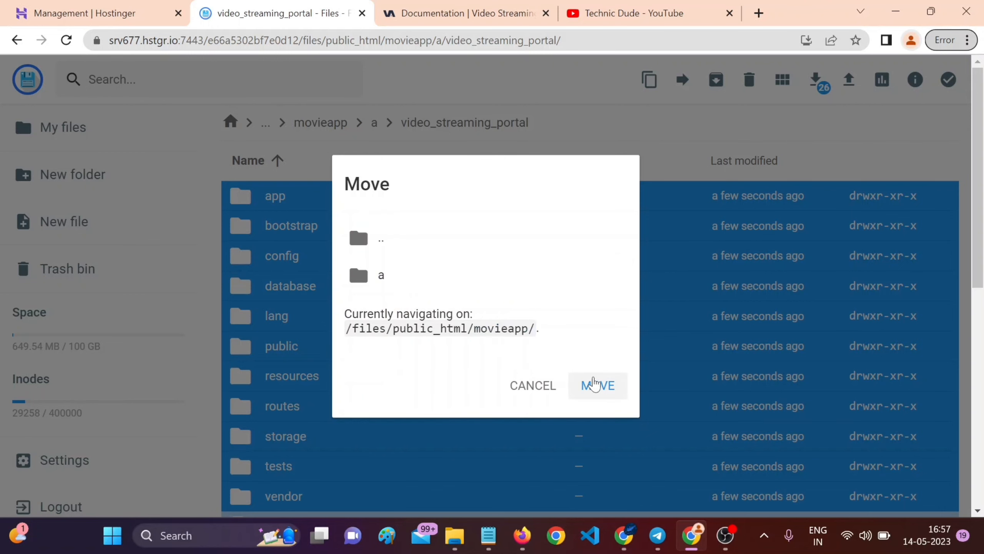
click(594, 384)
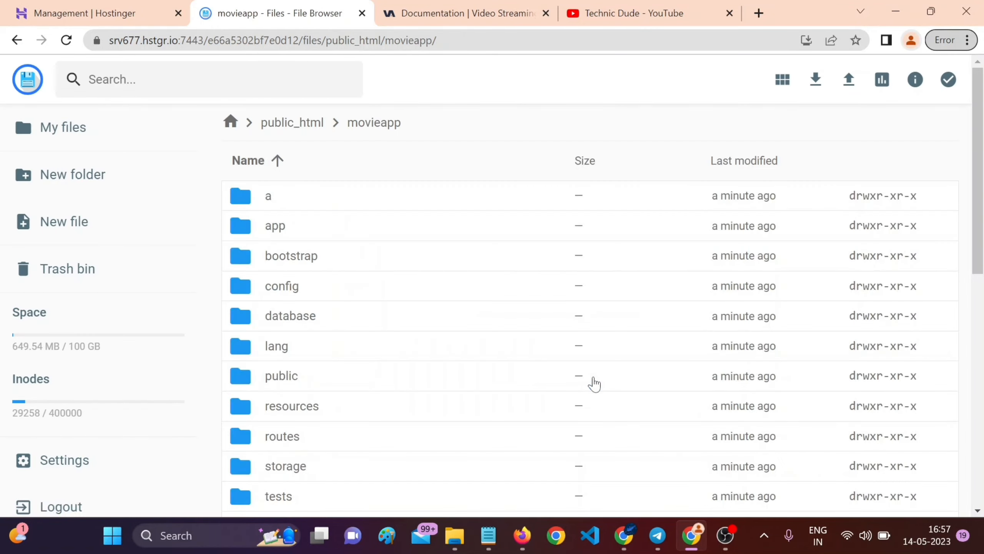
Return to the movieapp folder and delete folder "a" immediately, skipping the trash bin.
click(301, 129)
double_click(295, 196)
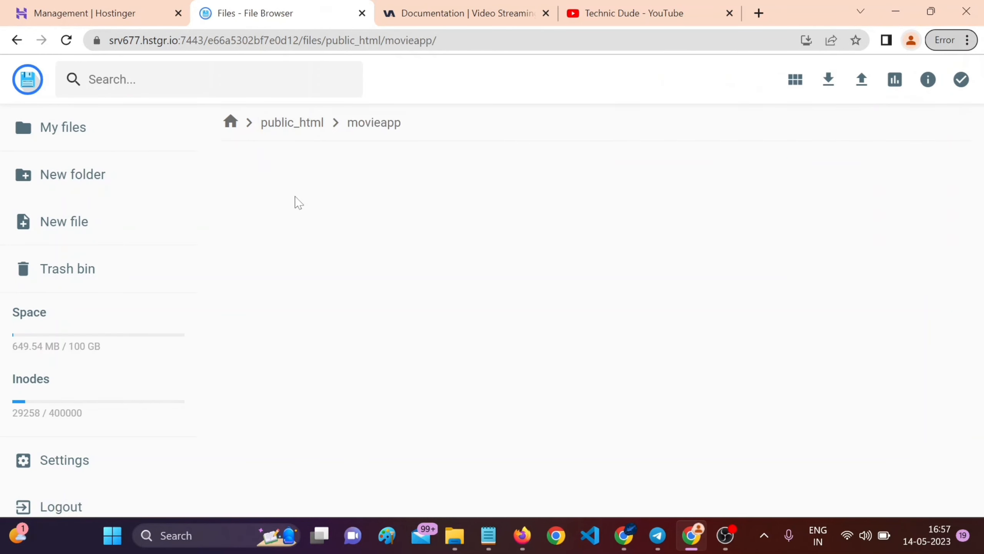
click(337, 203)
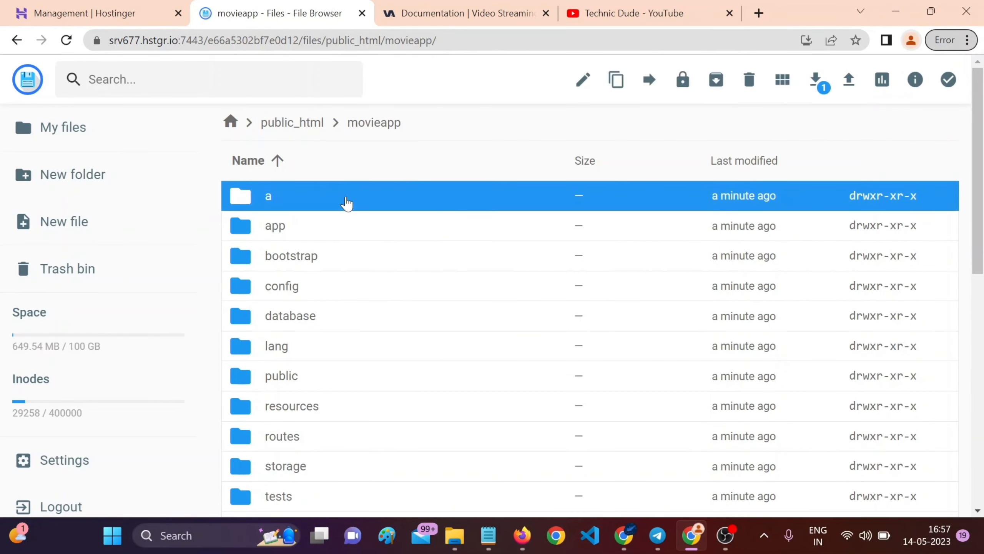
click(751, 82)
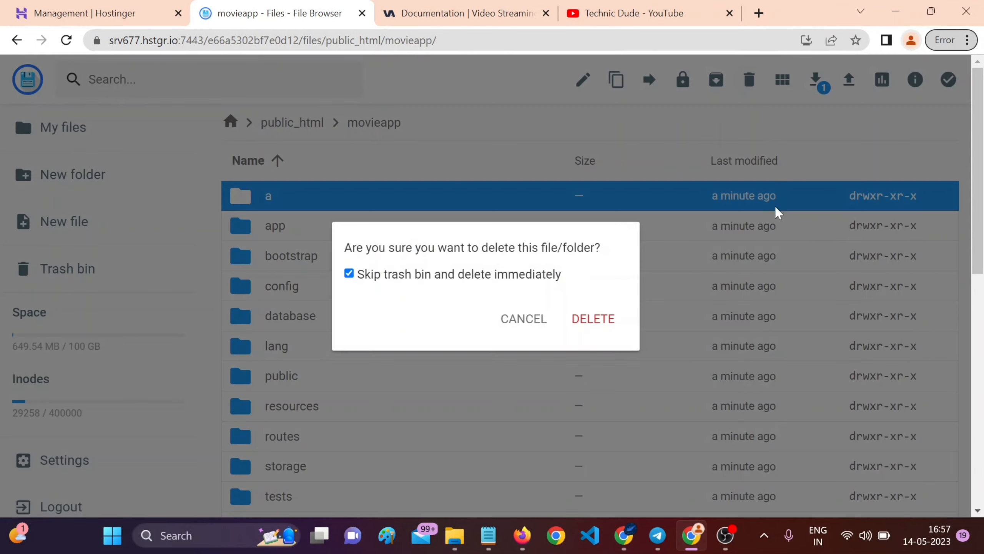
click(592, 319)
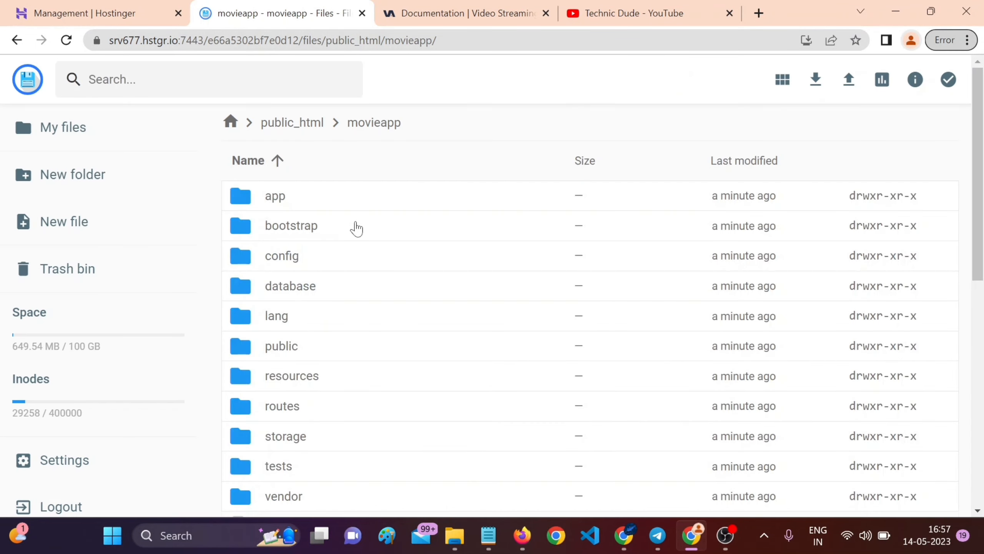
Delete video_streaming_portal.zip from the movieapp folder and check the remaining files.
scroll(447, 359, down, 10)
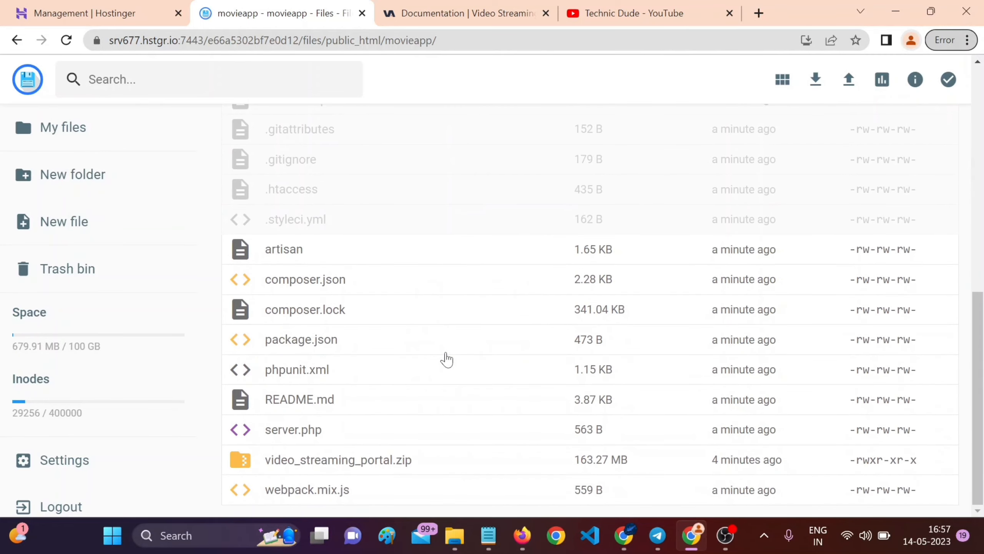
click(438, 464)
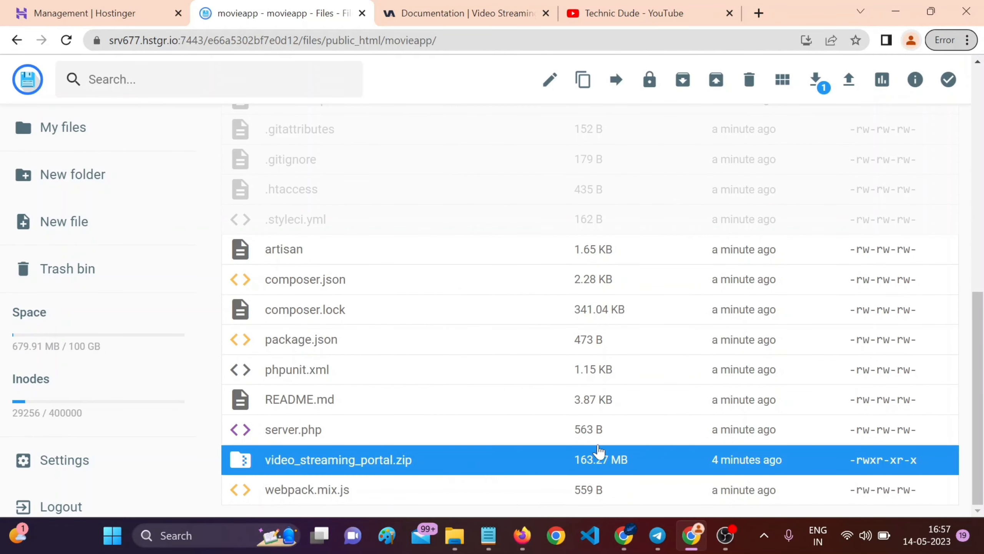
right_click(562, 467)
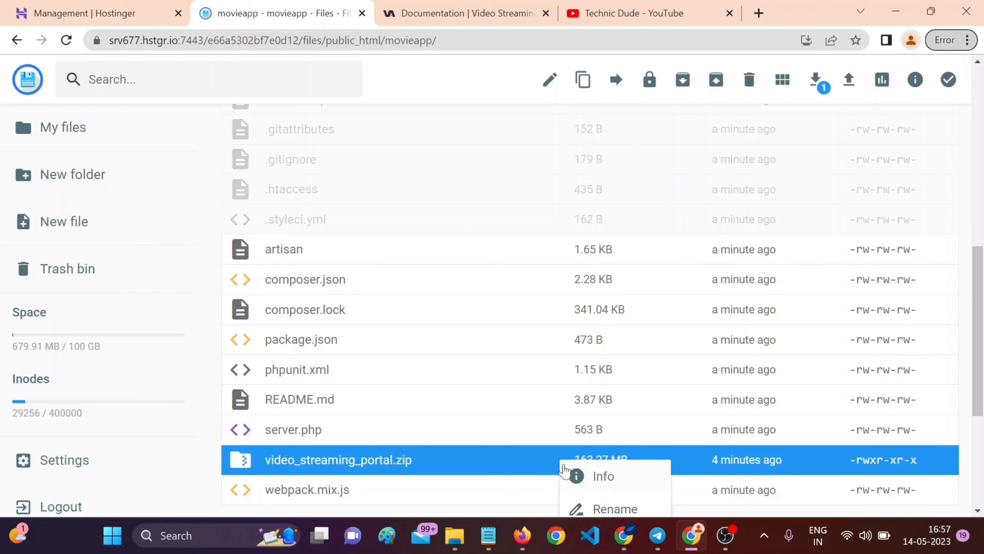
click(485, 468)
click(508, 460)
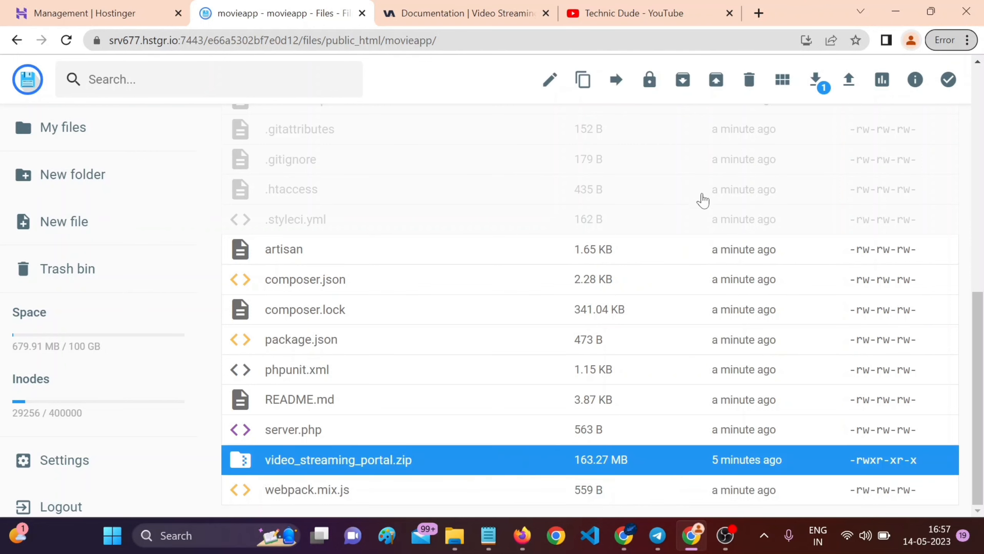
click(749, 80)
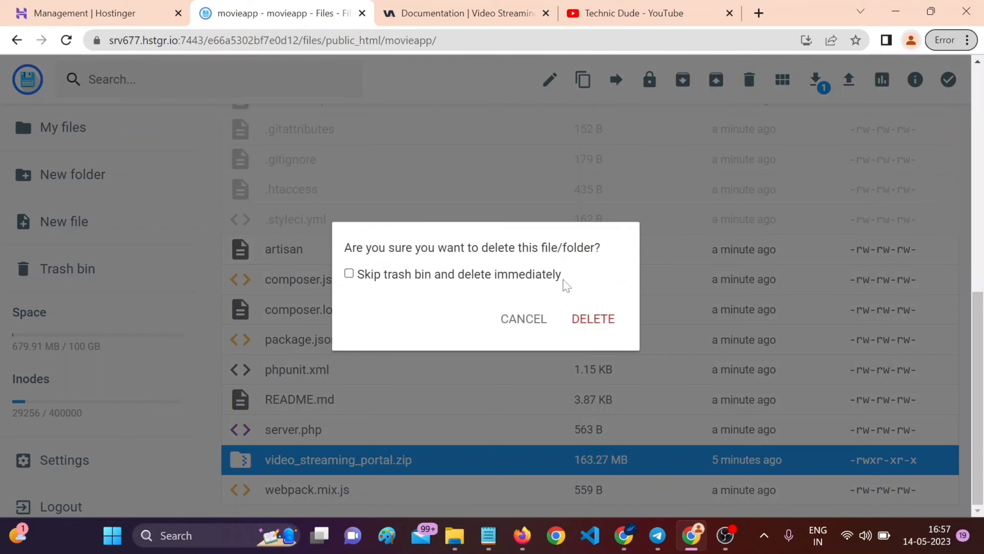
click(595, 318)
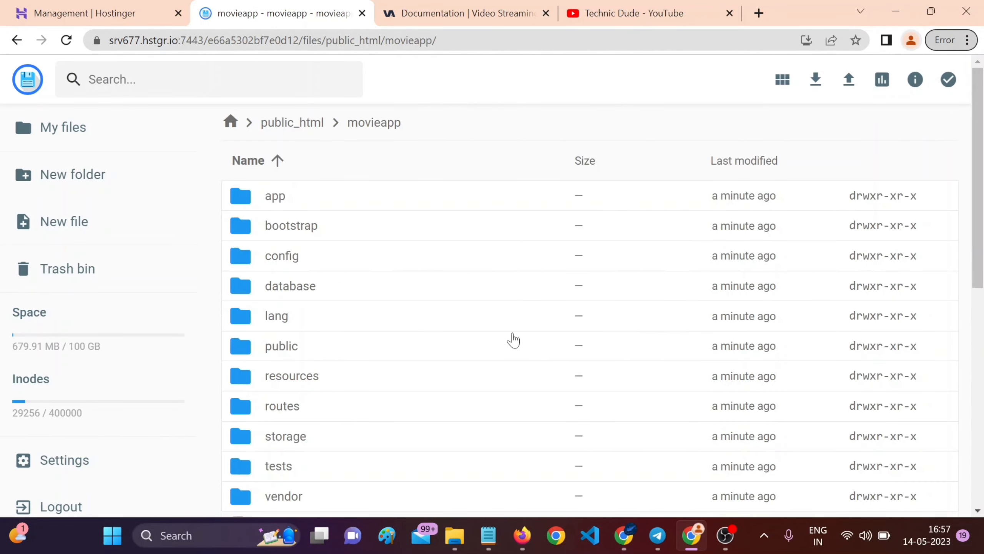
scroll(513, 340, down, 10)
scroll(514, 340, up, 10)
Switch to the Notepad note, copy the subdomain address movieapp.kaasflix.com, and minimize the note.
click(551, 446)
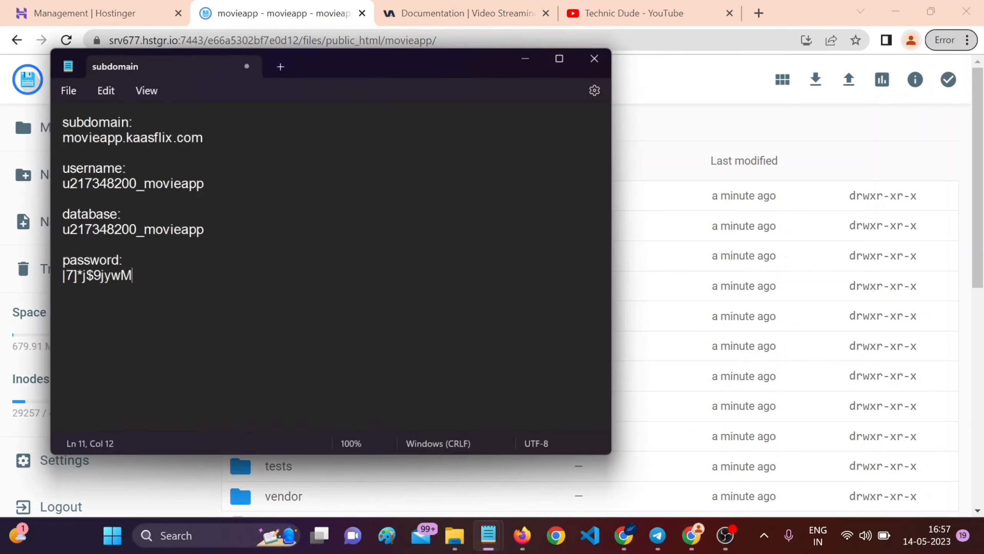
drag(193, 123, 38, 132)
key(ctrl+c)
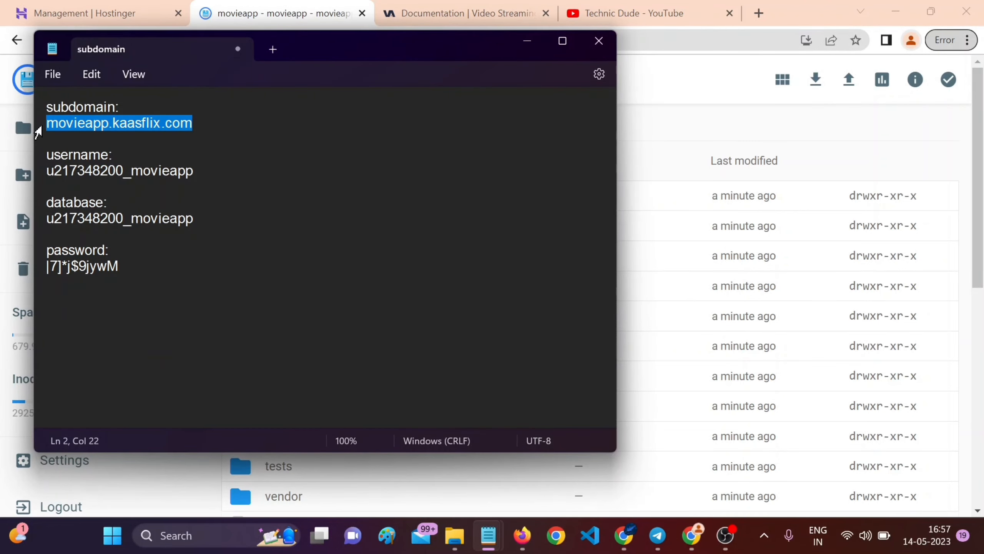
key(Down)
key(Down)
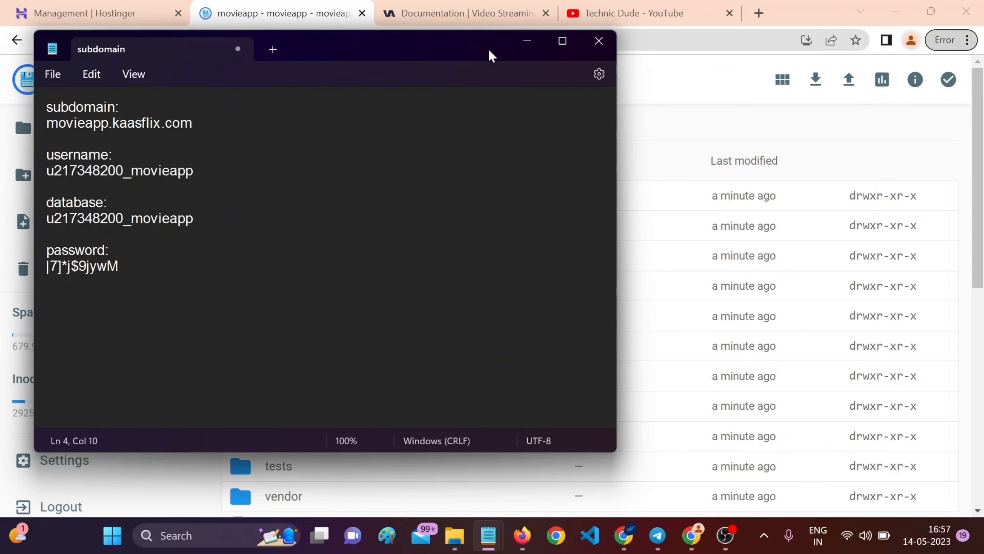
click(523, 41)
Load movieapp.kaasflix.com in a new browser tab and close the YouTube tab.
key(ctrl+t)
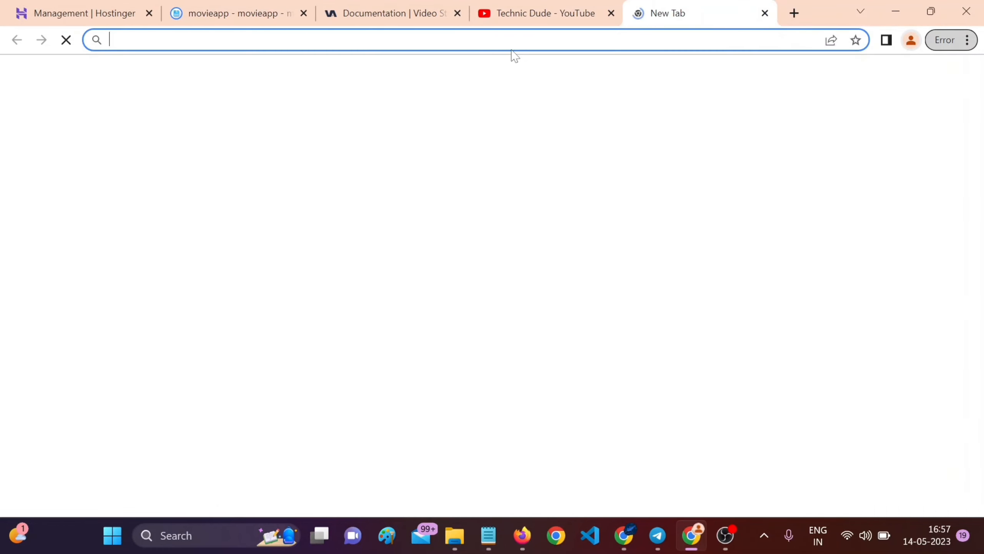
click(611, 14)
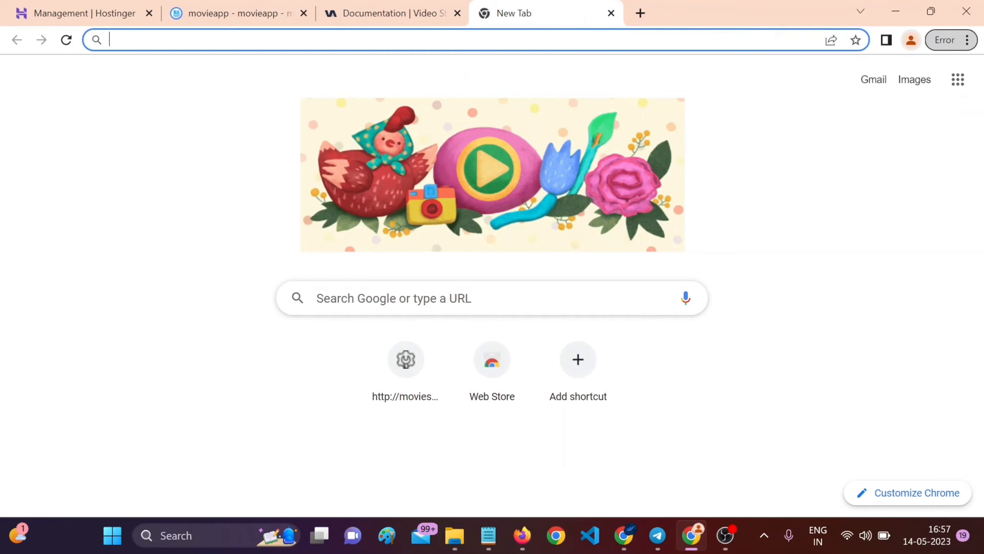
key(ctrl+v)
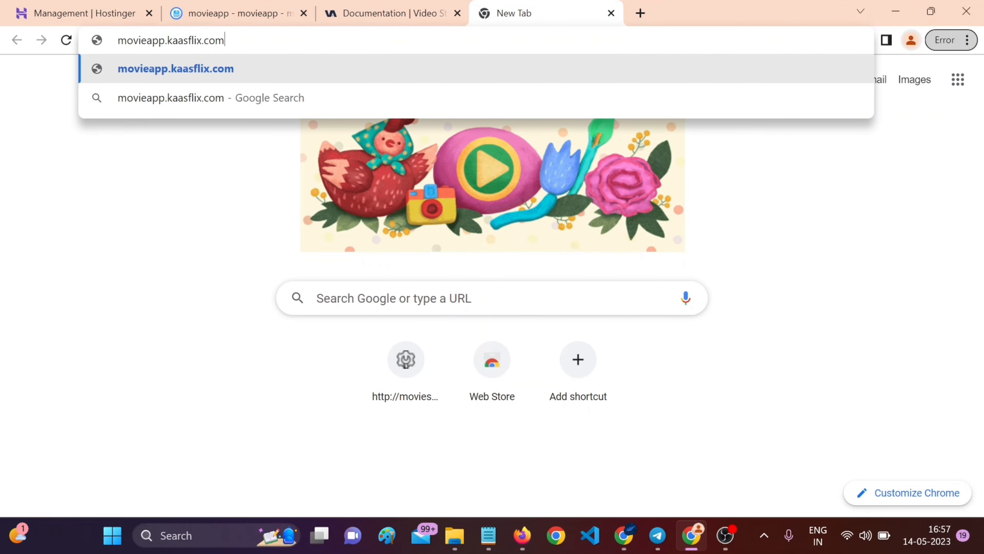
key(Return)
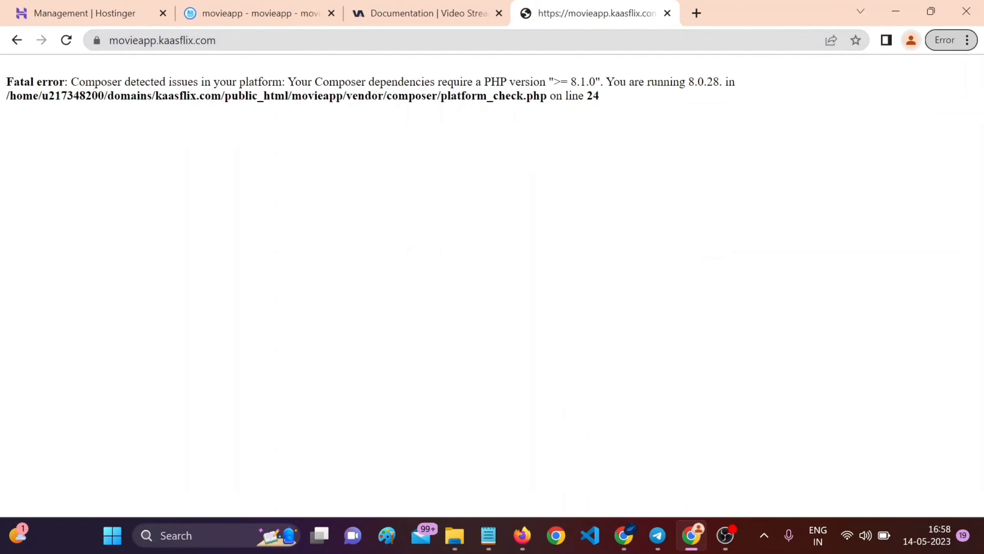
Check which PHP version the site's error message requires and return to the Hostinger management page.
drag(484, 82, 596, 82)
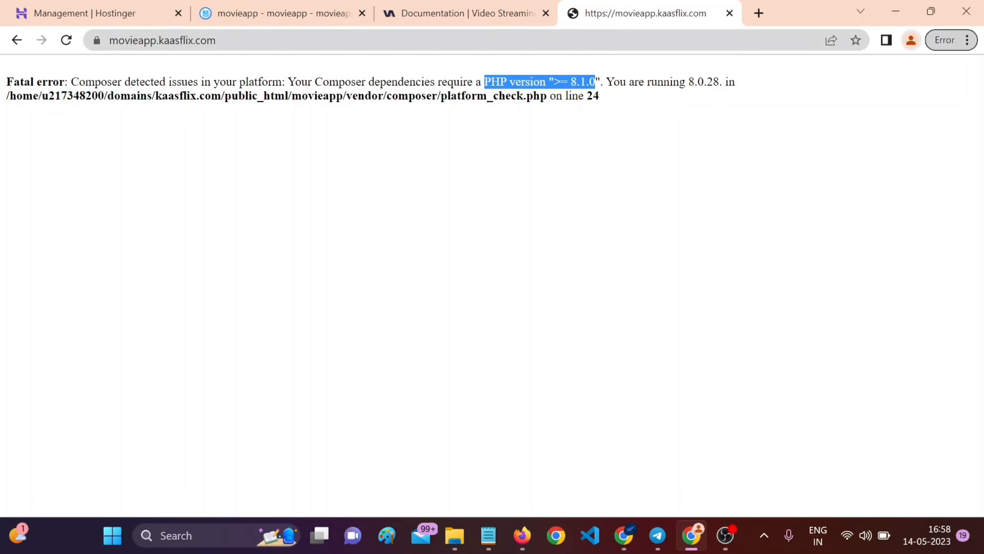
click(553, 56)
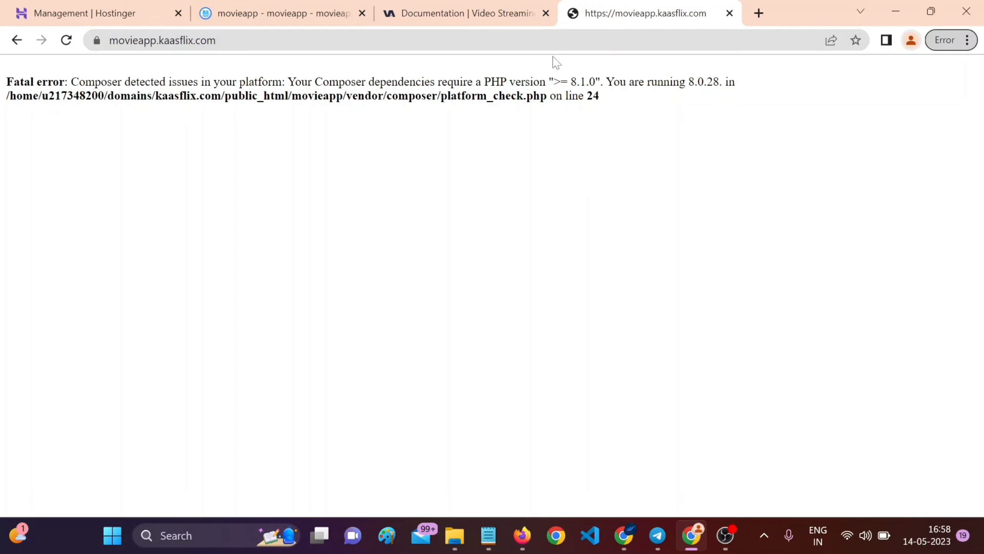
click(285, 7)
click(97, 13)
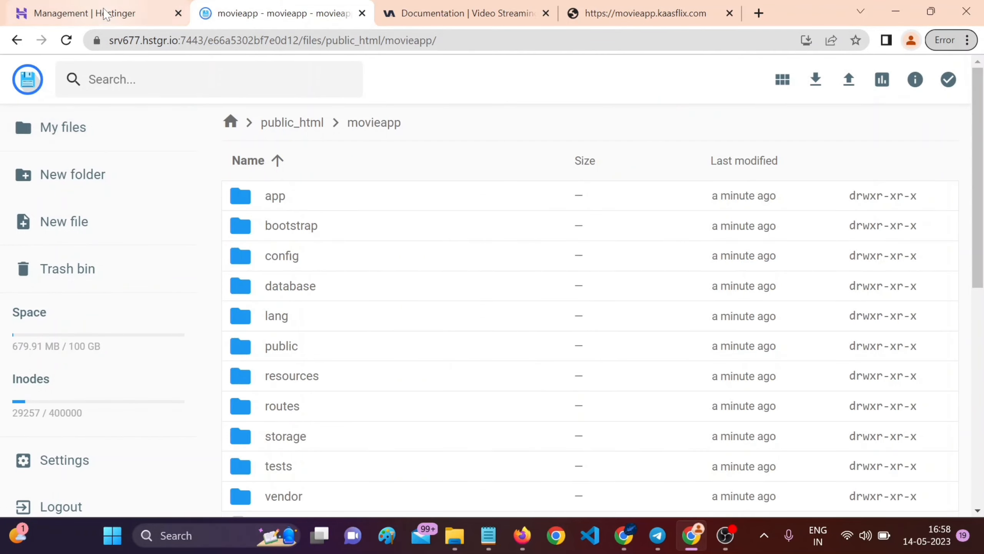
scroll(117, 392, down, 4)
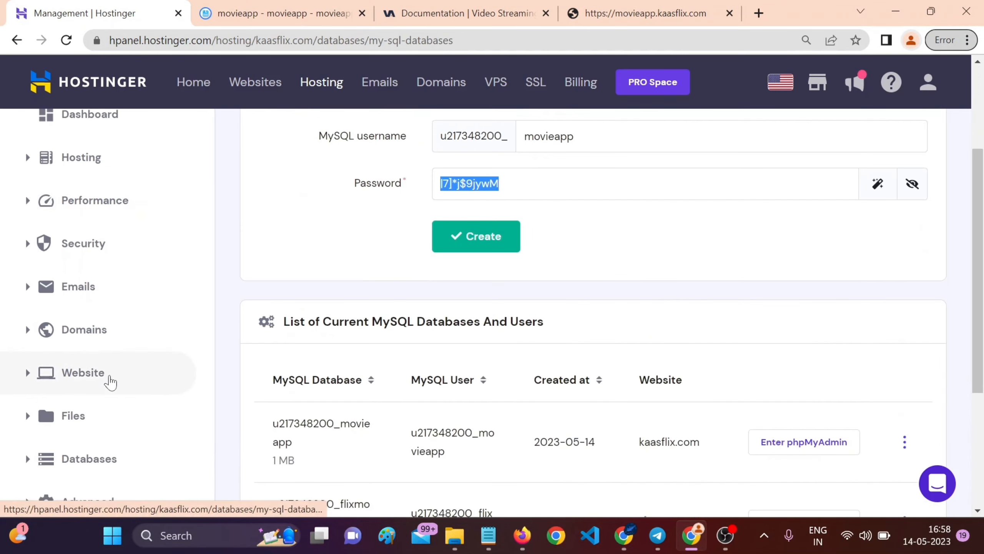
scroll(108, 382, up, 3)
scroll(110, 385, down, 7)
scroll(109, 387, up, 4)
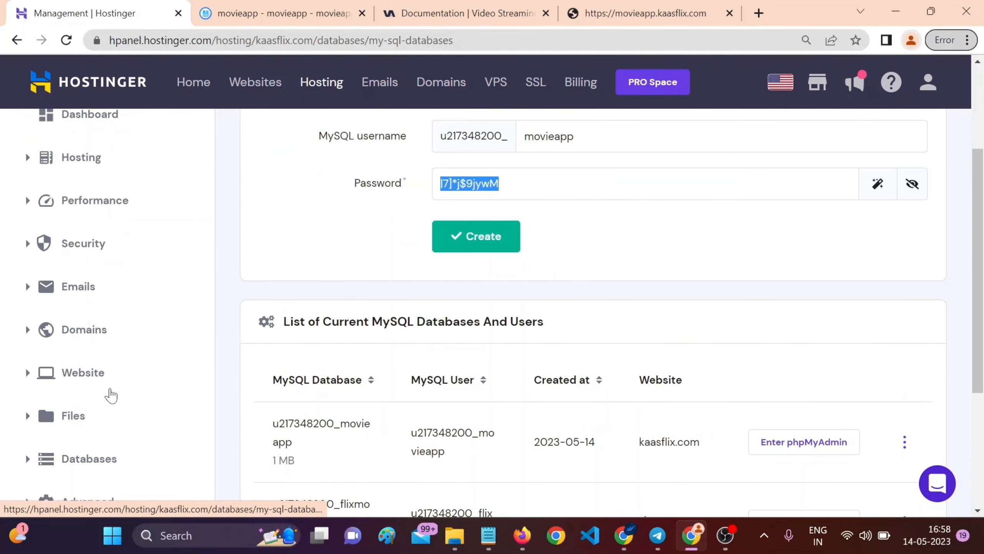
scroll(73, 426, up, 4)
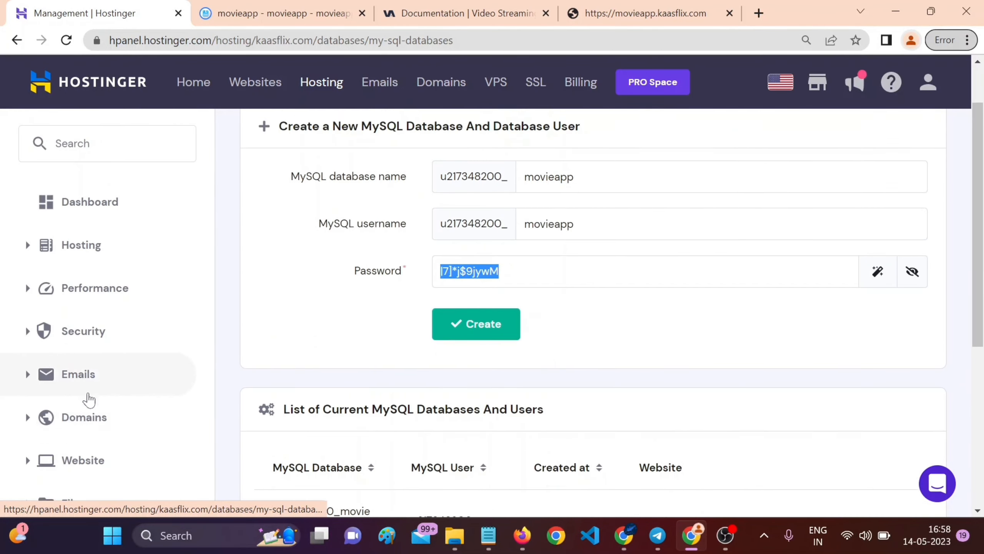
Search the kaasflix.com hosting tools for "php" and open PHP Configuration under the Advanced group.
click(97, 210)
text(php)
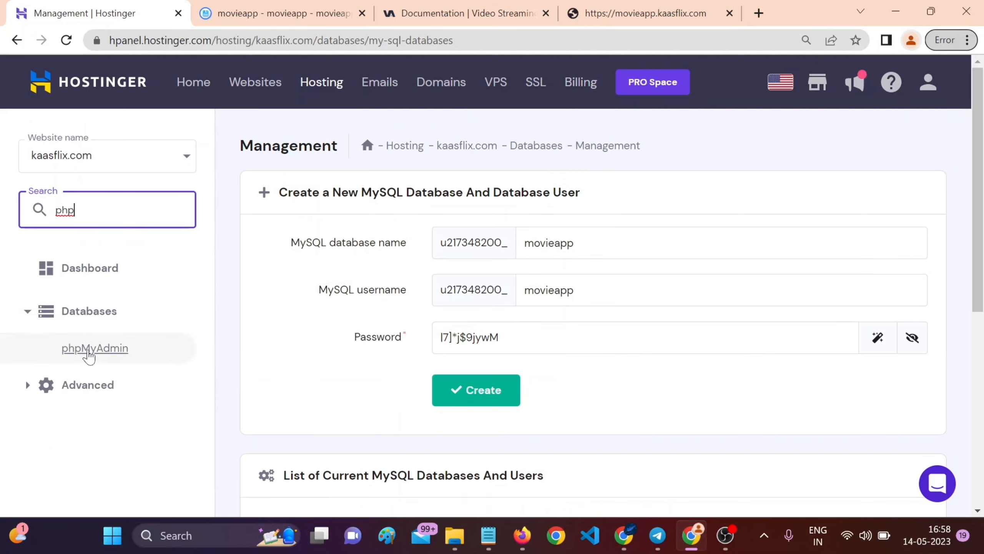
click(27, 385)
scroll(113, 349, down, 2)
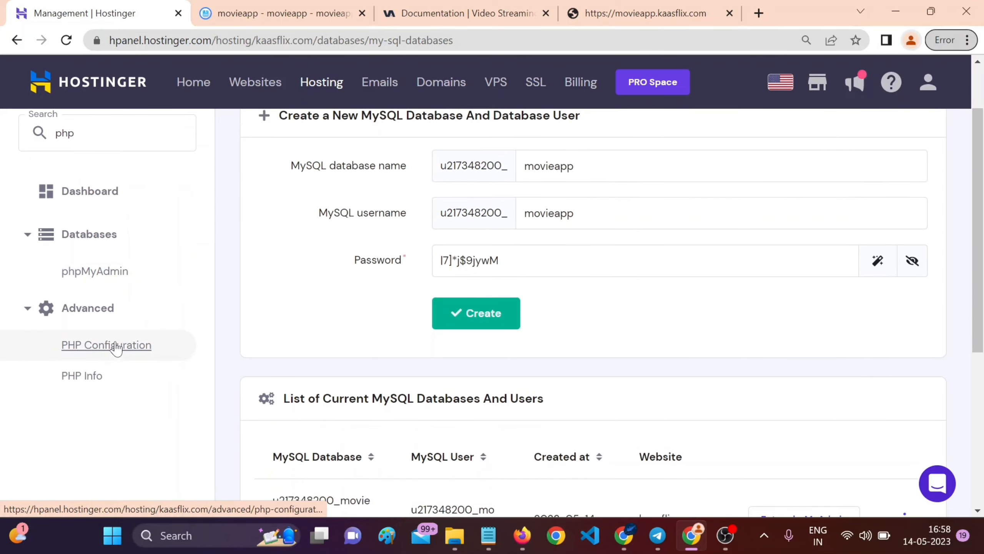
click(91, 348)
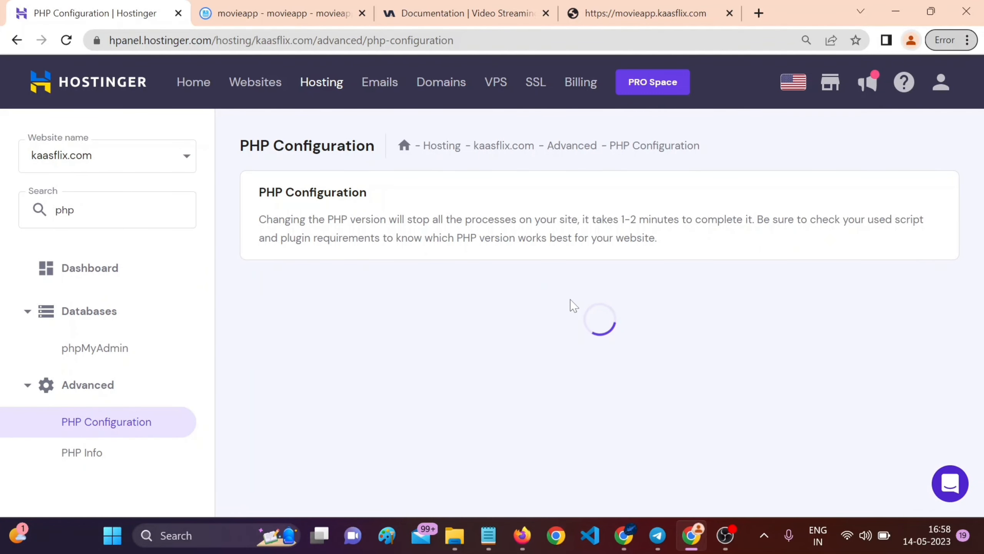
Change the website's PHP version to PHP 8.1, with no longer supported versions shown in the list, and confirm the update.
scroll(577, 305, down, 3)
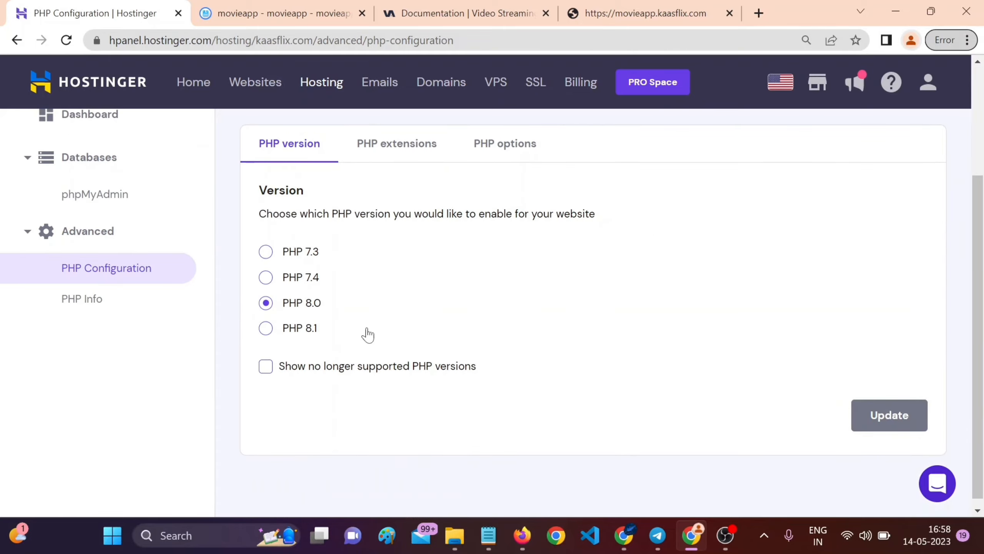
click(266, 329)
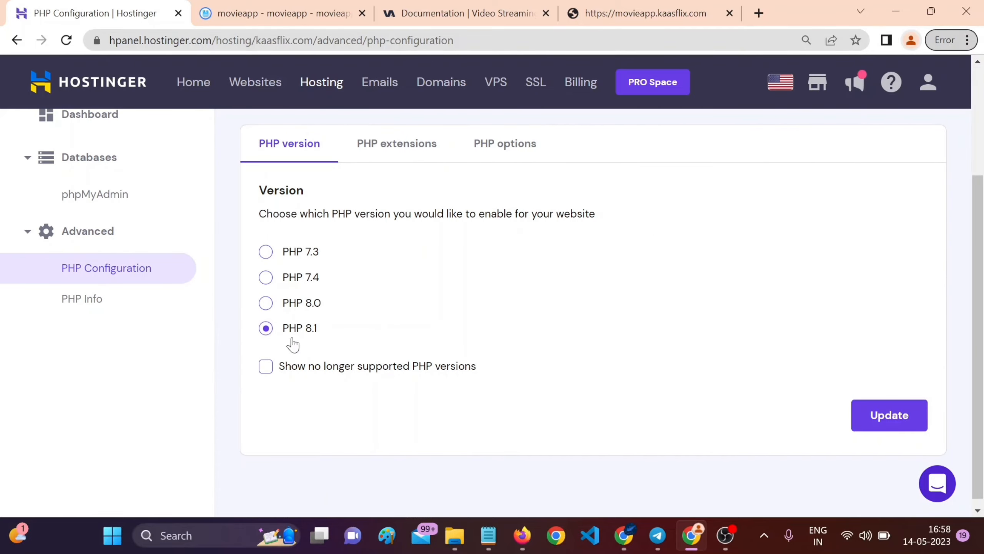
click(283, 371)
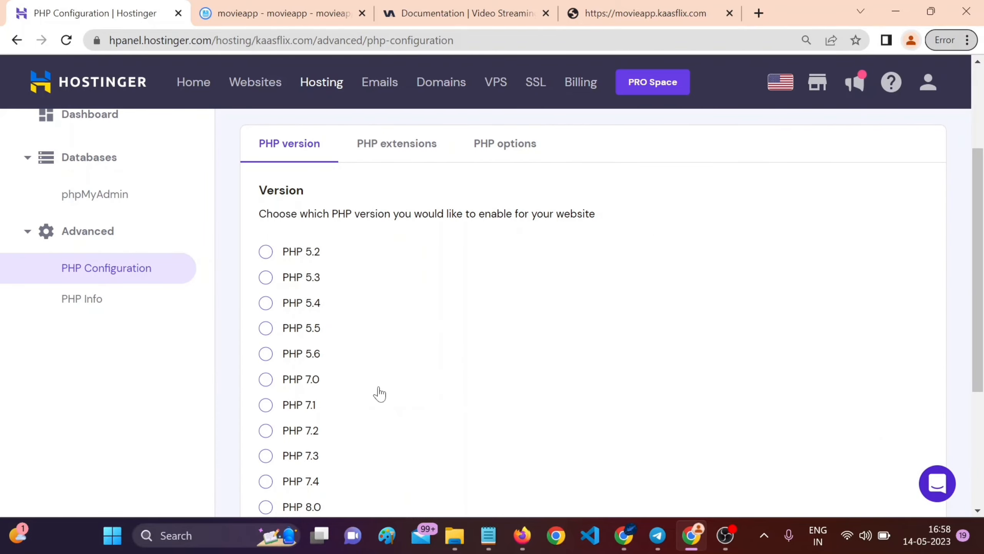
scroll(378, 394, down, 4)
scroll(402, 368, up, 2)
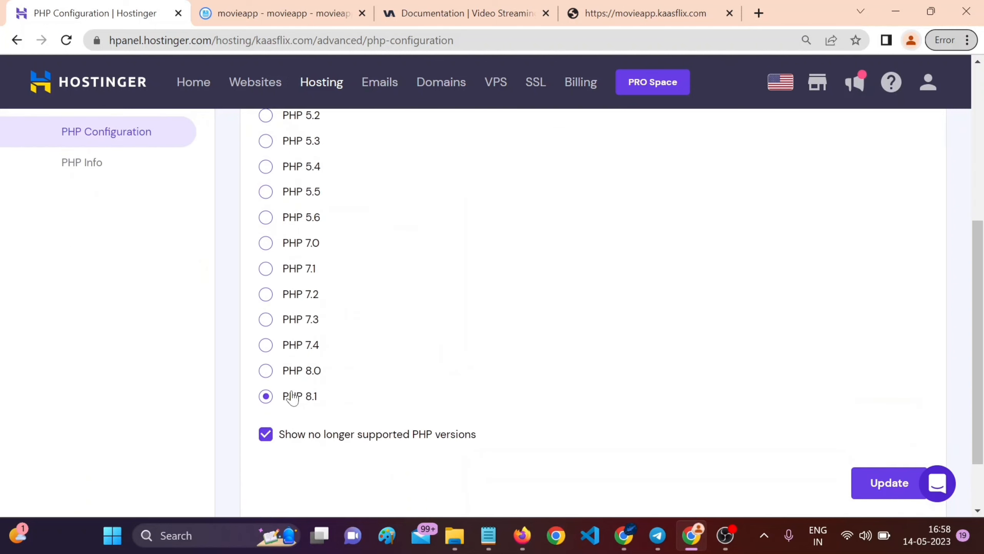
click(877, 486)
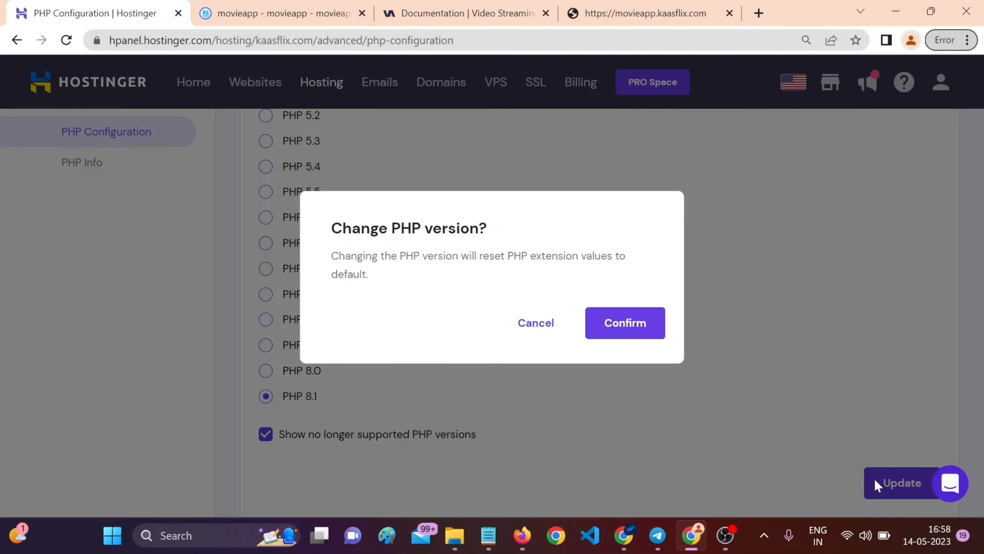
click(633, 327)
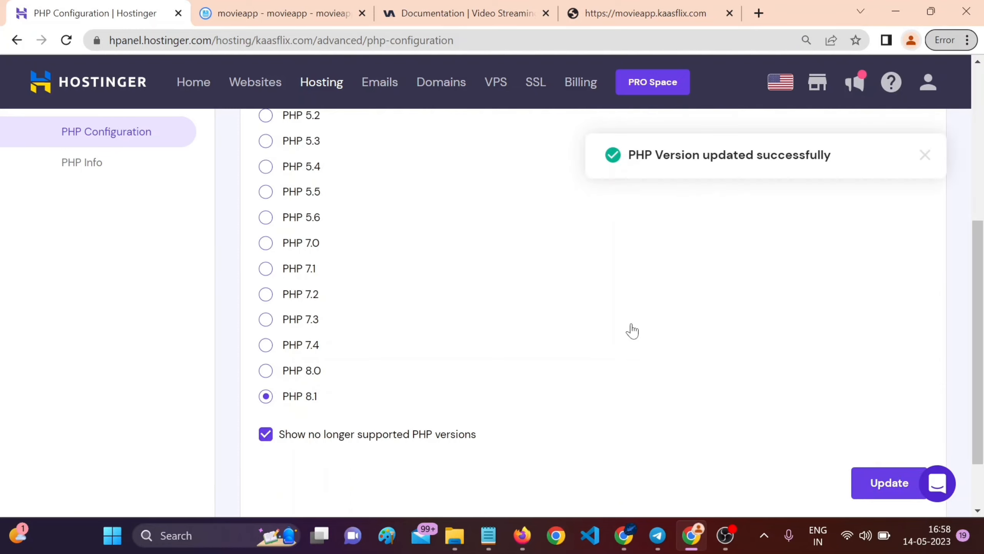
Return to the movieapp.kaasflix.com page and reload it until the Video Streaming Portal Installer opens.
click(621, 14)
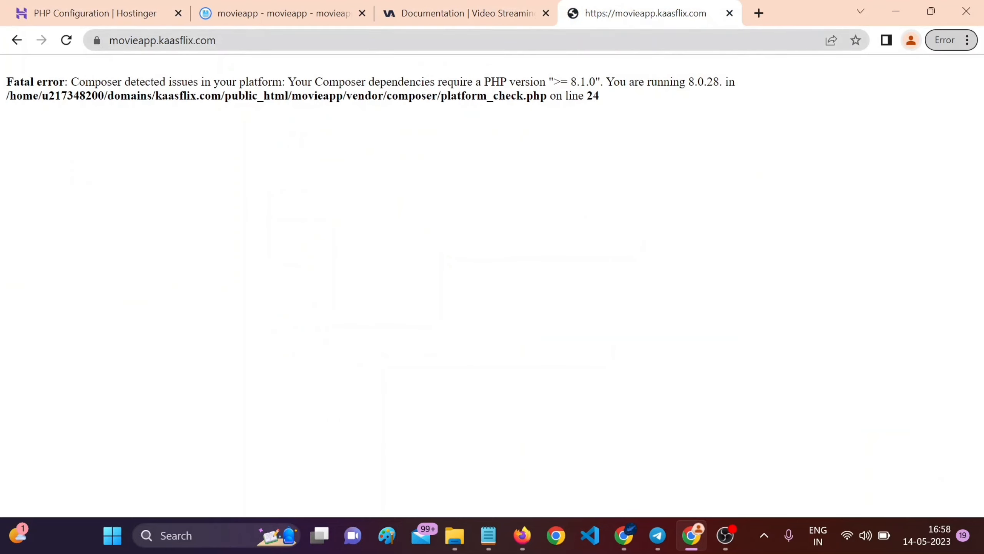
click(64, 45)
drag(546, 82, 605, 82)
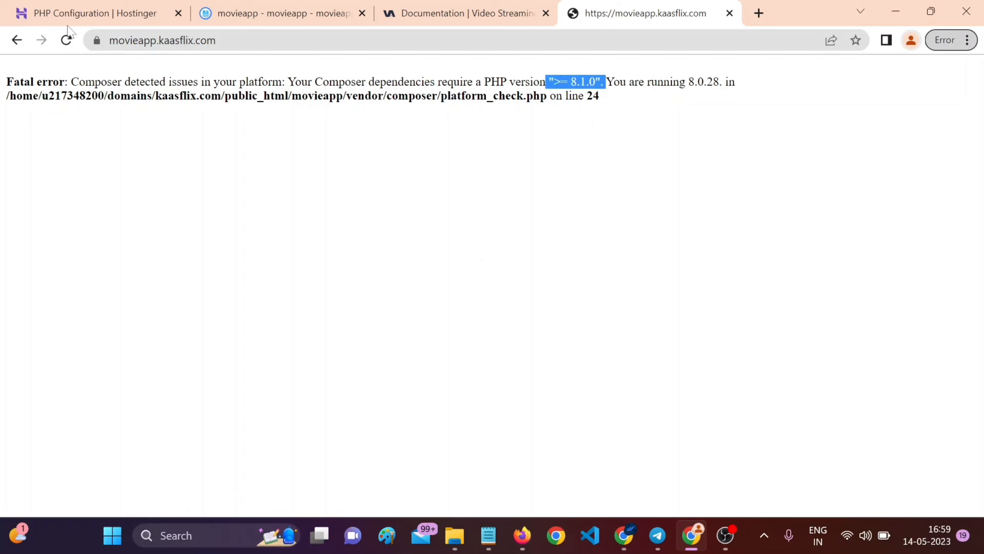
click(66, 40)
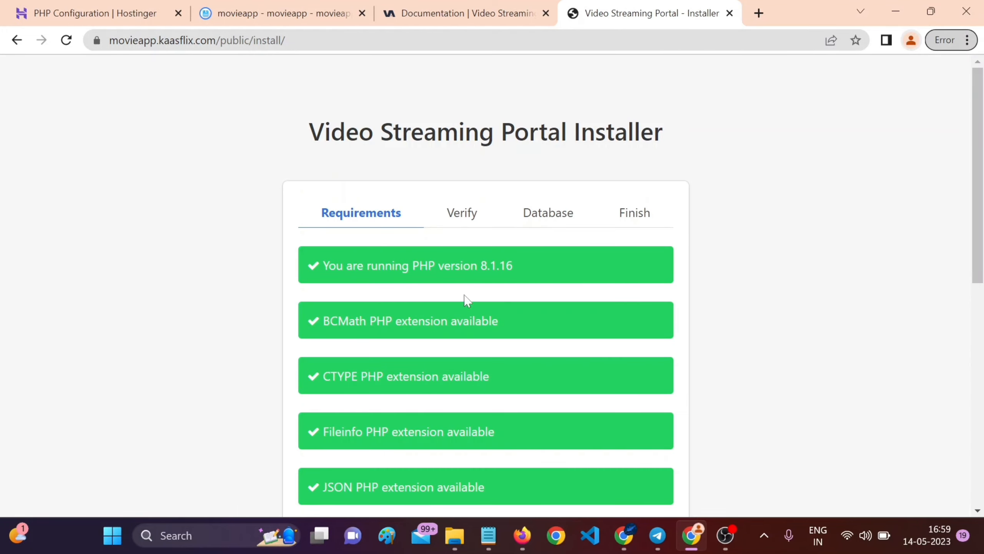
Review the installer's PHP version and extension requirements and continue to the Verify stage.
scroll(463, 294, down, 8)
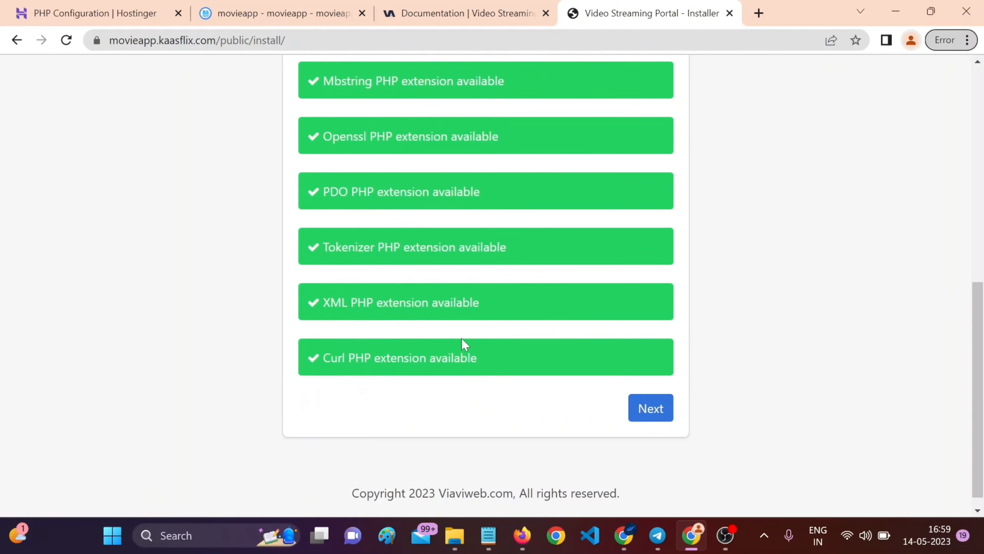
scroll(461, 339, down, 1)
scroll(491, 339, up, 10)
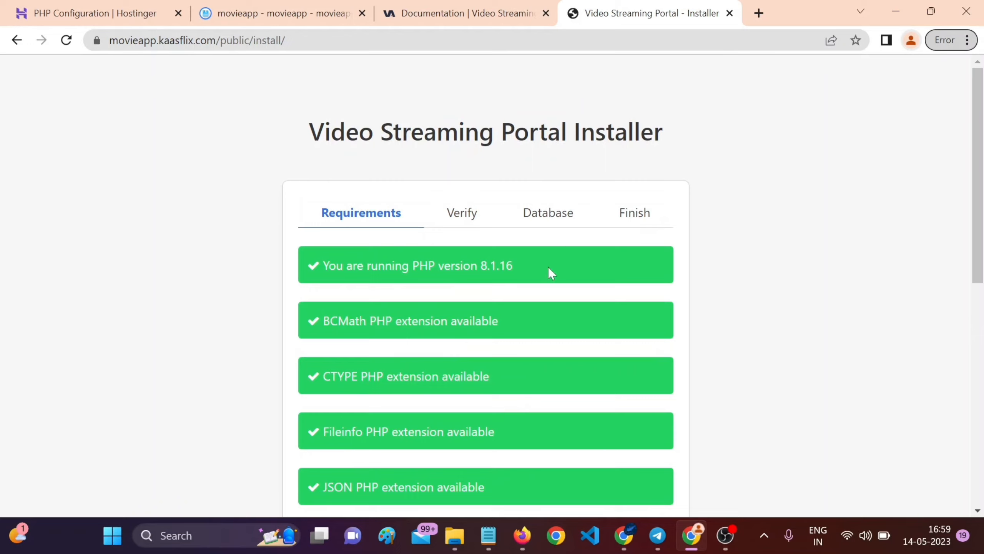
scroll(550, 275, down, 10)
click(653, 396)
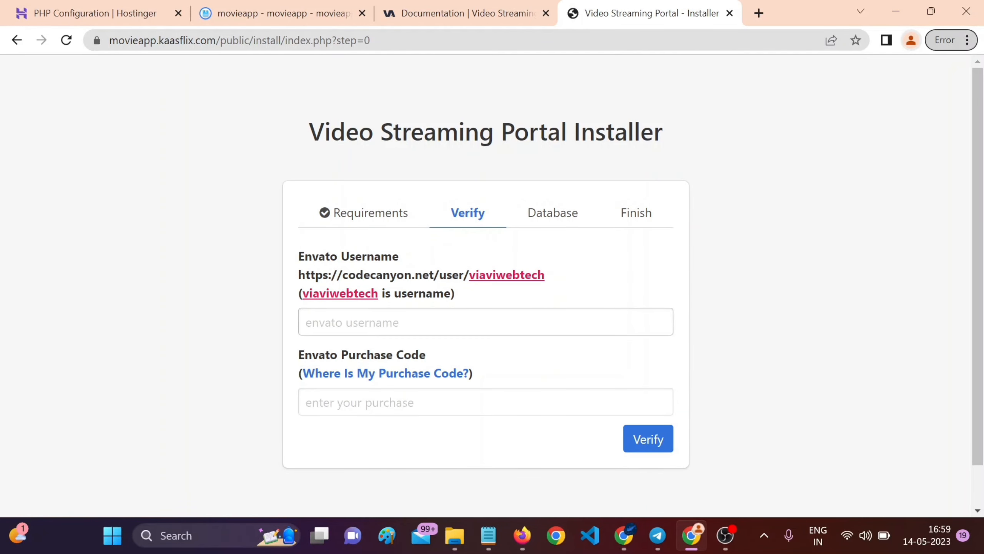
Verify the purchase with the Envato username and purchase code, and continue to the Database stage.
click(376, 322)
click(376, 402)
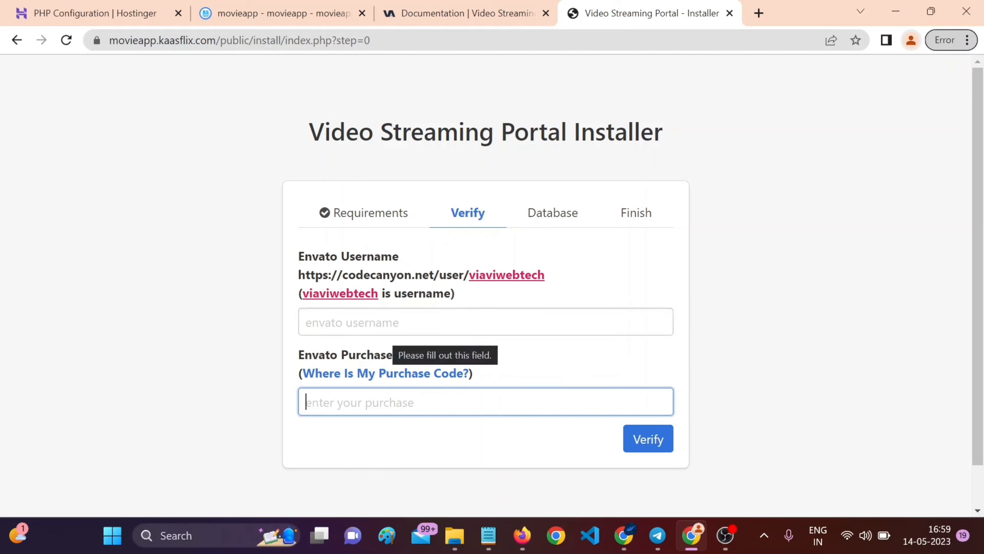
click(385, 326)
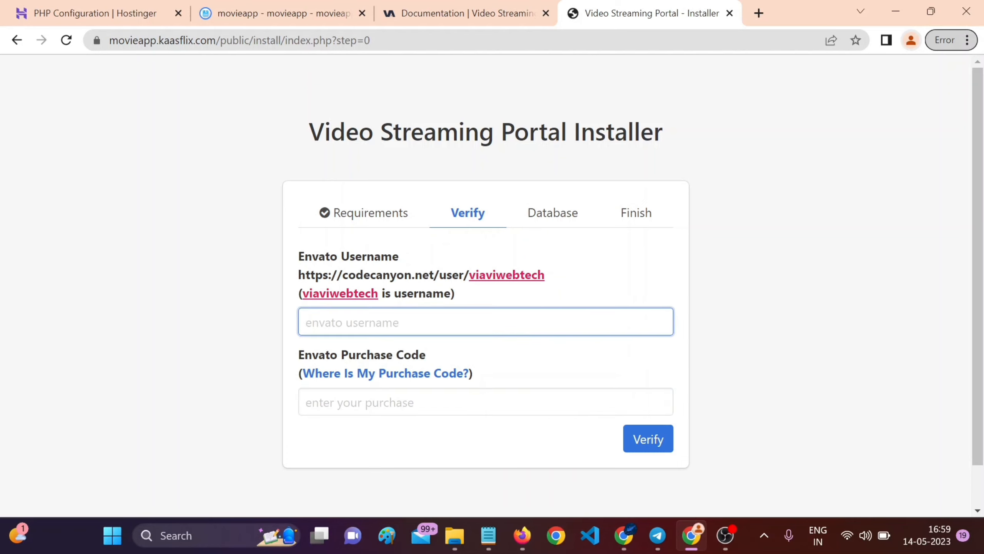
click(412, 402)
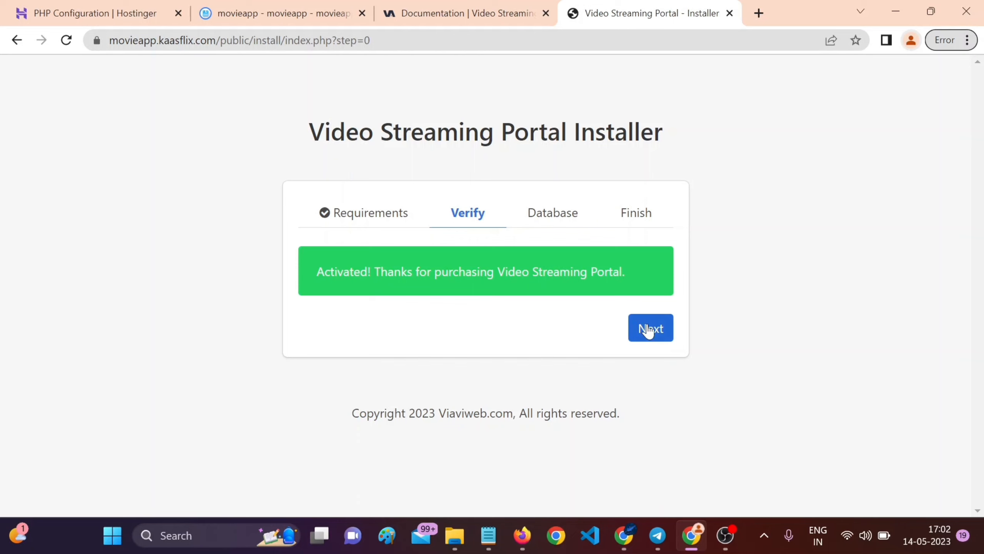
click(648, 329)
click(427, 296)
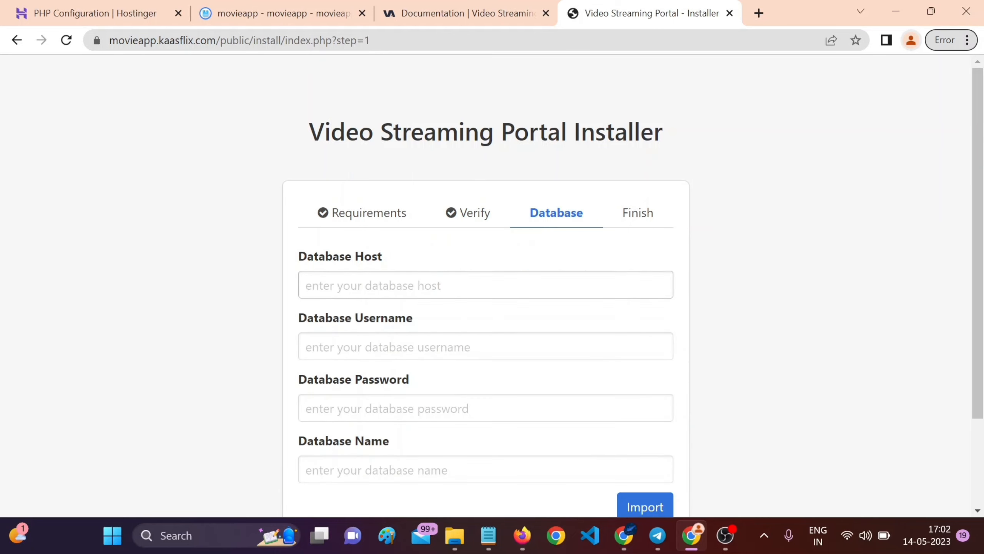
key(Tab)
key(Tab)
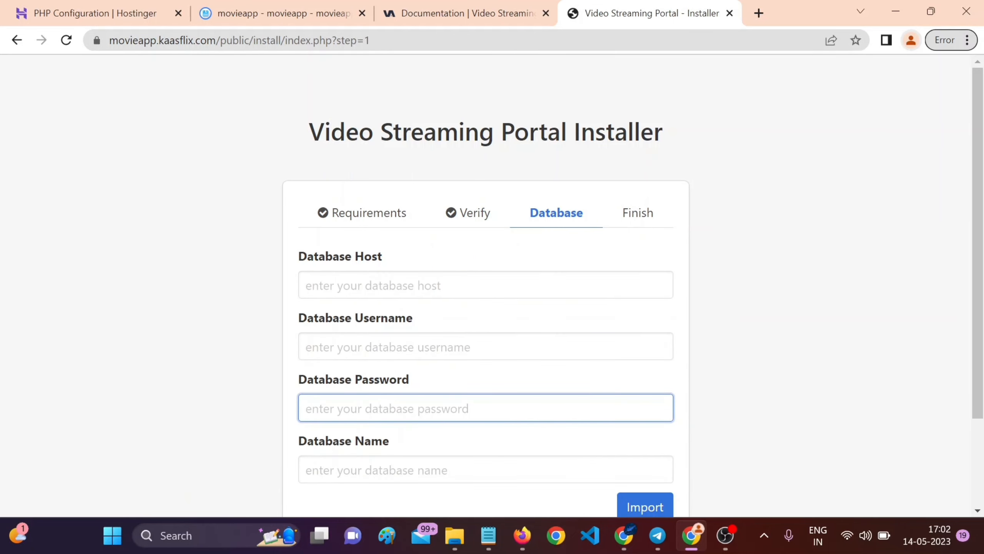
scroll(472, 426, down, 3)
scroll(532, 378, up, 2)
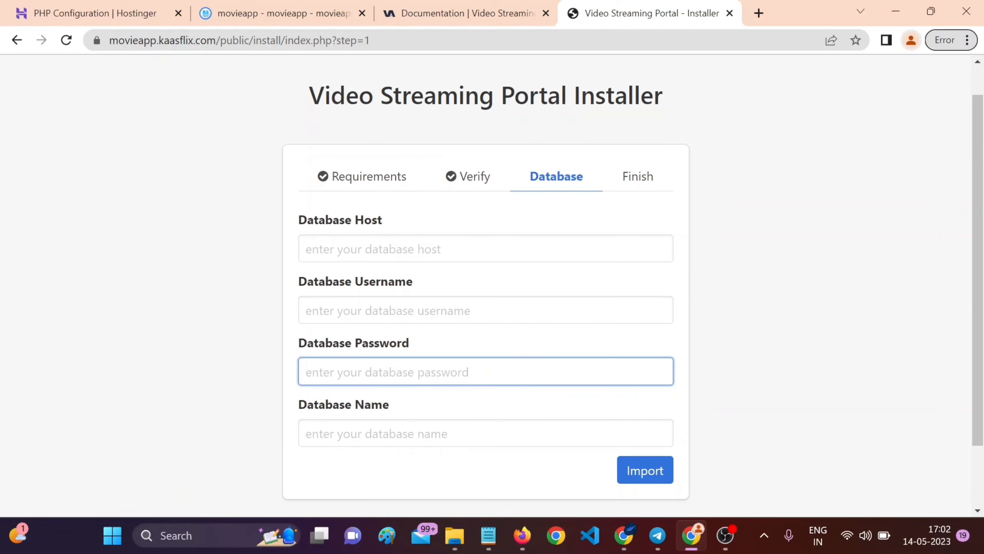
Copy the database username from the subdomain note in Notepad and return to the installer in the browser.
mouse_move(485, 537)
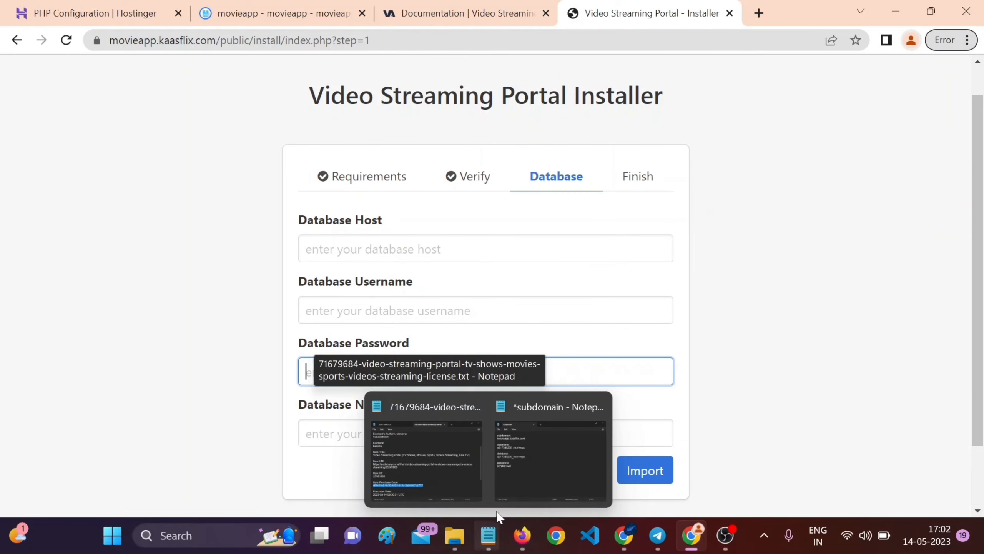
click(528, 466)
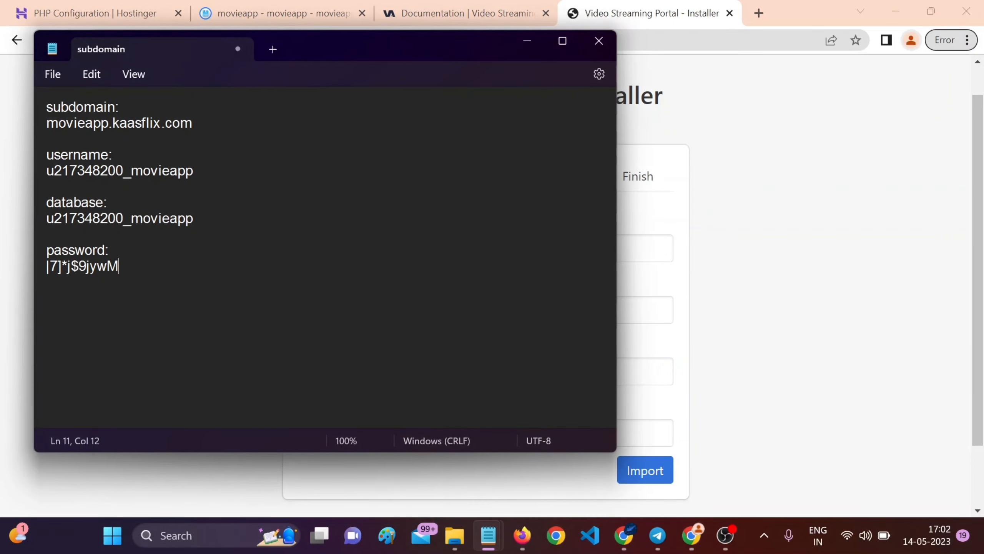
drag(46, 171, 192, 171)
key(ctrl+c)
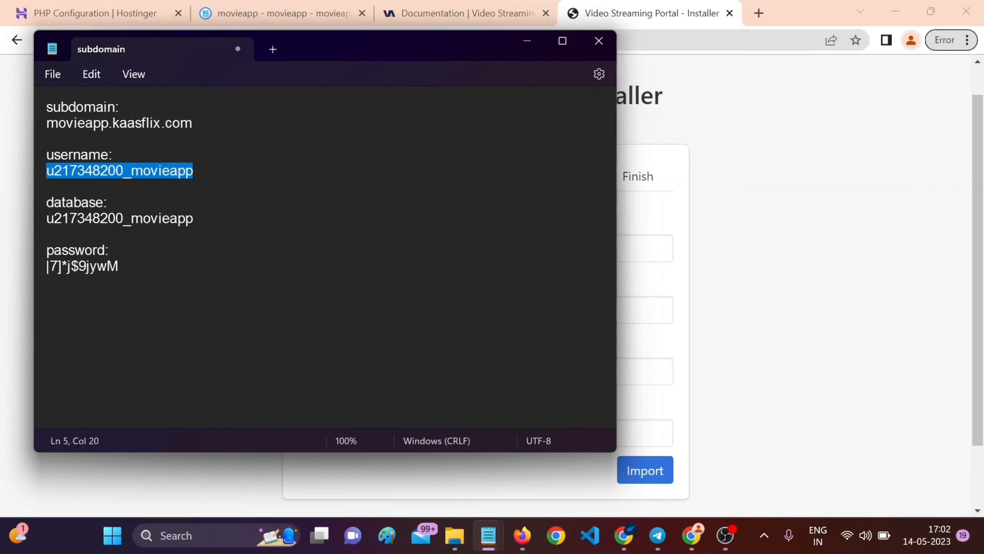
click(709, 237)
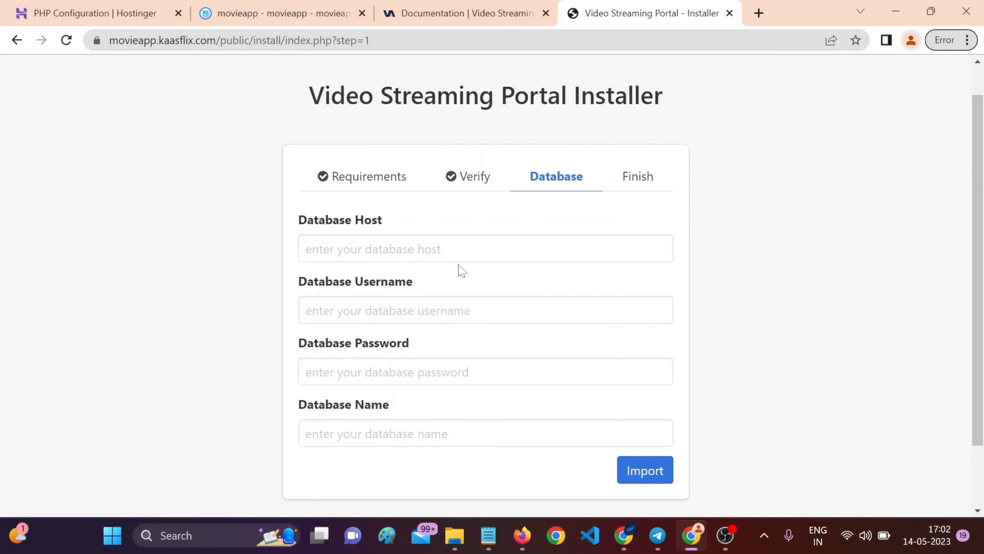
Paste the copied username into both the Database Username and Database Name fields of the installer.
click(461, 254)
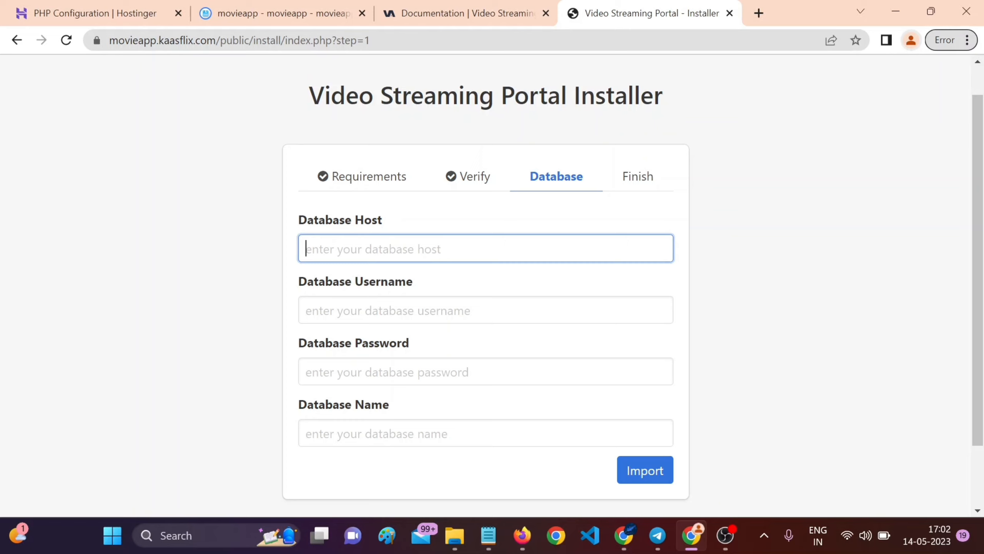
click(380, 306)
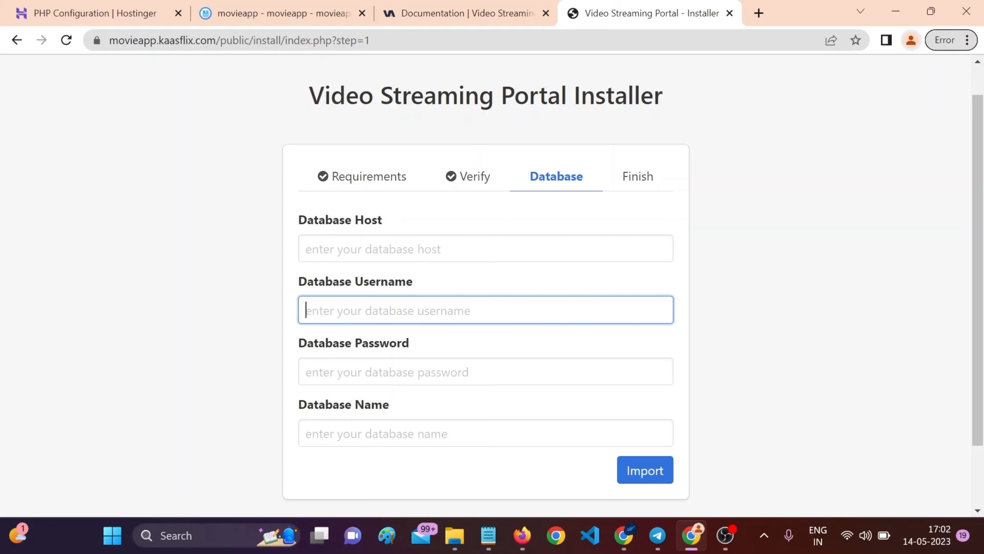
key(ctrl+v)
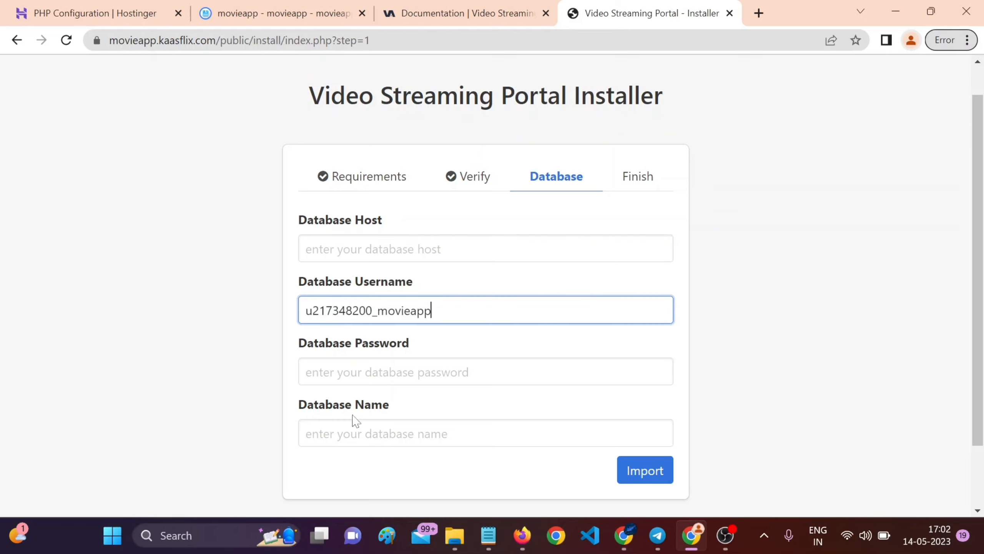
click(352, 430)
key(ctrl+v)
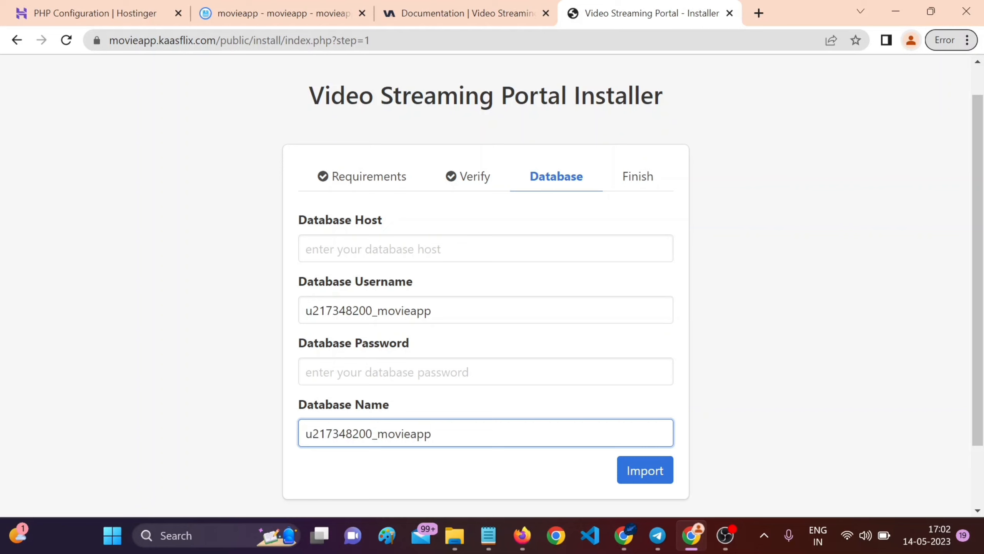
Copy the database password from the subdomain note in Notepad and paste it into the installer's Database Password field in the browser.
mouse_move(488, 535)
click(509, 462)
click(119, 266)
click(68, 266)
drag(119, 267, 47, 266)
key(ctrl+c)
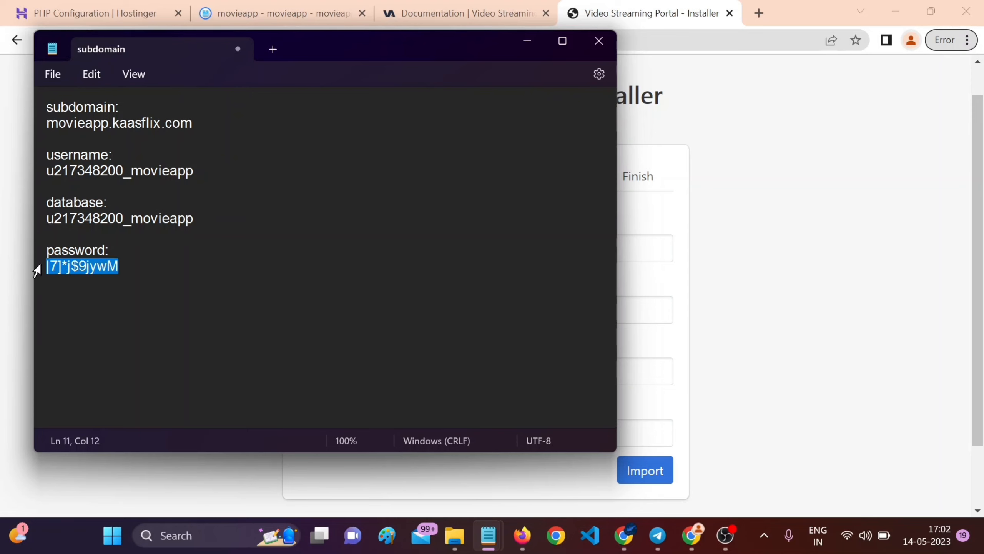
click(526, 42)
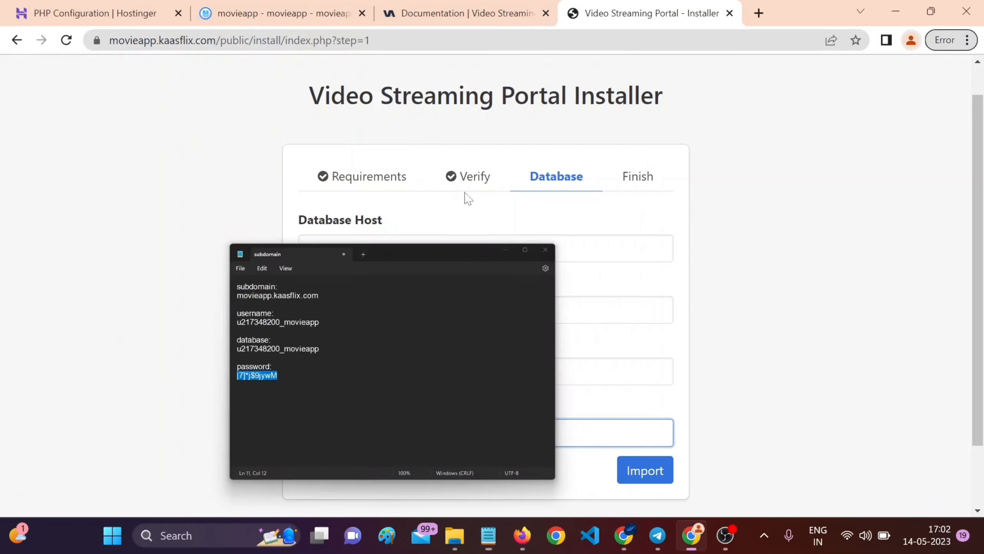
click(384, 372)
key(ctrl+v)
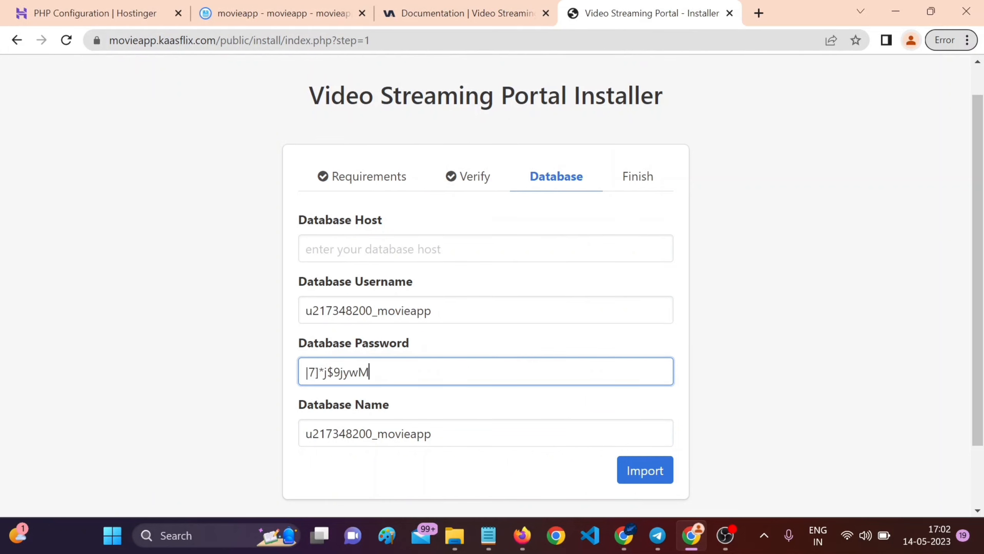
Check Hostinger's phpMyAdmin page and its list of current databases for the database host.
click(389, 254)
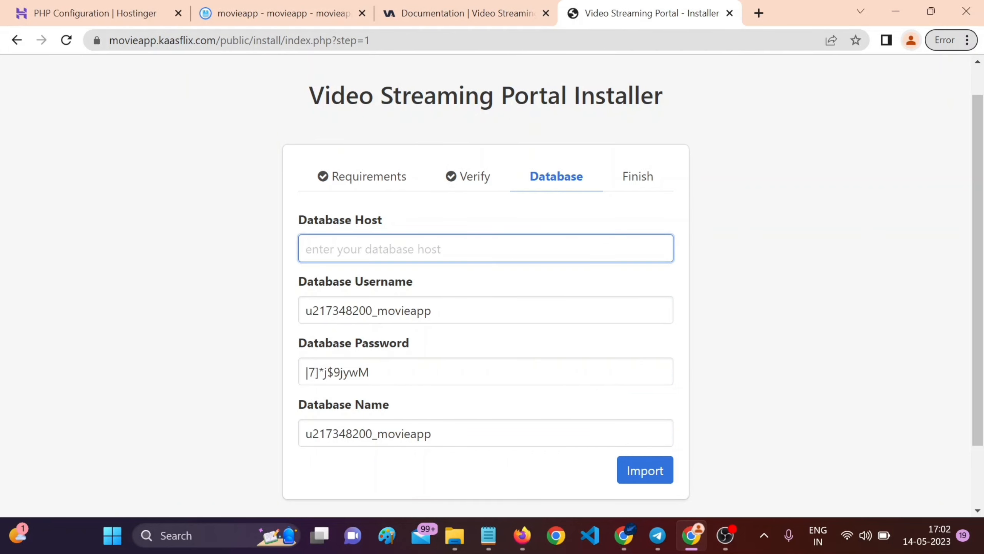
click(132, 15)
scroll(124, 271, up, 5)
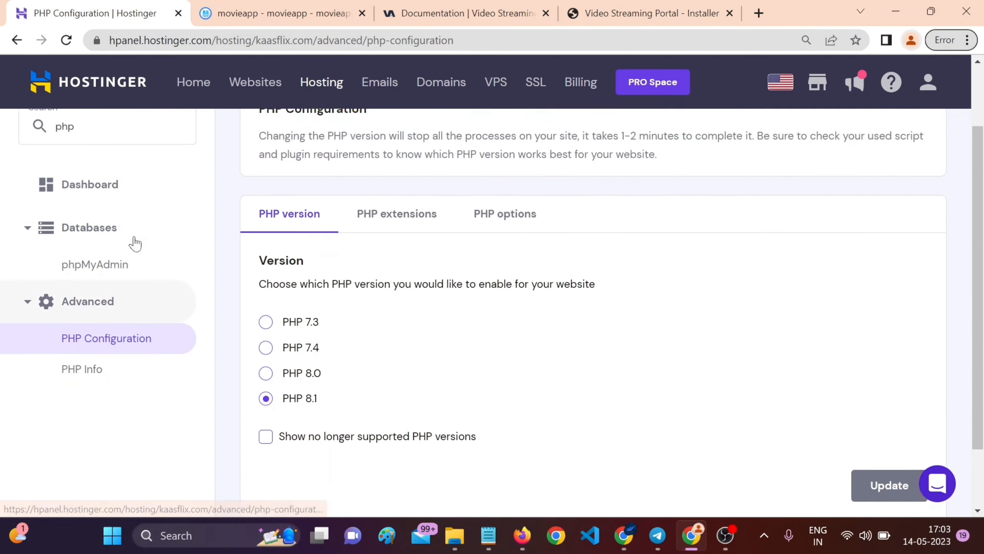
click(100, 314)
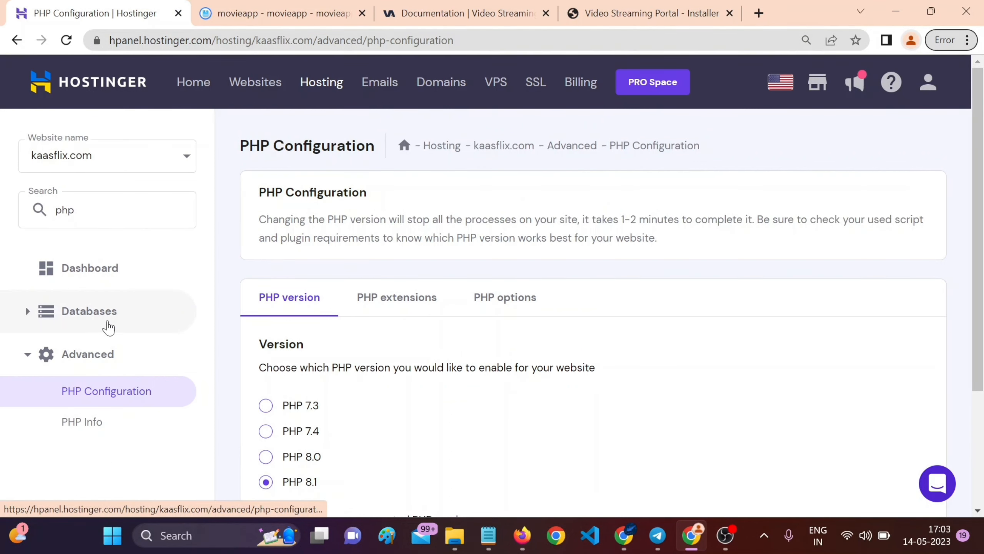
click(32, 320)
click(94, 348)
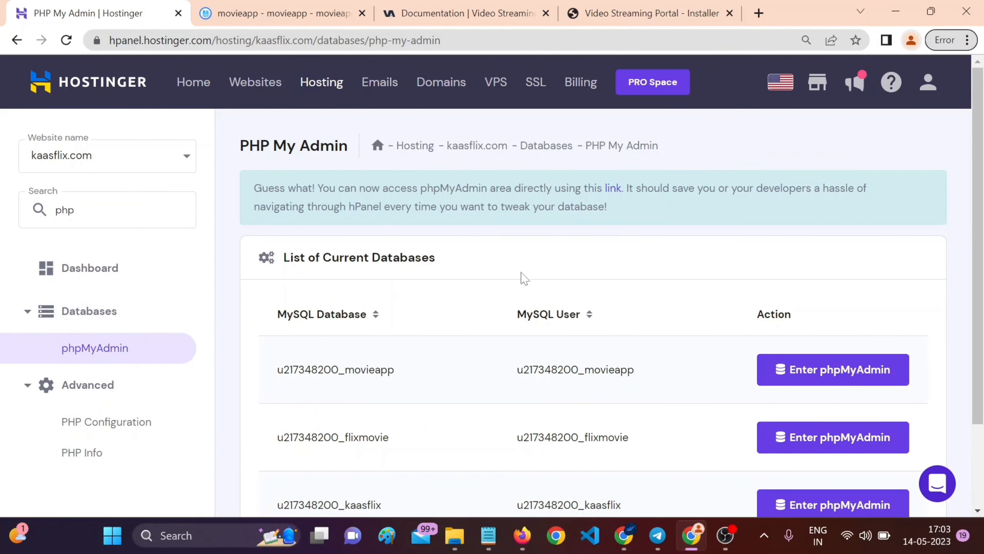
scroll(495, 339, down, 3)
scroll(536, 421, up, 3)
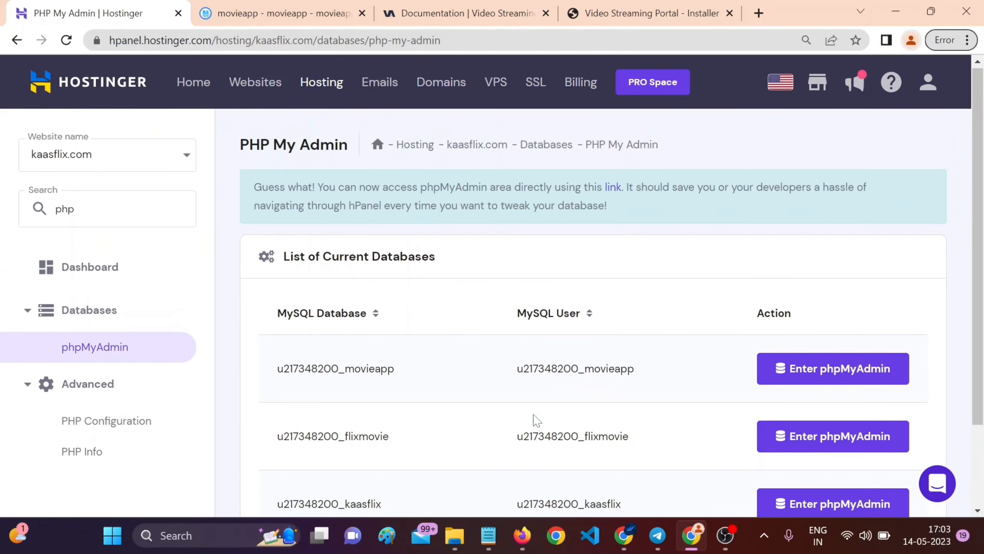
click(95, 322)
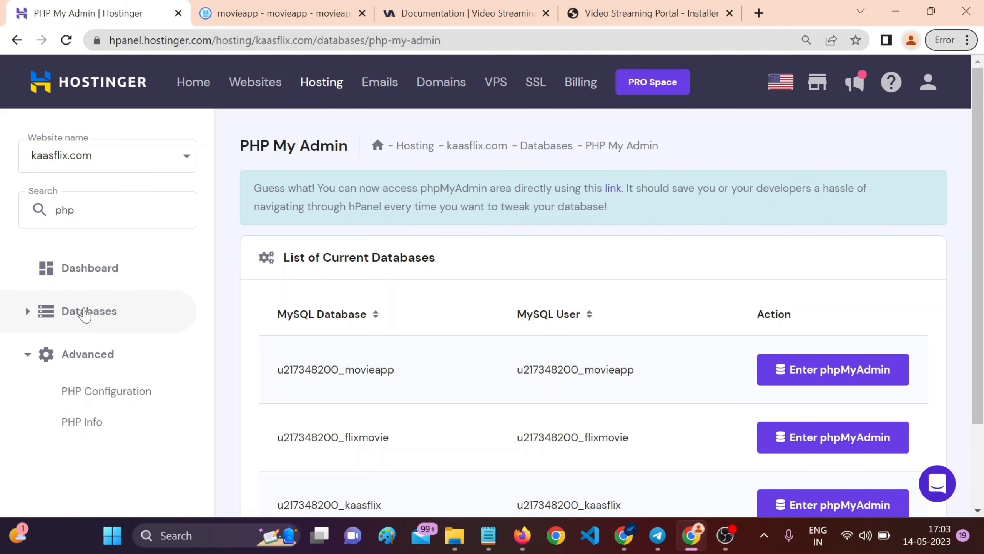
click(85, 314)
Examine Hostinger's MySQL database management page, including the actions available for the movieapp database, for the database host.
double_click(70, 210)
key(BackSpace)
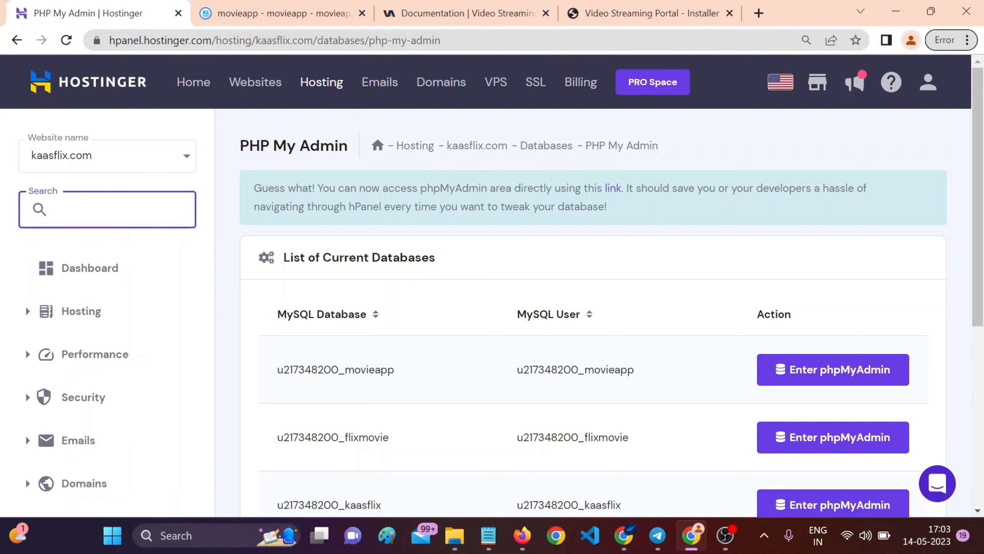
click(49, 274)
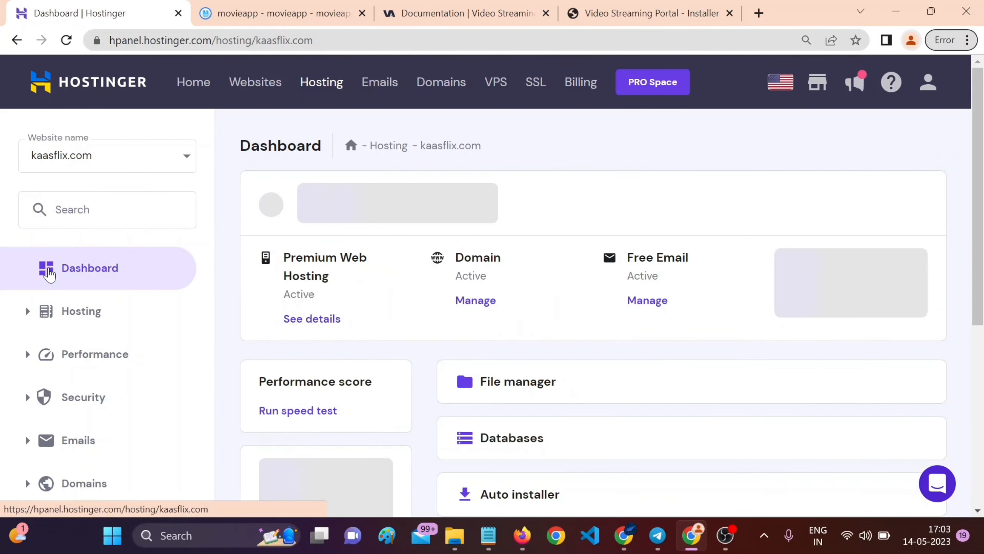
scroll(658, 364, down, 2)
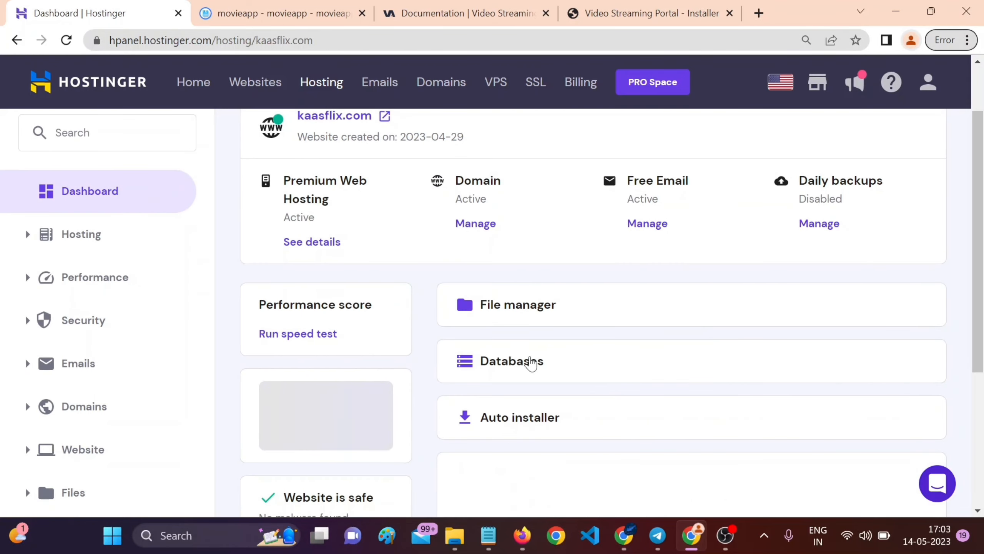
click(531, 362)
scroll(609, 353, down, 5)
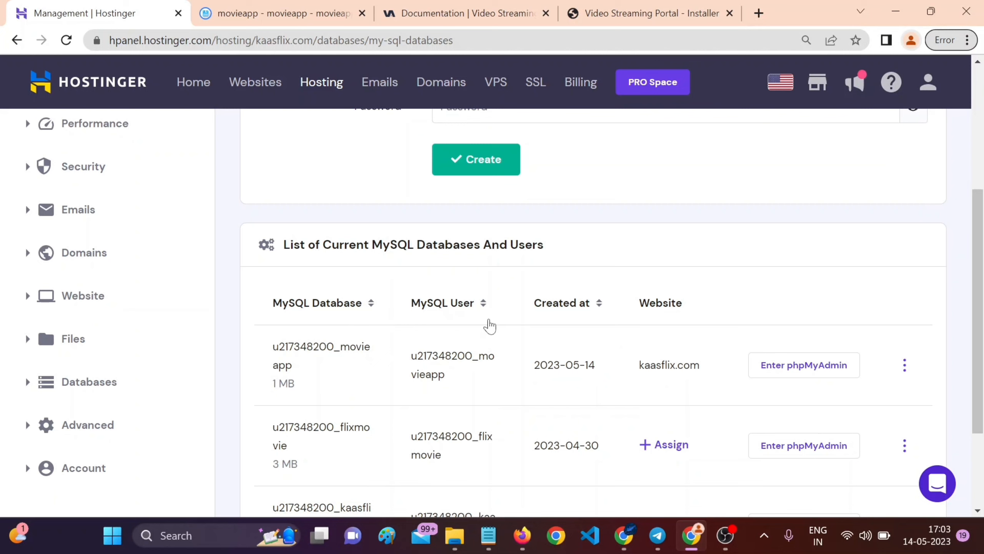
scroll(737, 349, down, 3)
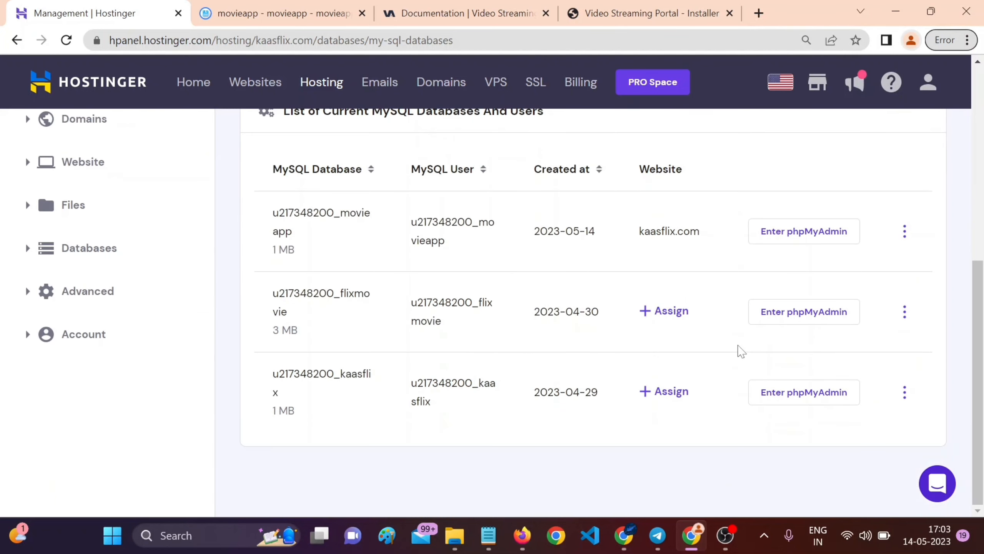
scroll(741, 352, up, 8)
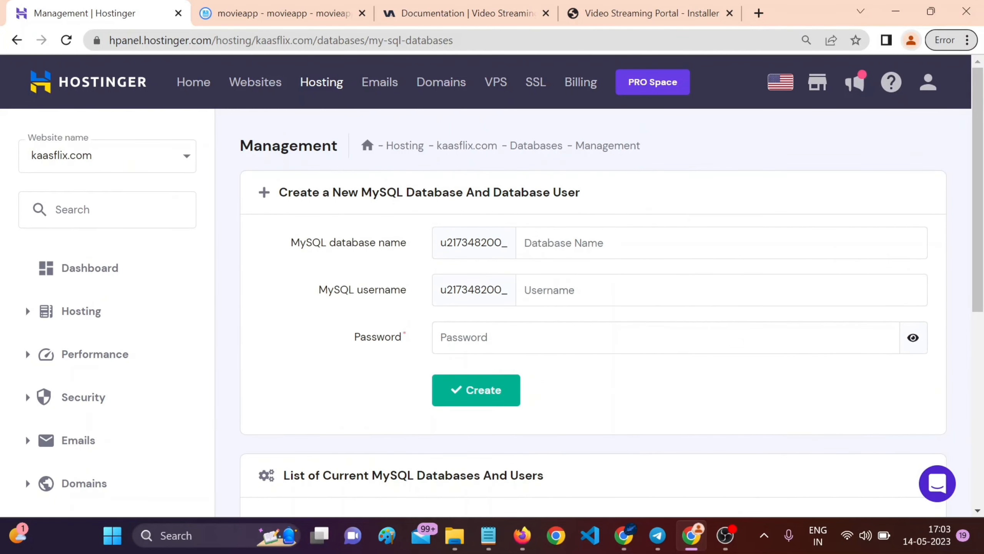
scroll(618, 345, down, 5)
click(905, 367)
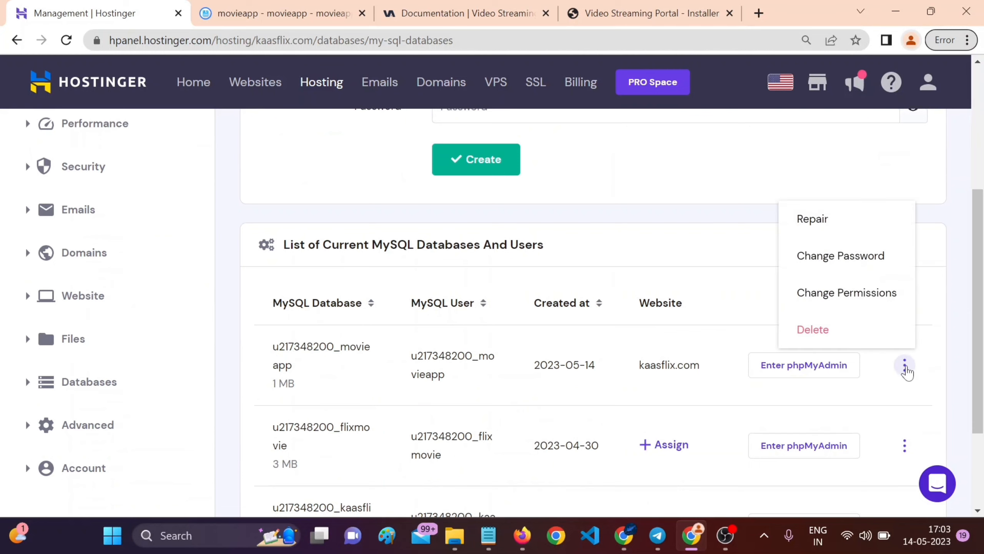
click(959, 348)
click(465, 13)
Set the installer's Database Host to localhost and import the database.
click(644, 13)
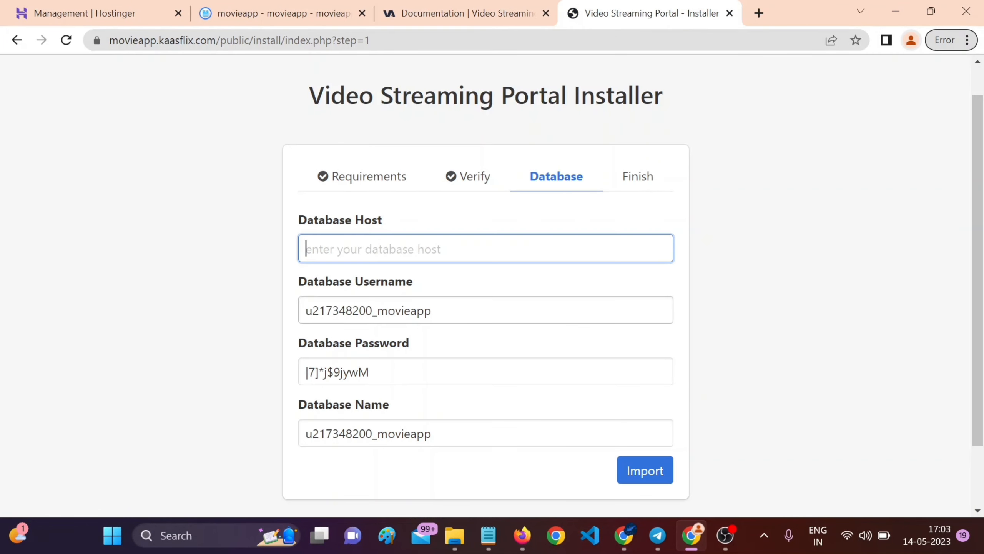
text(localhost)
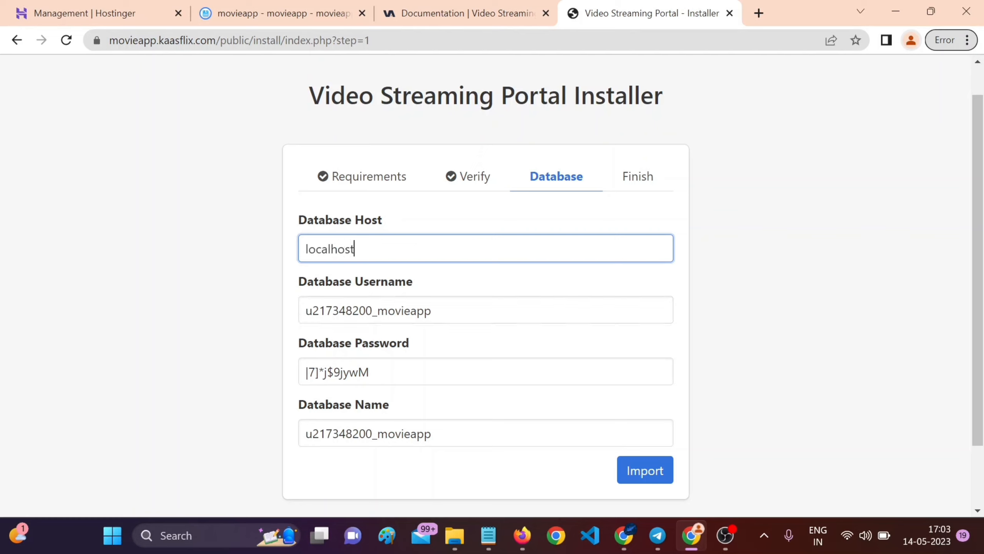
click(637, 474)
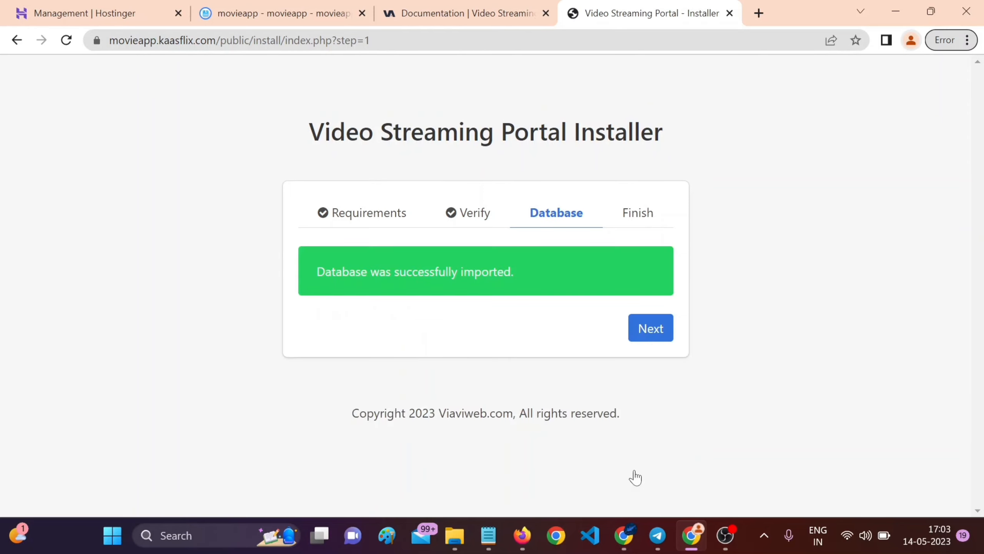
Continue to the Finish stage of the installer and read the installation message.
click(648, 329)
drag(347, 256, 633, 255)
click(625, 277)
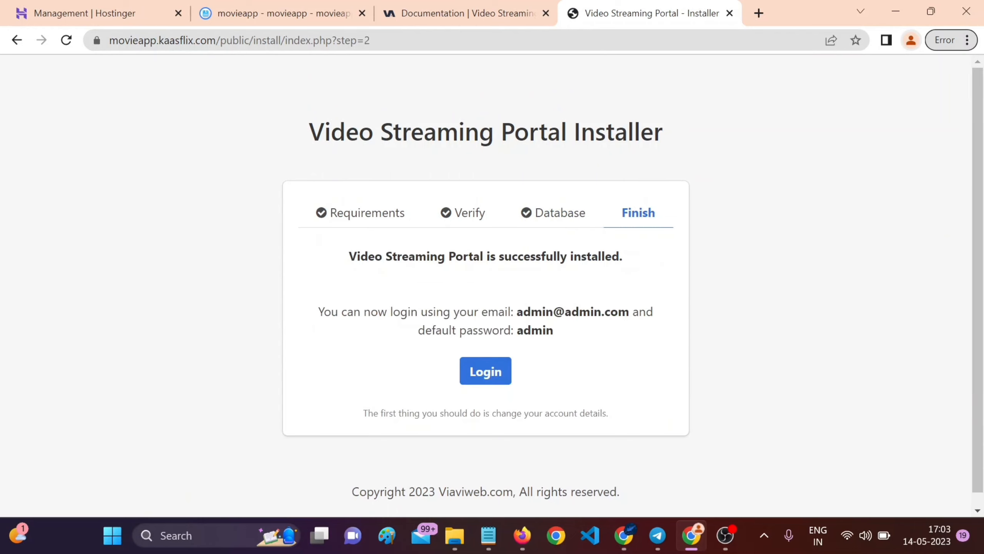
Copy the sentence with the admin email and default password from the Finish page and append it to the subdomain note in Notepad.
drag(318, 312, 587, 333)
key(ctrl+c)
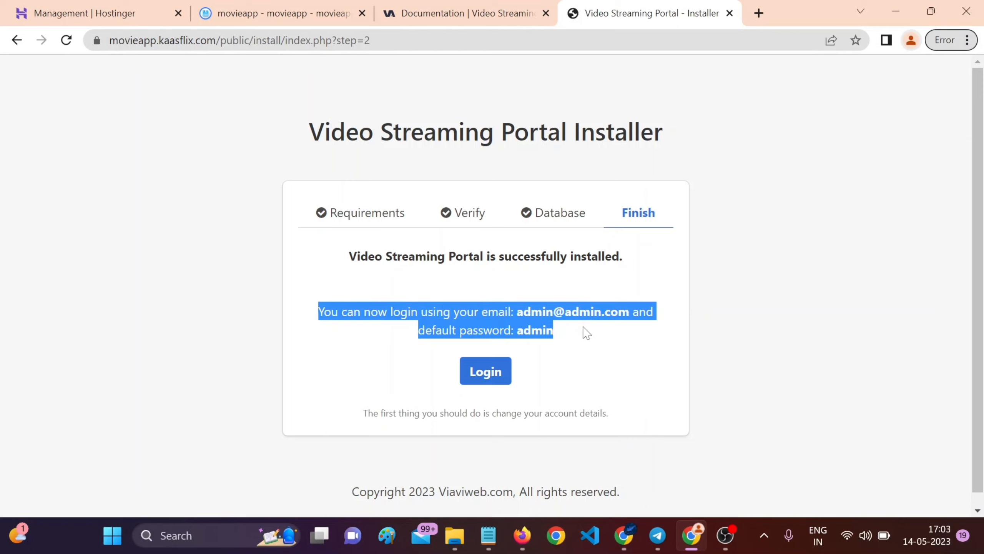
click(510, 507)
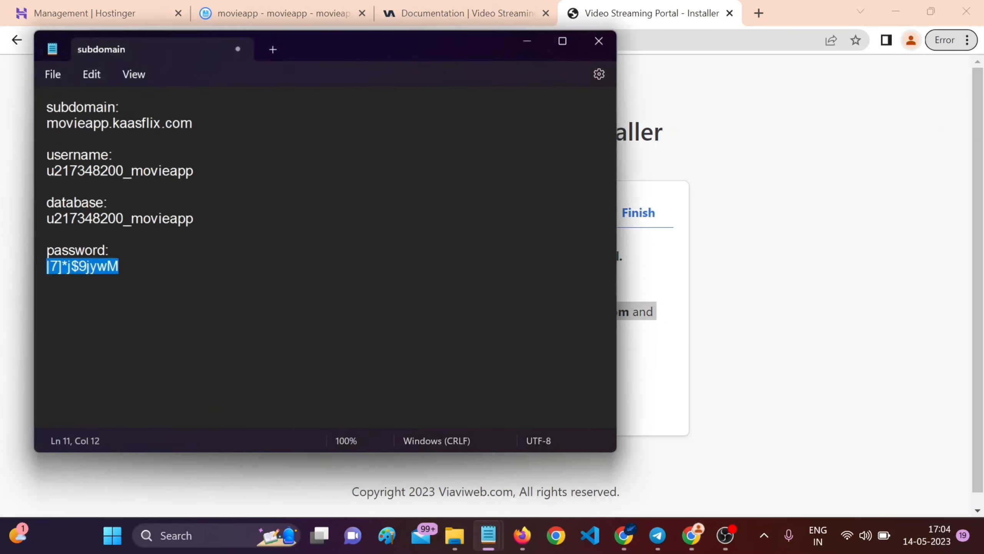
key(Right)
key(Return)
key(ctrl+v)
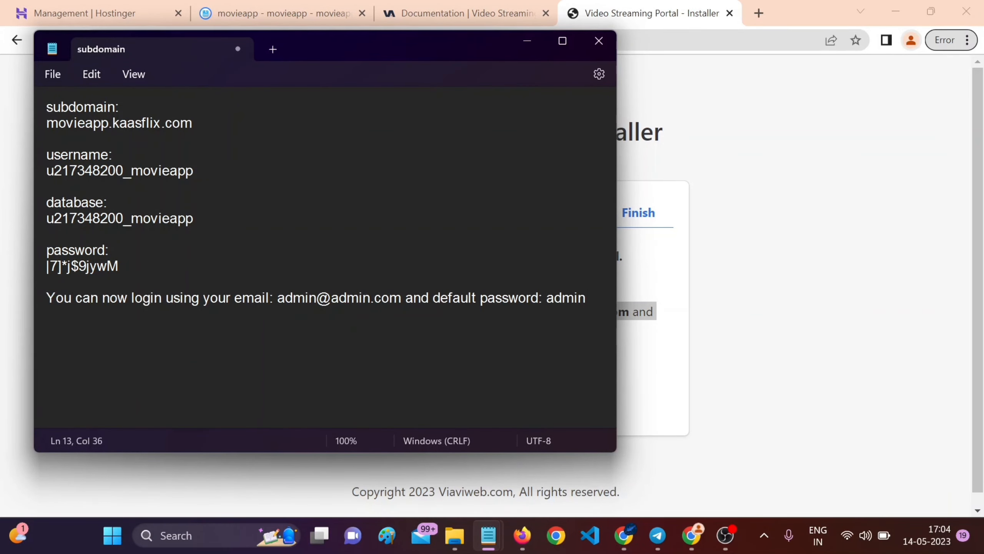
Put the admin email and the password on separate lines of the note and delete the words "and default".
key(Return)
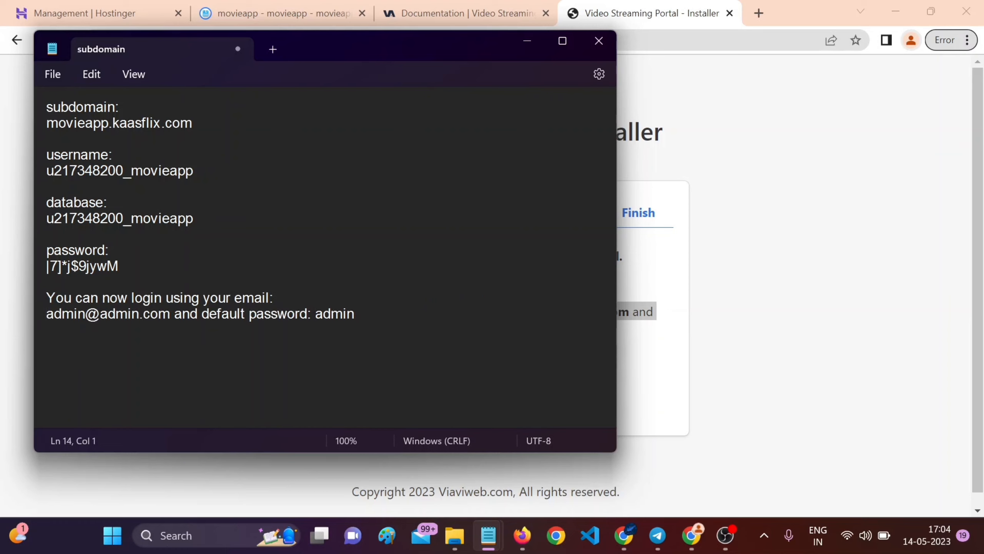
key(Return)
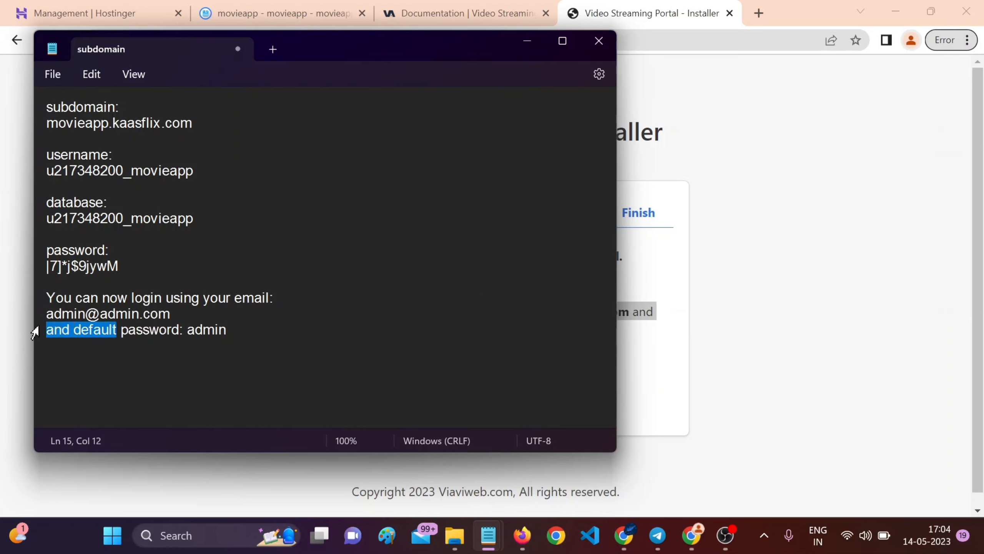
key(BackSpace)
key(Delete)
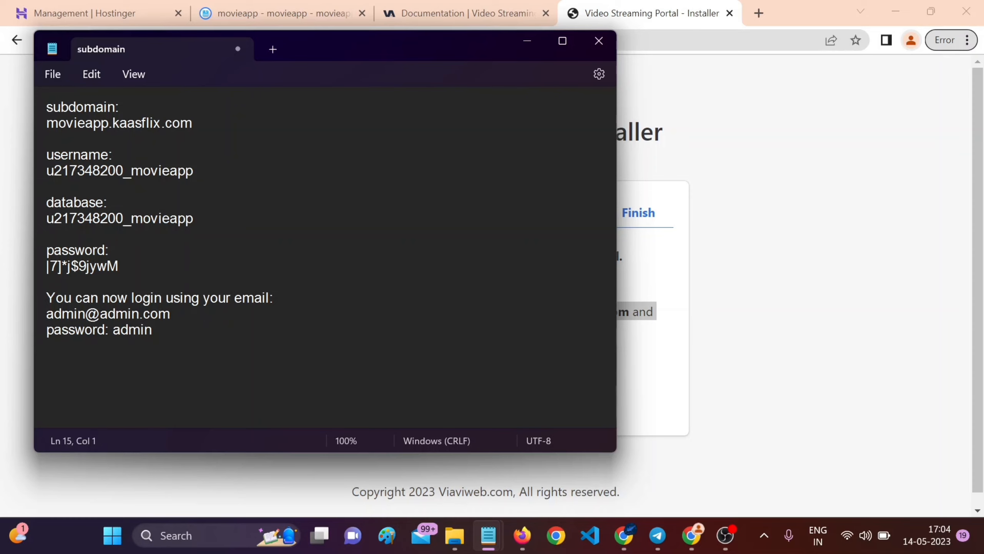
Copy the admin login email from the note and return to the installer's Finish page in the browser.
drag(74, 313, 174, 314)
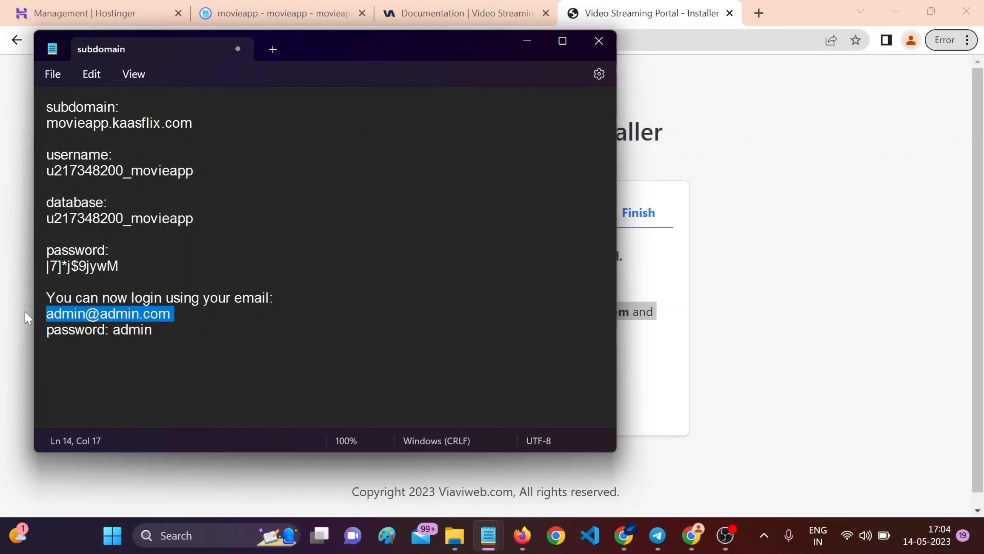
key(ctrl+s)
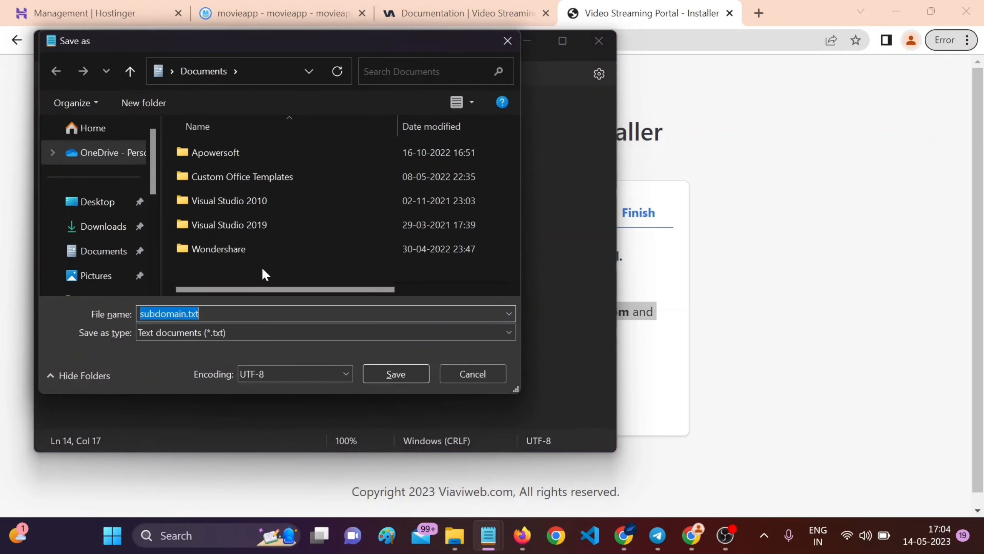
click(503, 49)
click(528, 40)
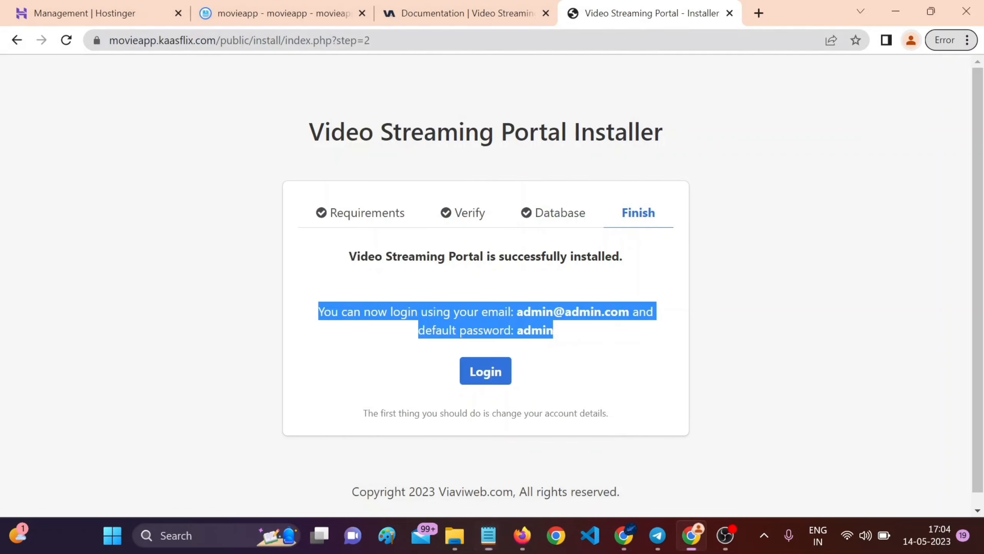
Proceed from the installer to the admin sign-in page and paste the copied admin email into the Email field.
click(546, 371)
click(484, 370)
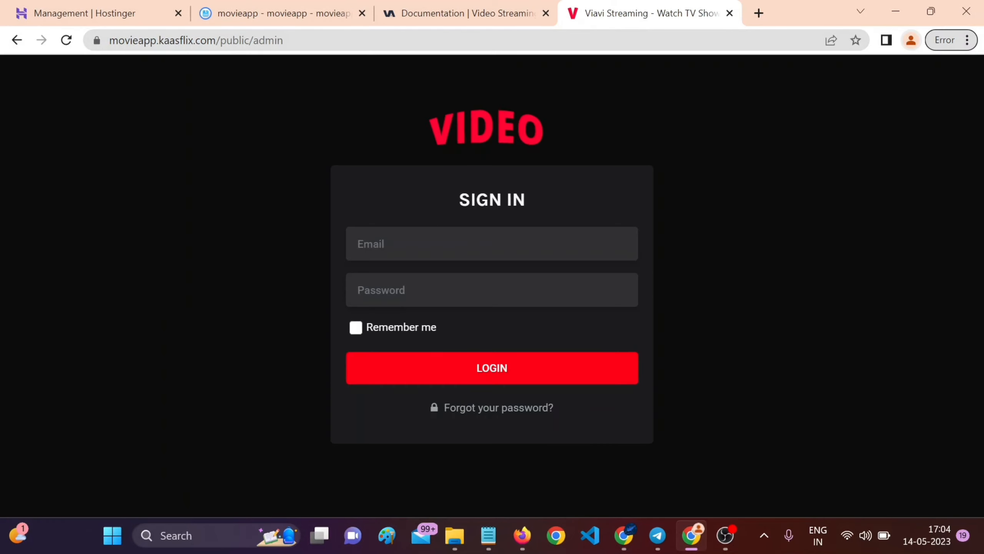
click(477, 244)
key(ctrl+v)
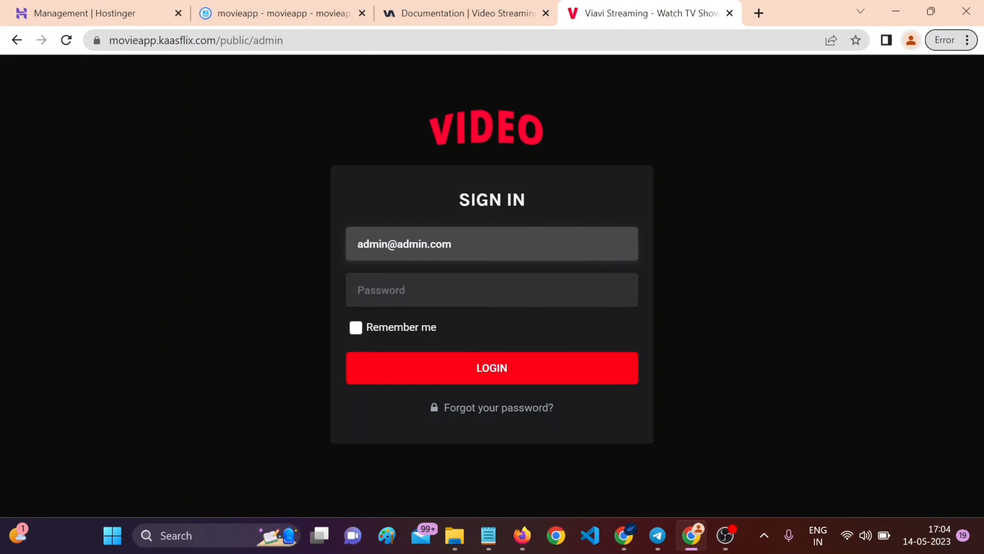
Copy the admin password from the note in Notepad, paste it into the sign-in page's Password field and log in.
key(Tab)
mouse_move(489, 535)
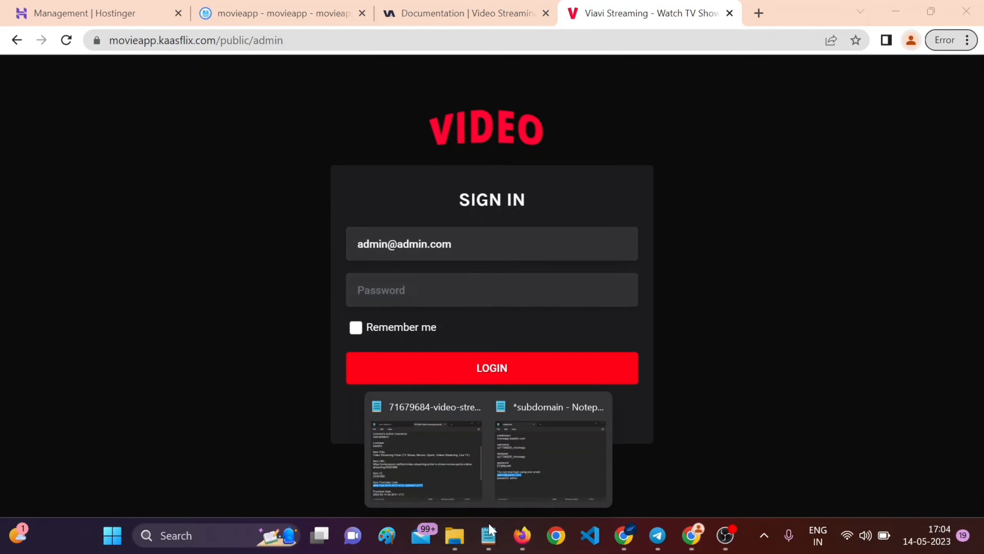
click(523, 451)
click(154, 330)
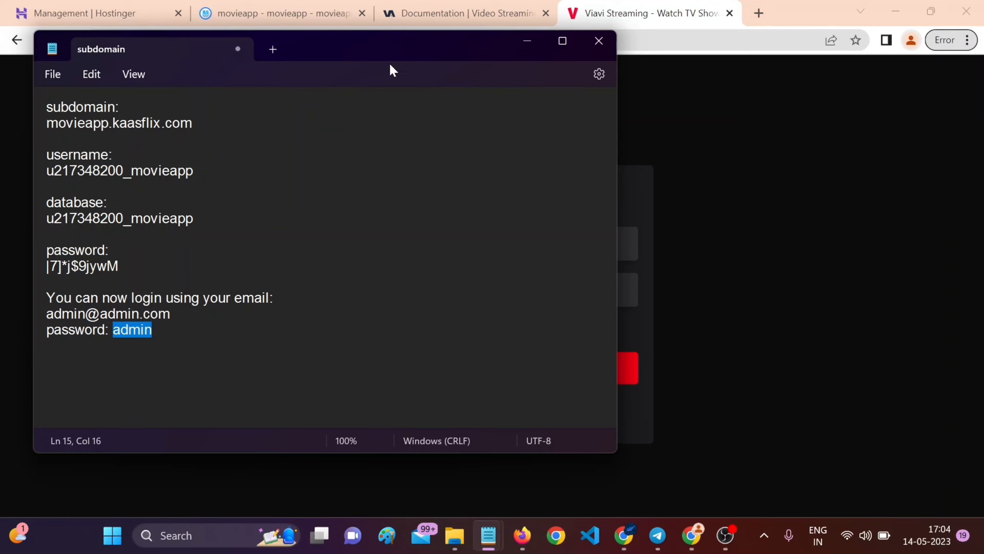
key(alt+Tab)
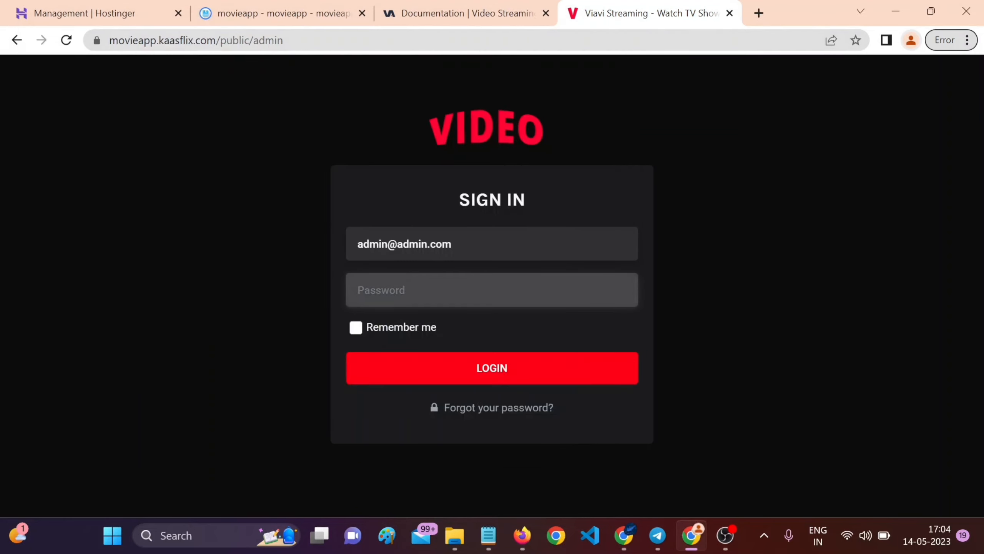
click(475, 365)
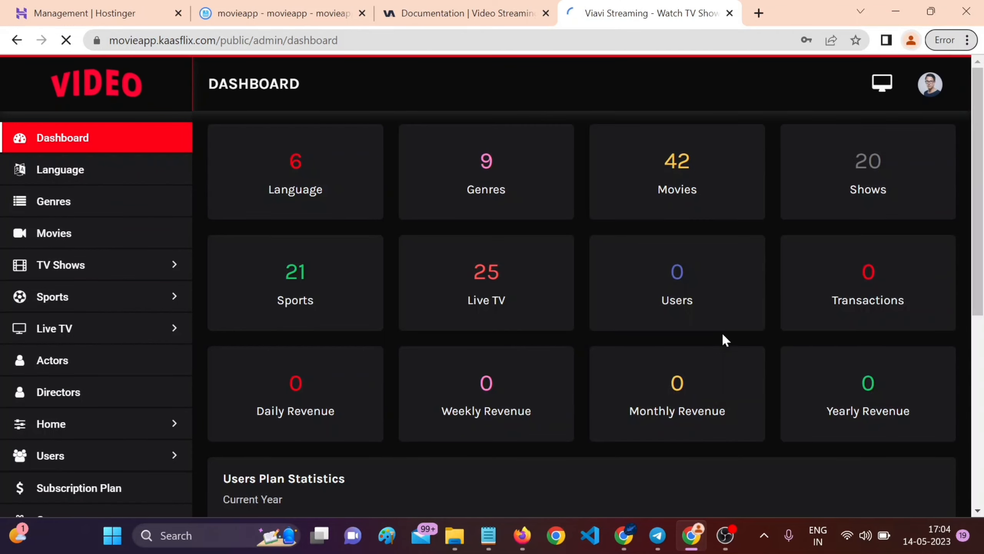
Decline saving the admin login in the browser and review the dashboard down to the Users Plan Statistics chart.
scroll(493, 295, down, 5)
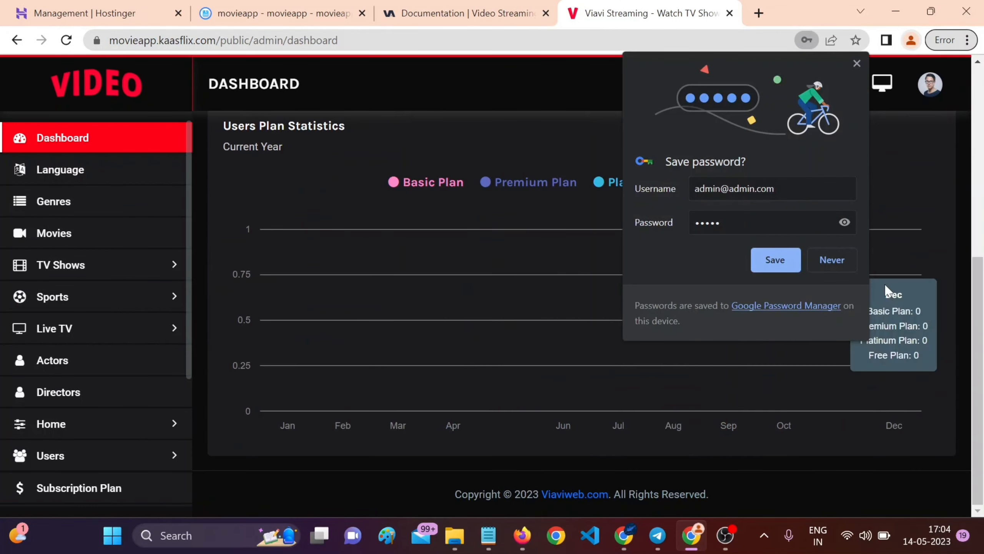
click(824, 262)
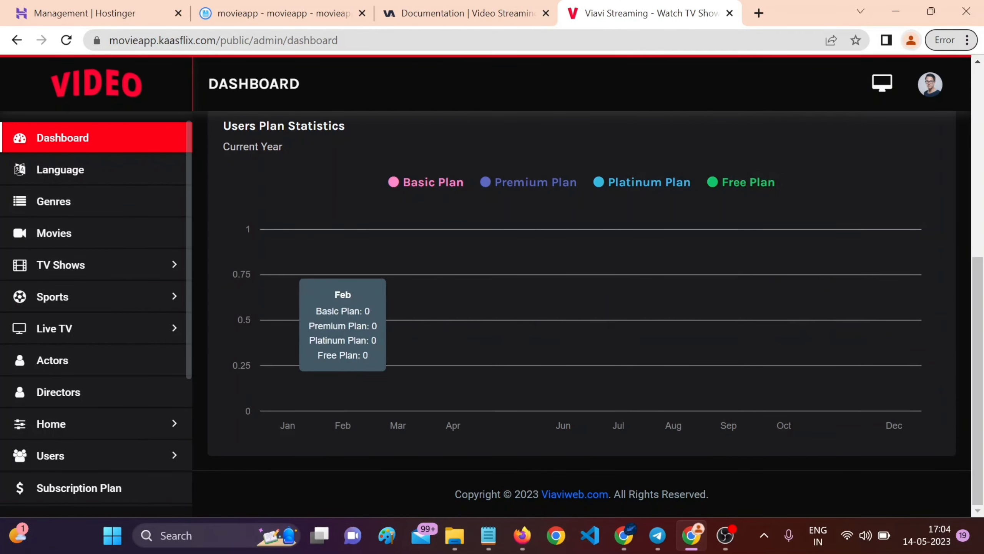
scroll(406, 375, up, 5)
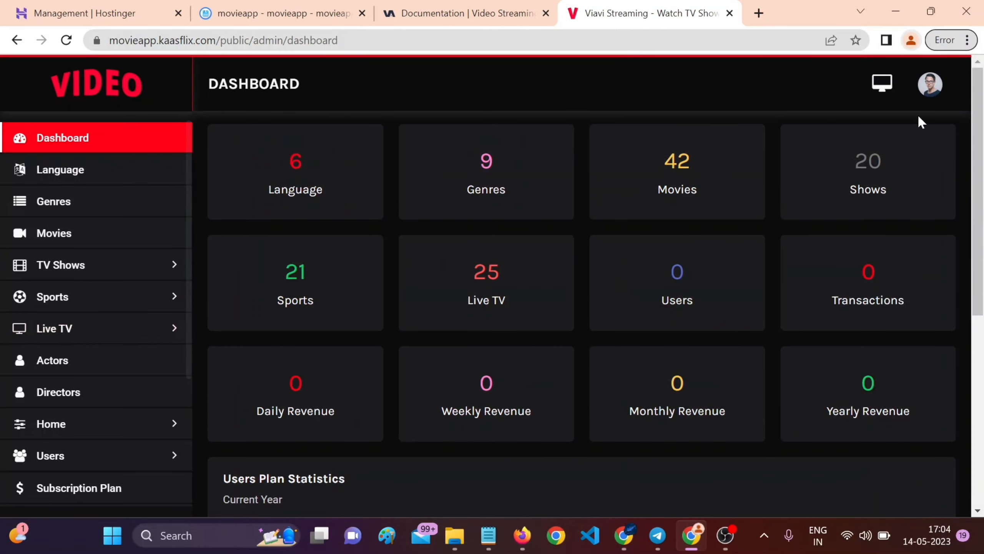
Open the admin's profile page and examine its editable image, name, email, phone and password fields.
click(930, 87)
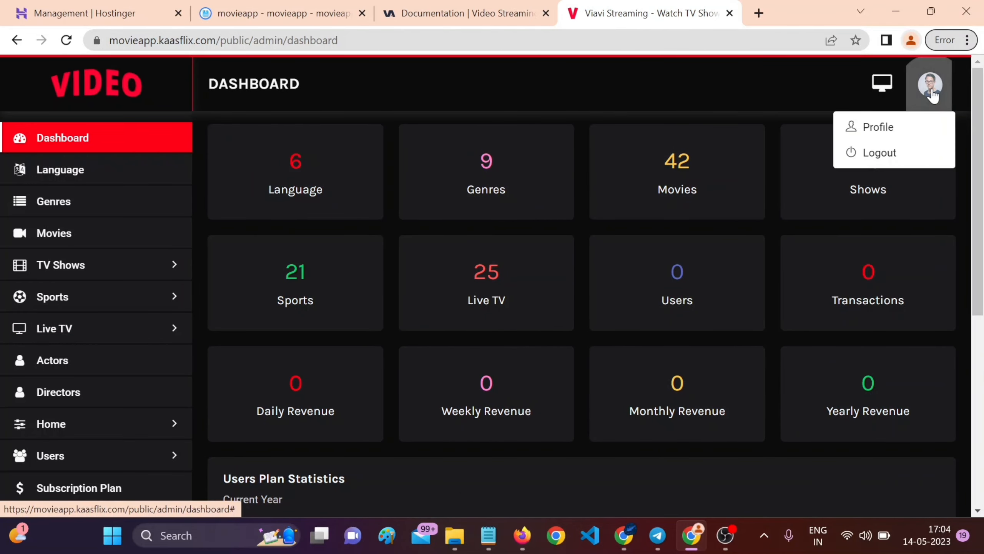
click(888, 134)
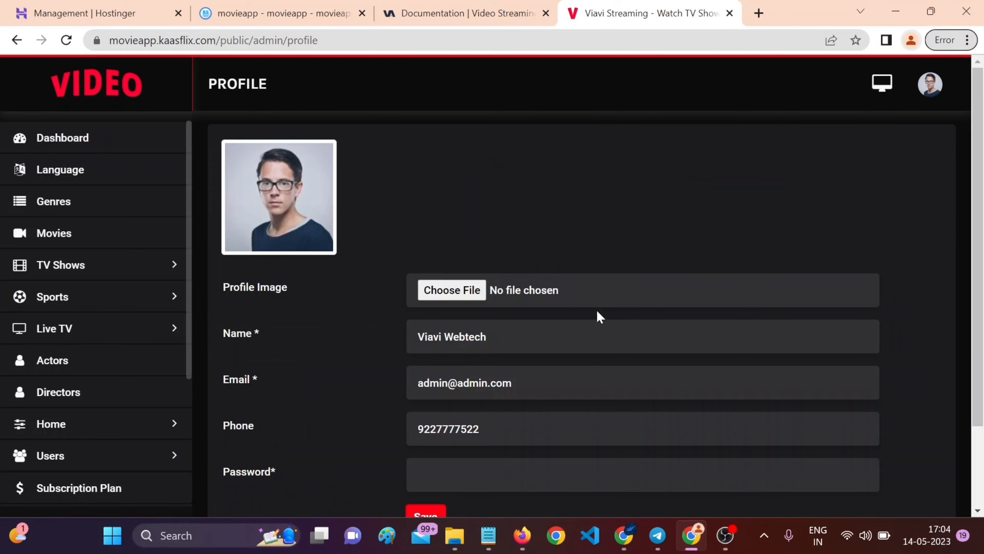
scroll(604, 295, down, 3)
click(512, 373)
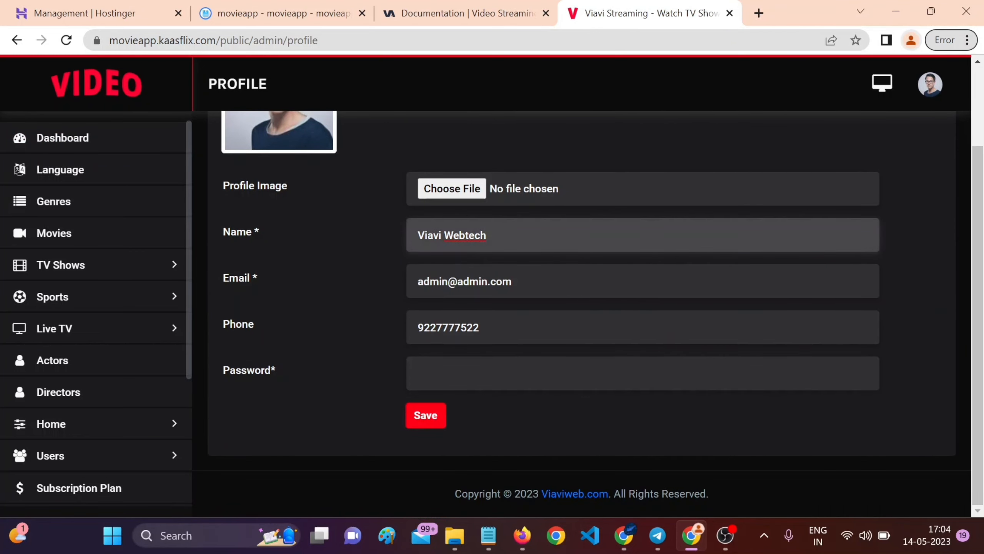
click(481, 282)
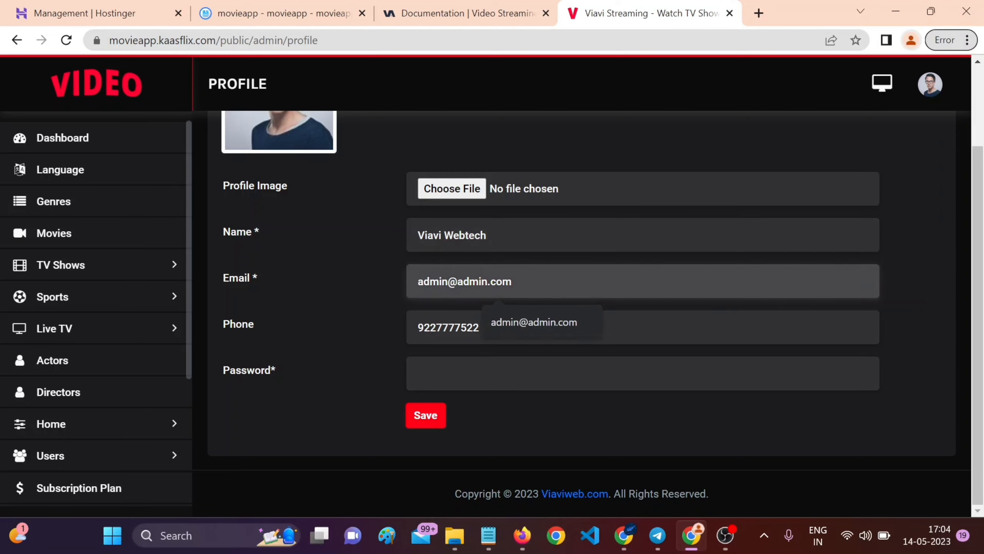
click(481, 235)
click(458, 281)
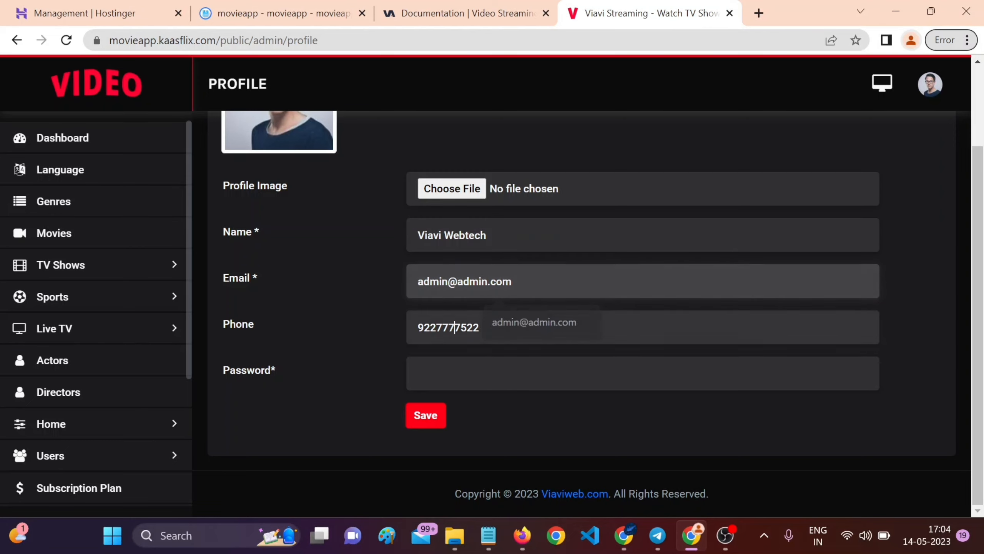
click(455, 327)
key(Tab)
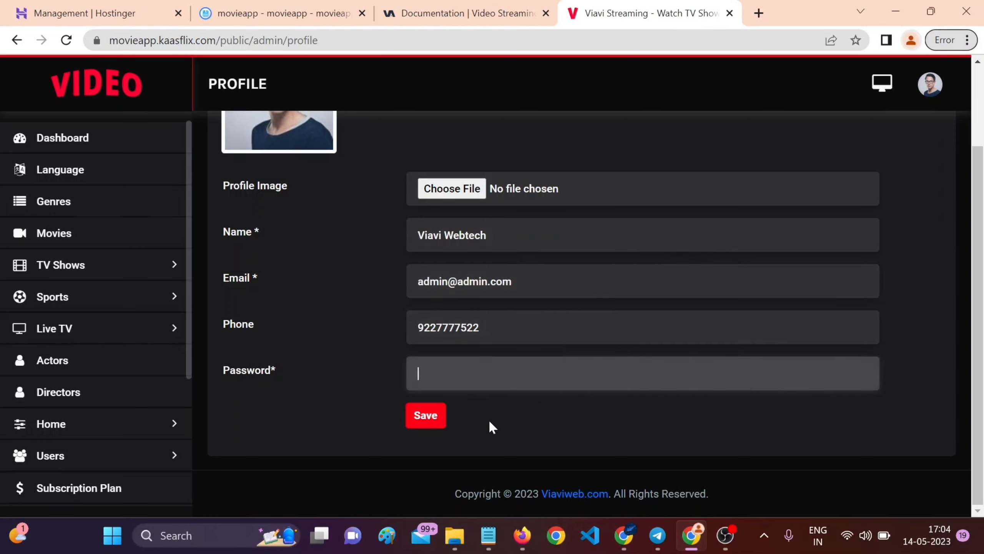
scroll(576, 400, up, 2)
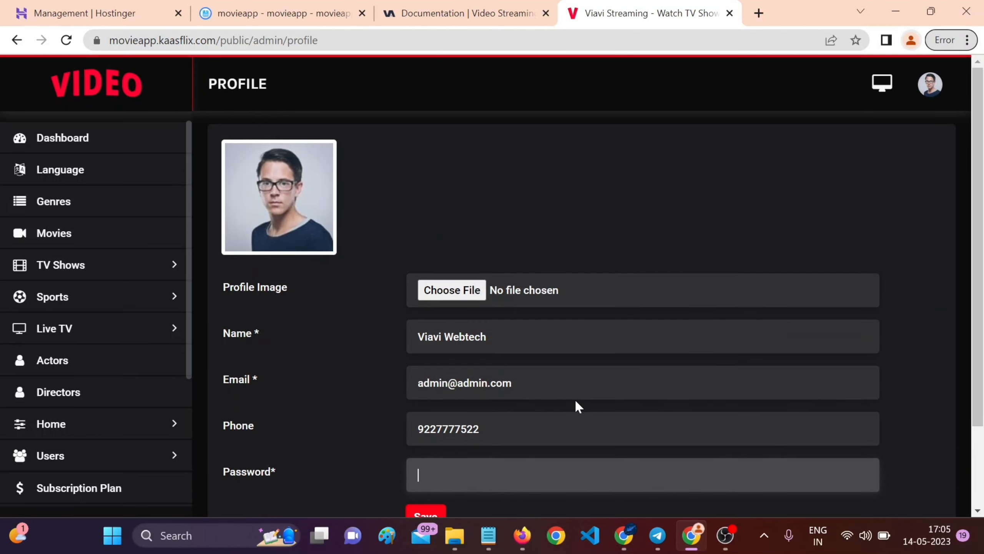
scroll(97, 402, down, 2)
Look over the remaining admin sections, return to the dashboard and review its content counts and plan statistics.
scroll(116, 431, down, 3)
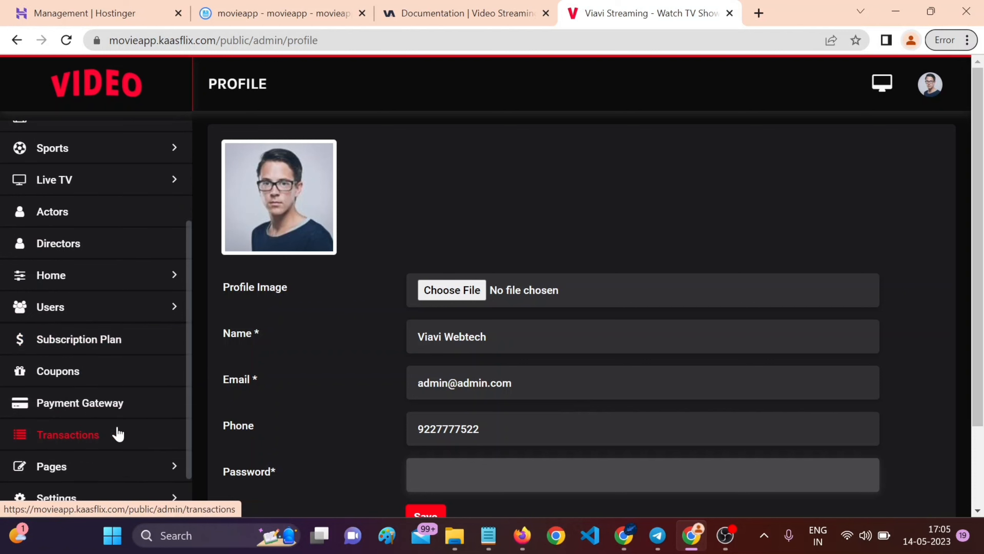
scroll(115, 426, up, 5)
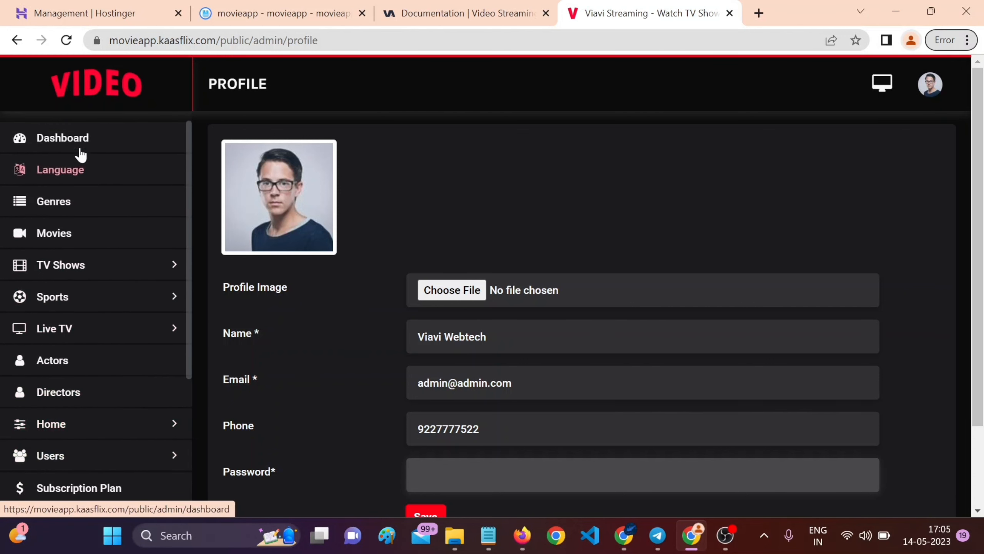
click(75, 145)
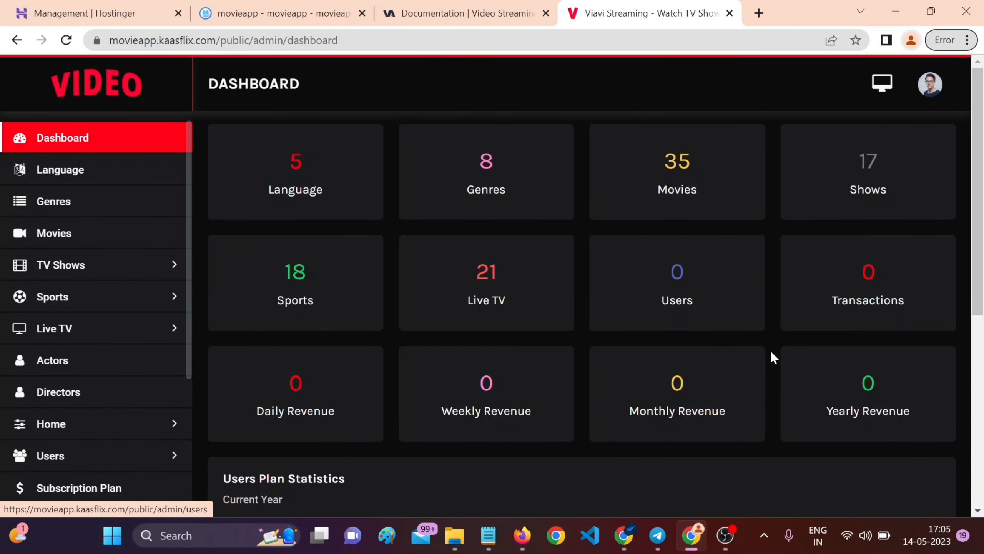
scroll(727, 378, down, 5)
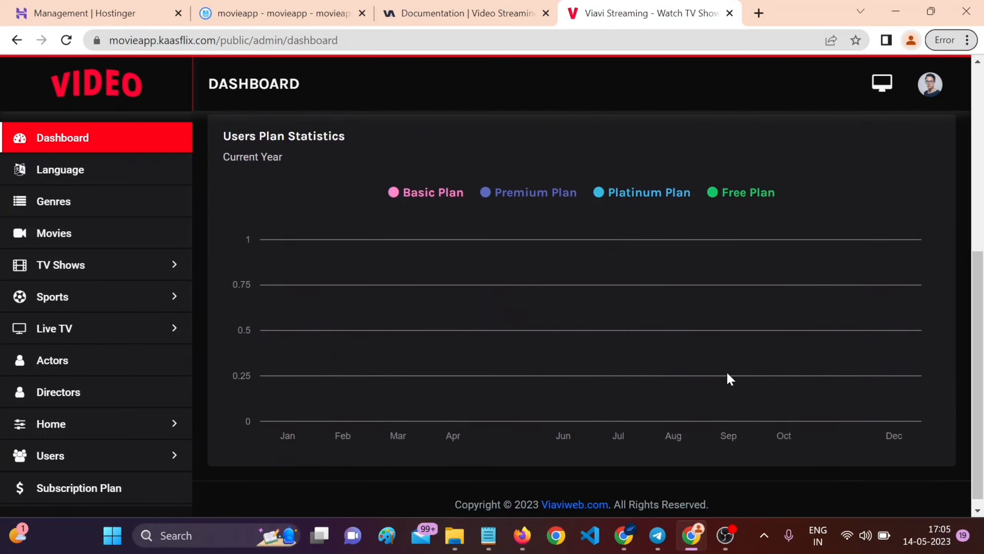
scroll(728, 378, up, 5)
Review the list of languages and open the blank form for adding a language.
click(73, 173)
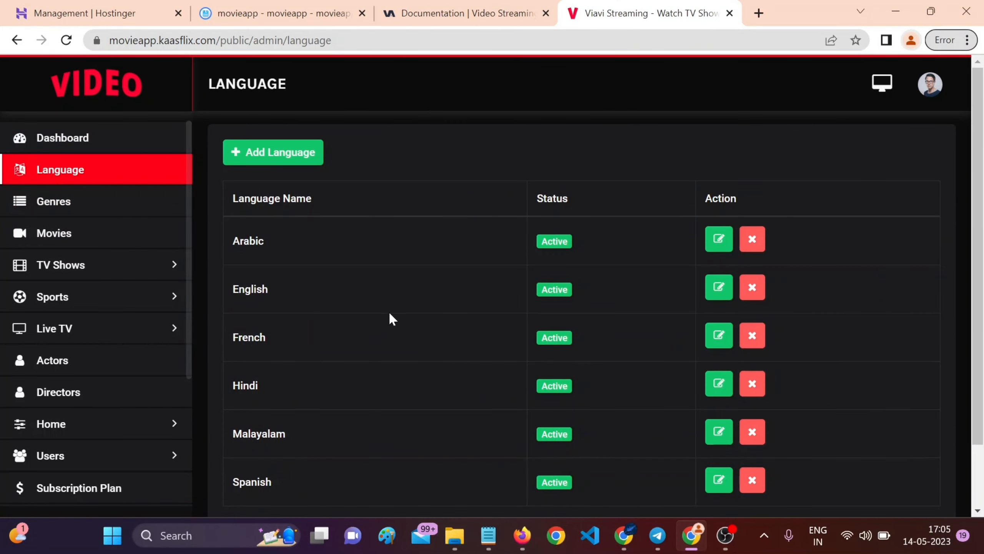
scroll(371, 369, down, 2)
scroll(475, 428, up, 2)
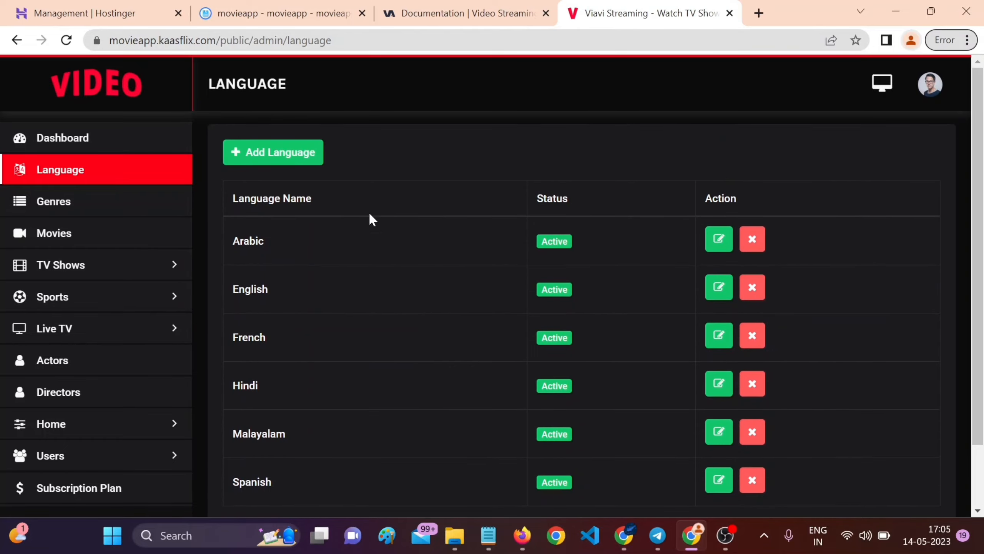
click(283, 163)
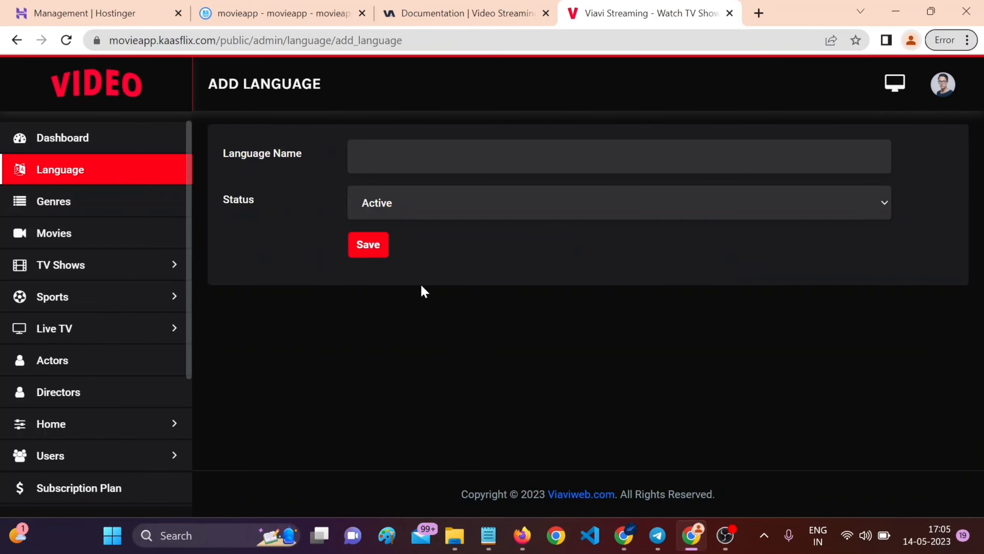
Look through the Genres list and the Movies list with its posters and access types.
click(53, 206)
scroll(399, 305, down, 5)
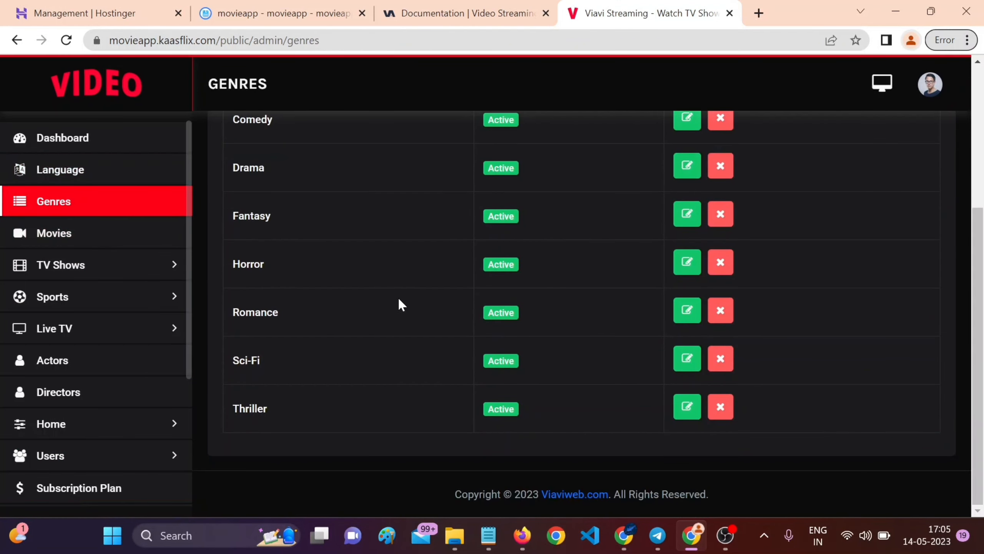
scroll(399, 304, up, 5)
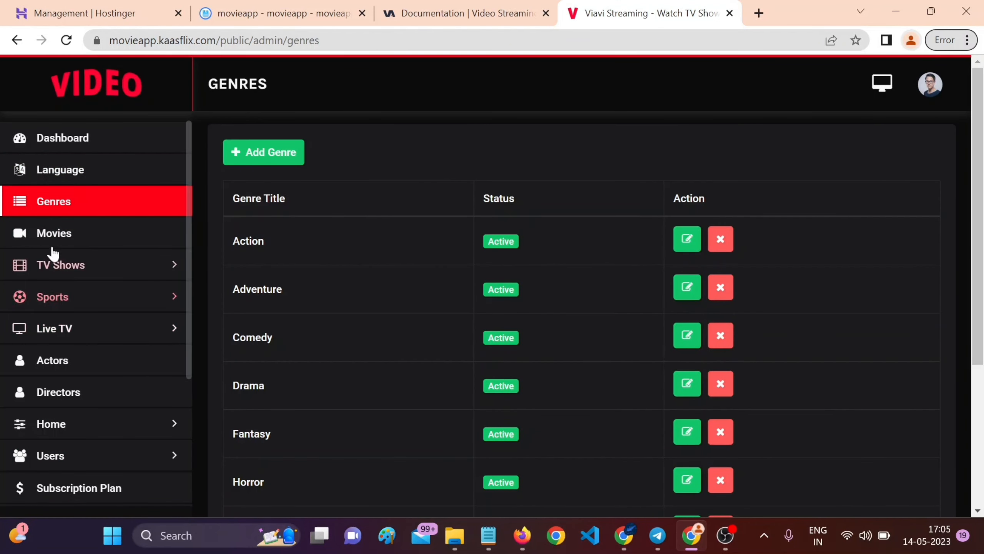
click(62, 241)
scroll(482, 334, down, 15)
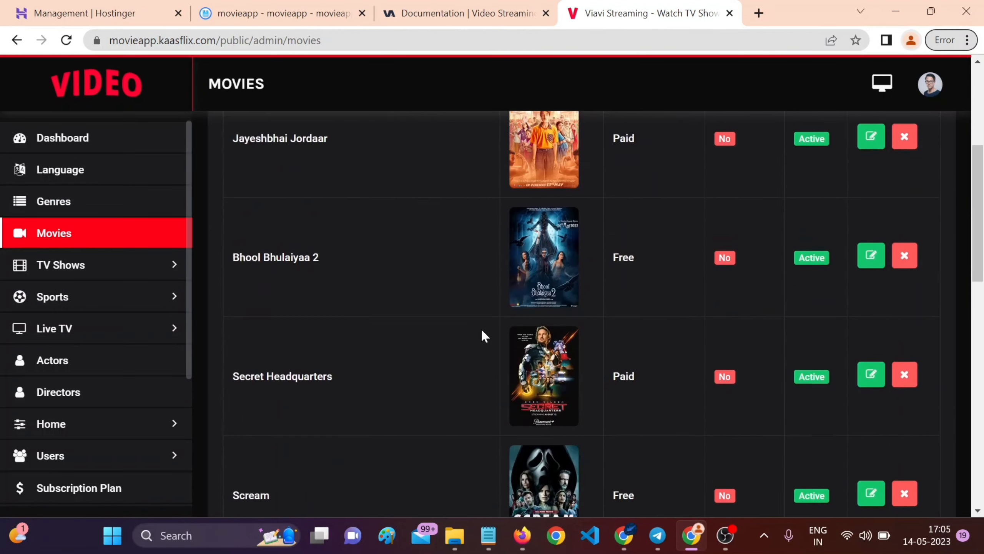
scroll(481, 333, up, 15)
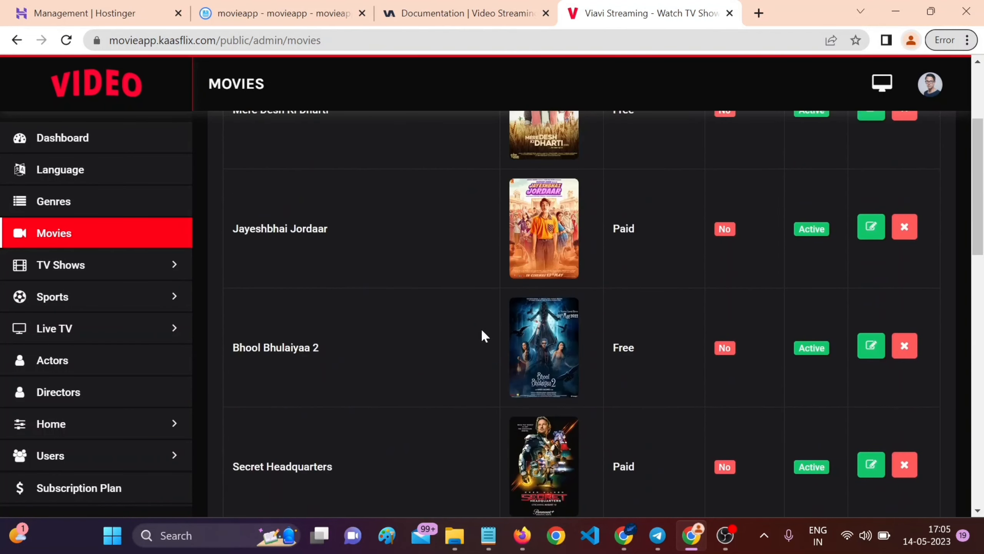
Open the Shows list under TV Shows and look through its entries.
click(77, 272)
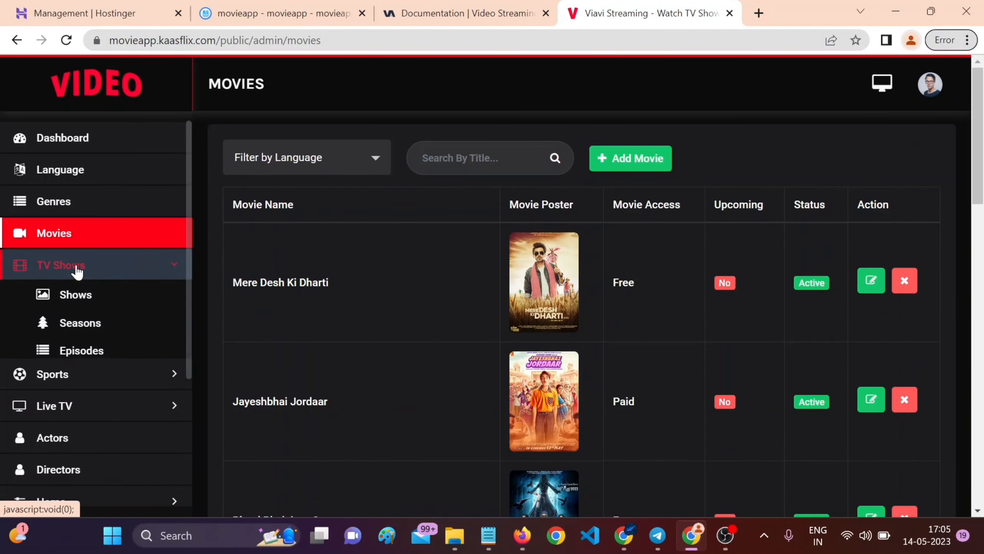
click(88, 306)
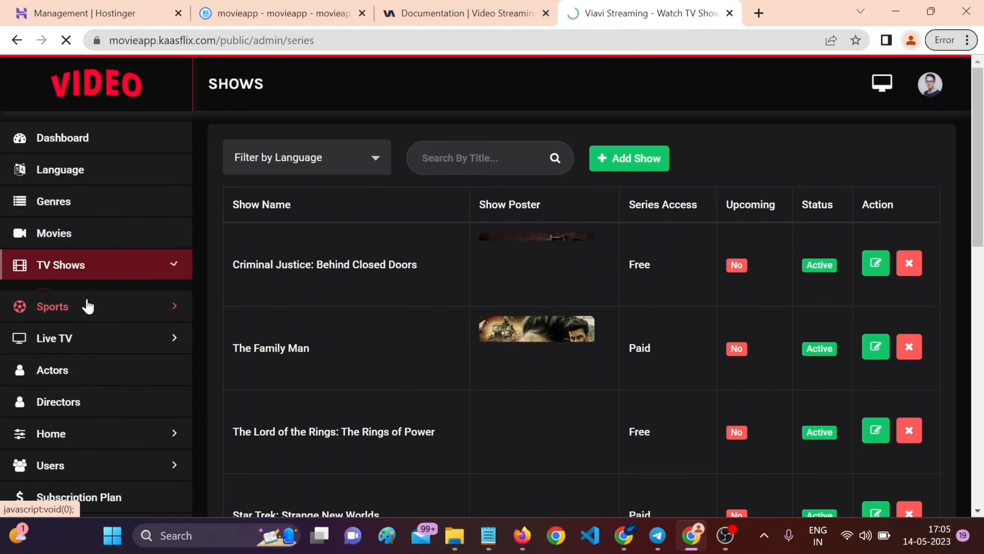
scroll(459, 323, down, 10)
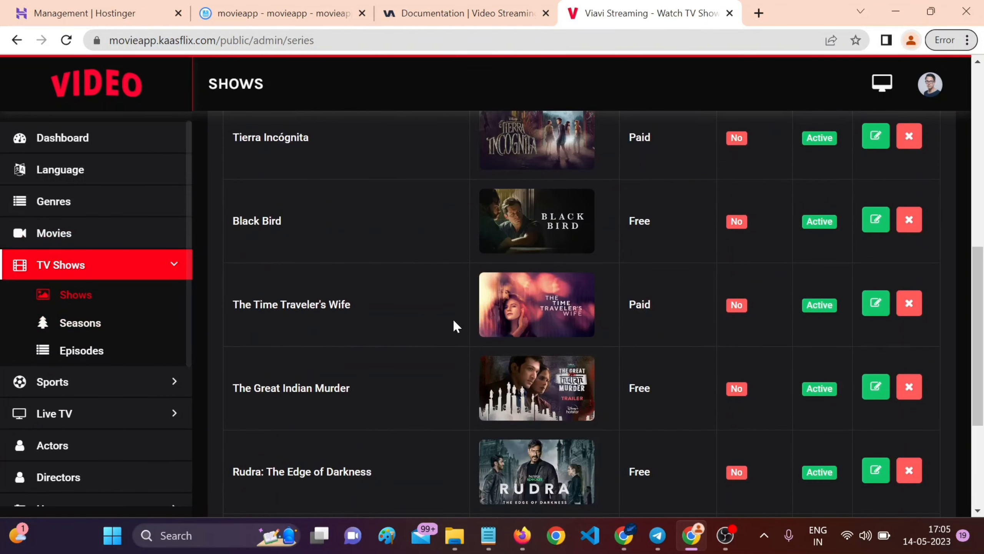
scroll(452, 319, up, 10)
scroll(78, 334, down, 2)
Look through the Sports Category list and reveal the entries available under Live TV.
click(71, 334)
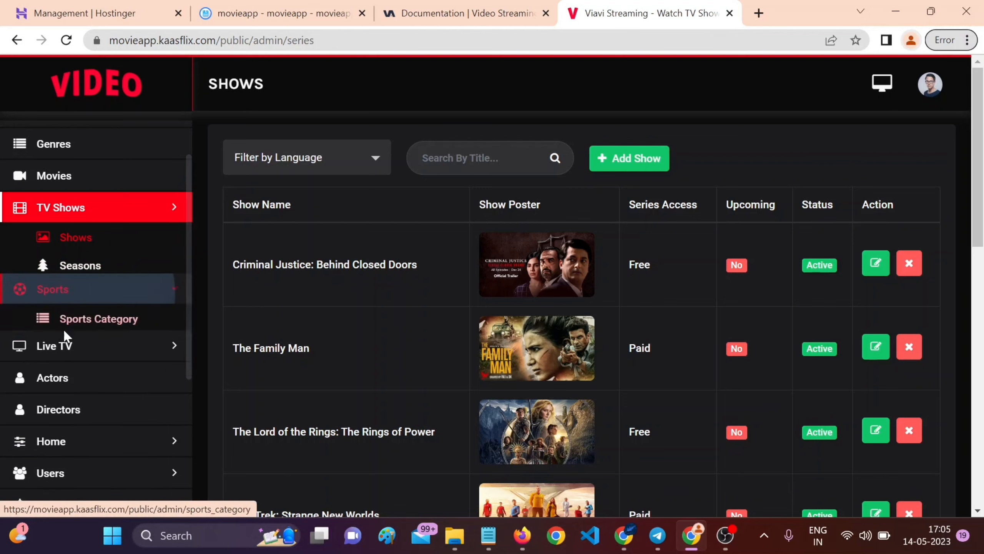
click(93, 280)
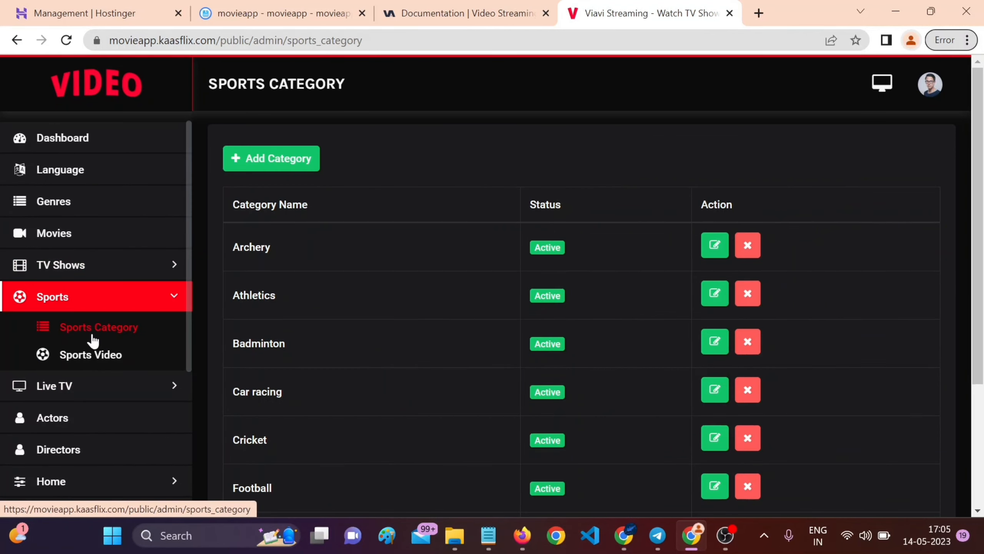
scroll(92, 340, down, 5)
click(68, 381)
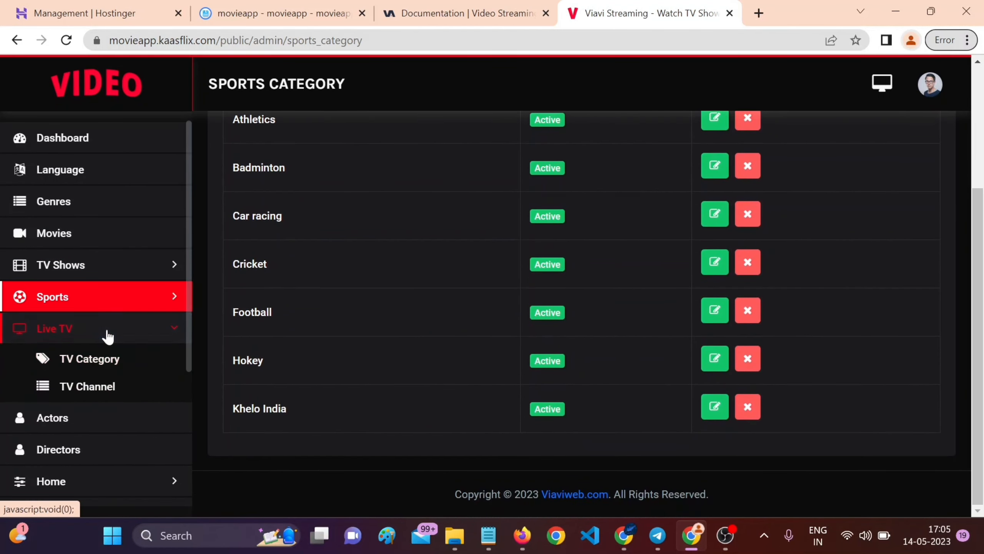
Look through the Actors list and the Directors list.
click(75, 418)
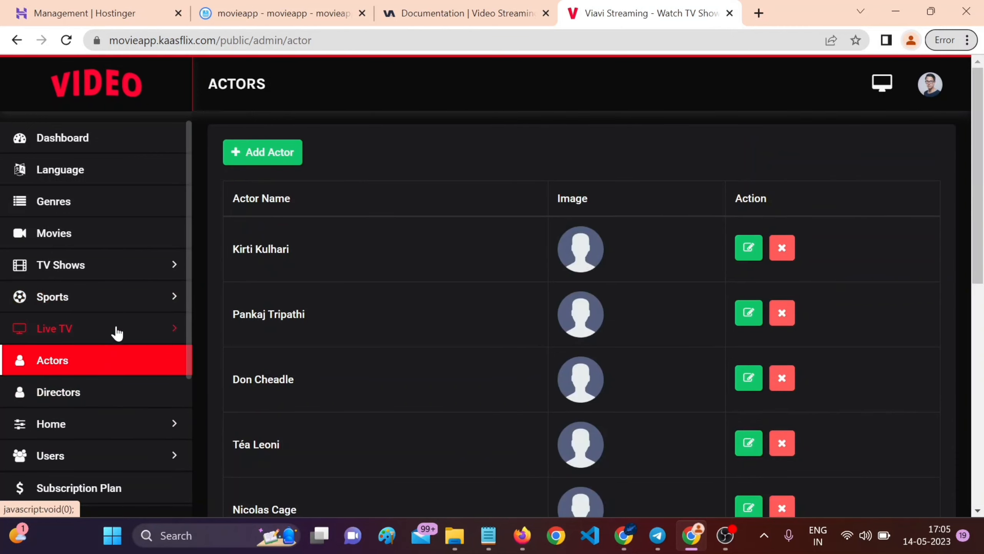
scroll(405, 281, down, 10)
scroll(370, 315, up, 8)
scroll(373, 316, up, 3)
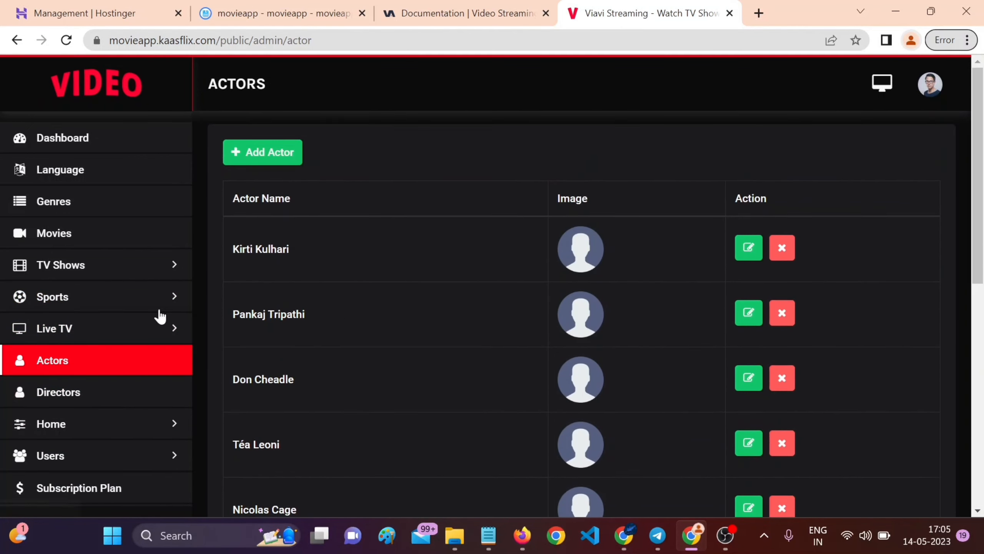
scroll(109, 325, down, 3)
click(77, 287)
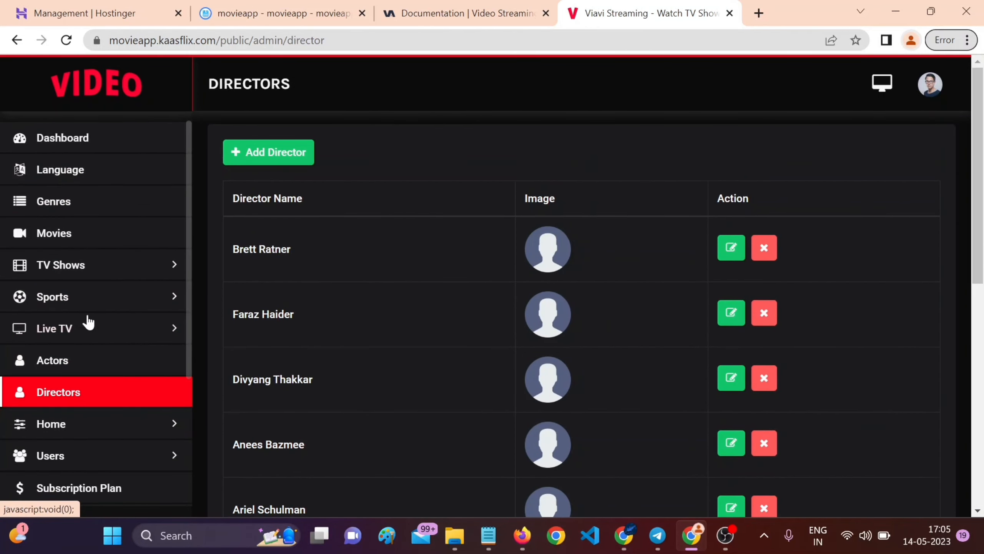
scroll(98, 352, down, 5)
Open the home page's Slider list and look through its titles and images.
click(78, 424)
scroll(83, 423, down, 5)
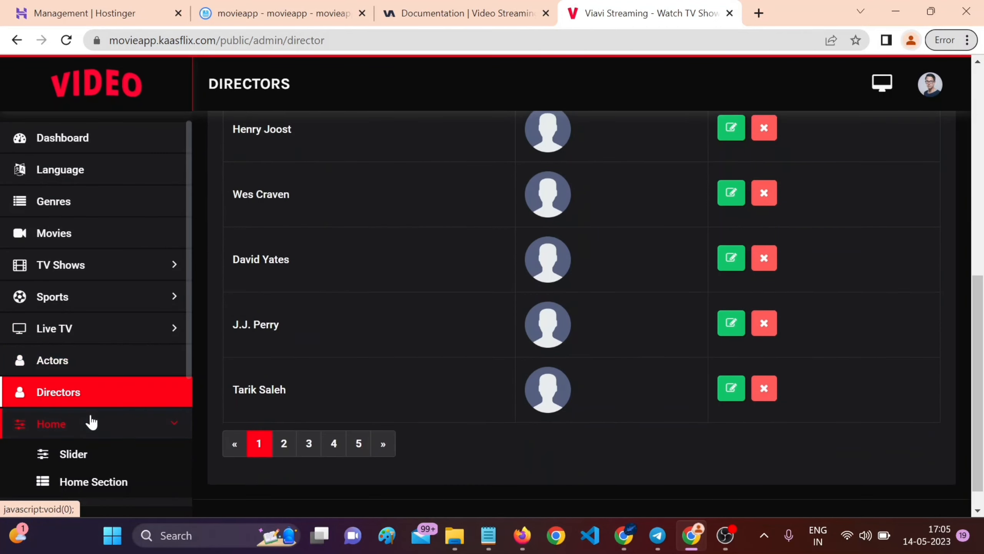
click(85, 457)
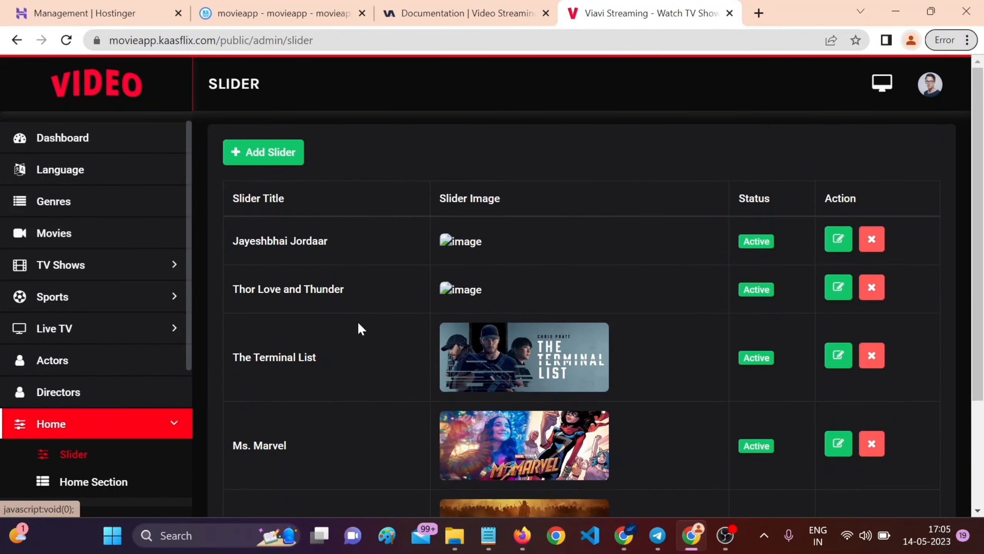
scroll(378, 323, down, 3)
scroll(512, 318, up, 3)
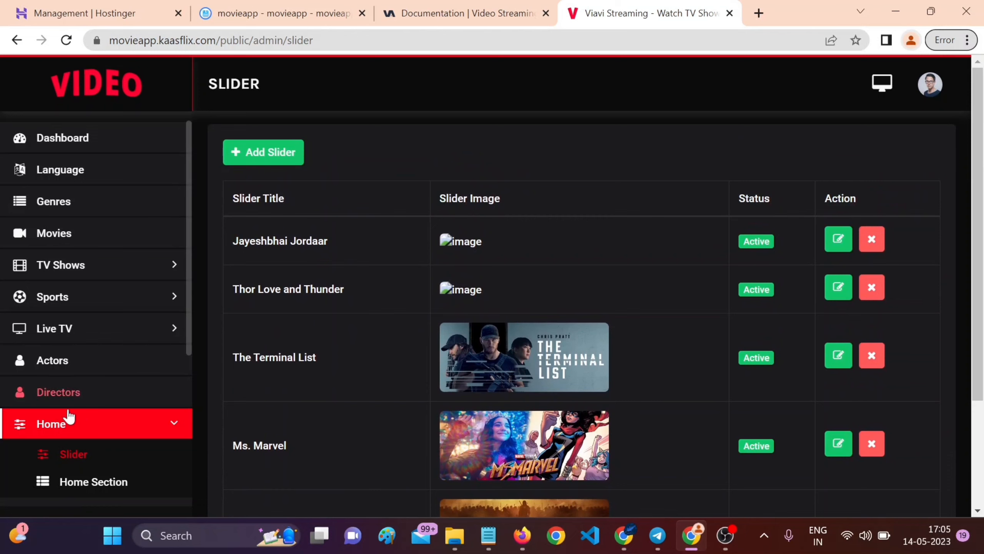
Open the Users list in the Users section.
scroll(66, 426, down, 5)
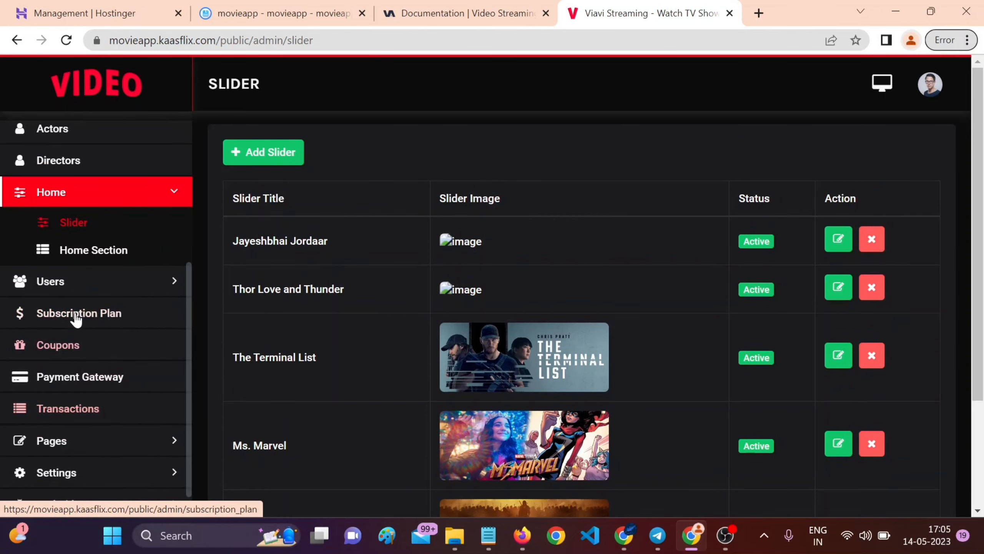
click(79, 276)
click(65, 259)
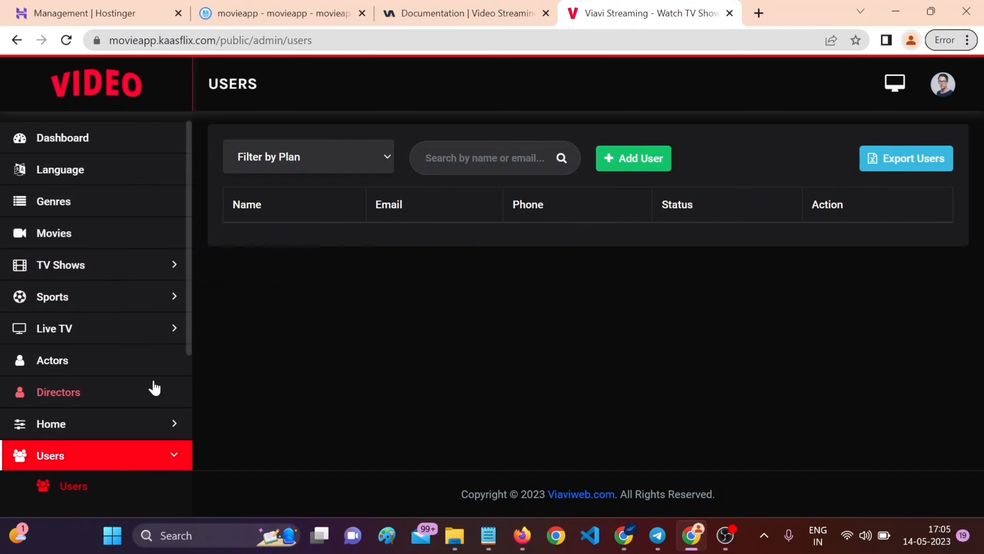
Open the Subscription Plan list, and look through the payment providers on the Payment Gateway page.
scroll(158, 389, down, 4)
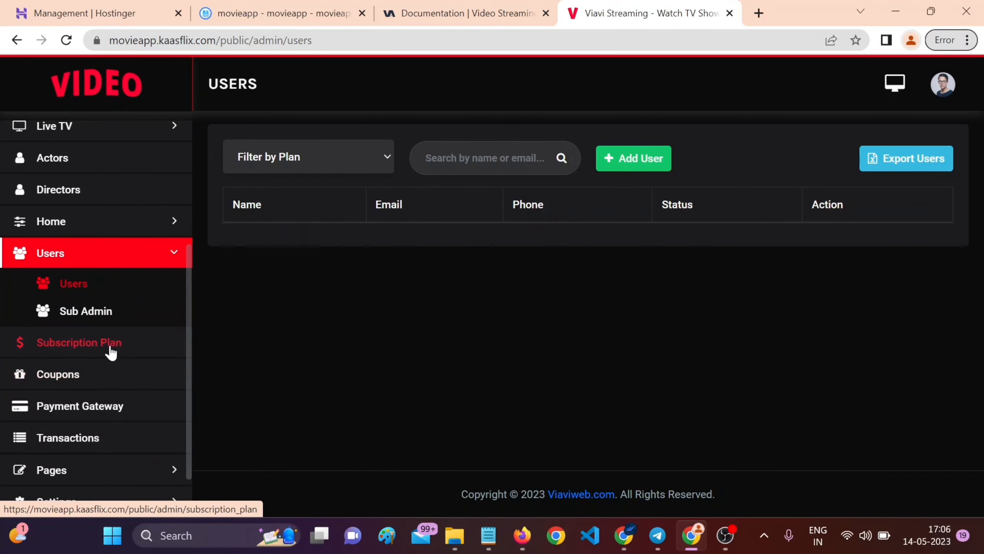
click(110, 347)
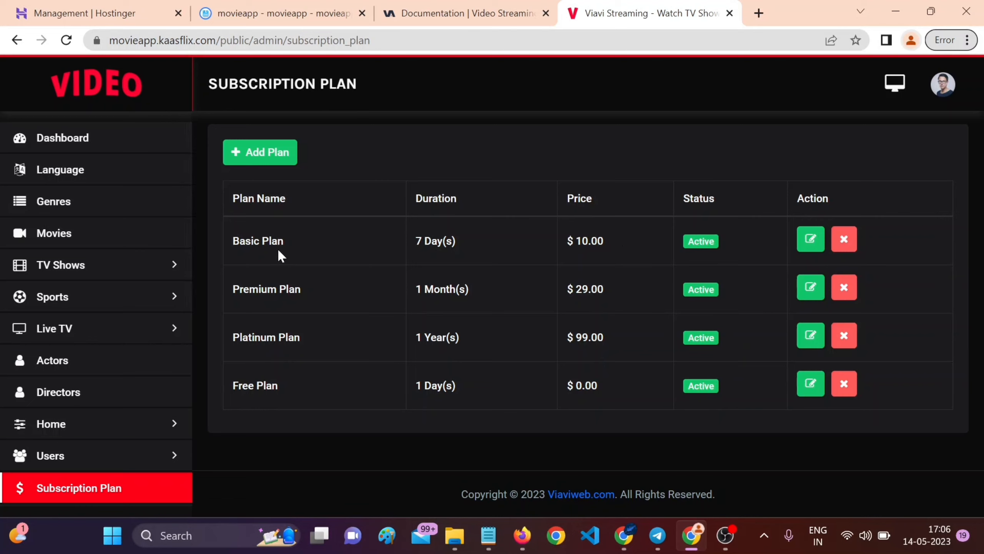
scroll(147, 387, down, 4)
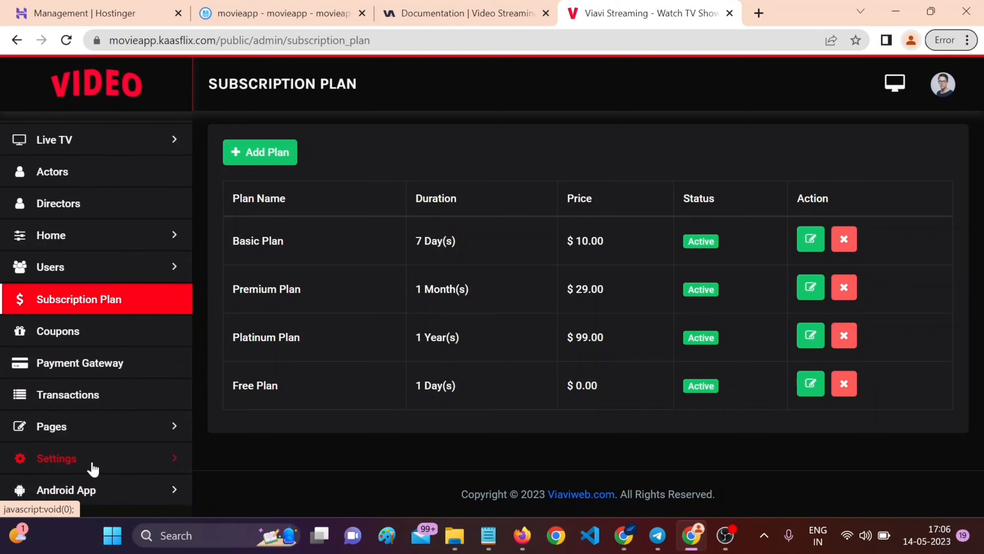
click(110, 367)
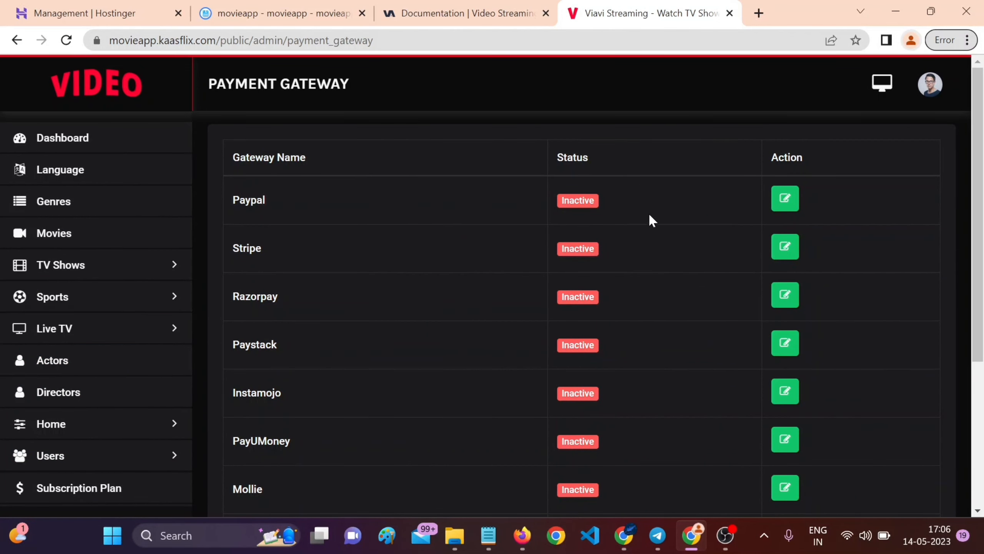
scroll(480, 366, down, 5)
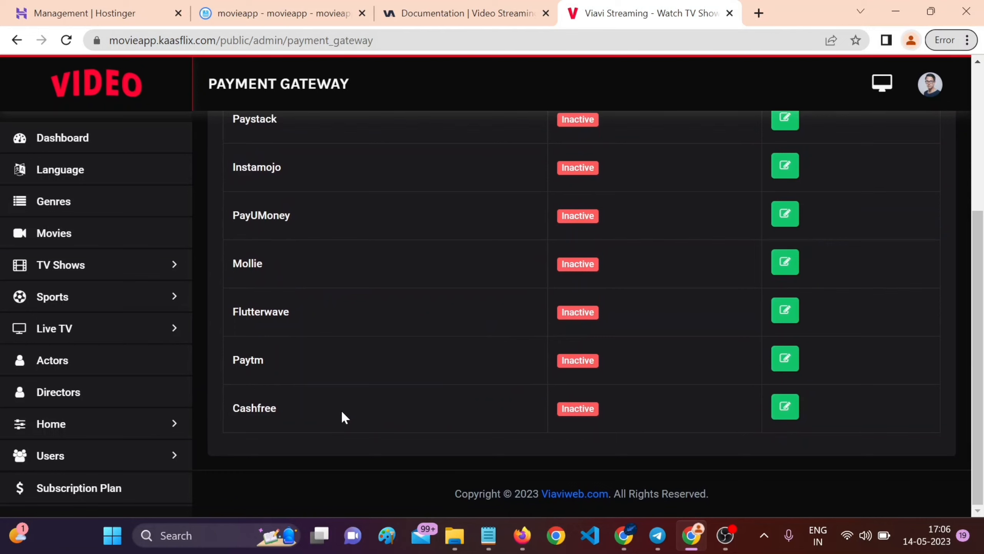
scroll(78, 448, down, 2)
Reveal the entries available under Settings and under Android App, and look through the Settings entries.
scroll(93, 446, down, 3)
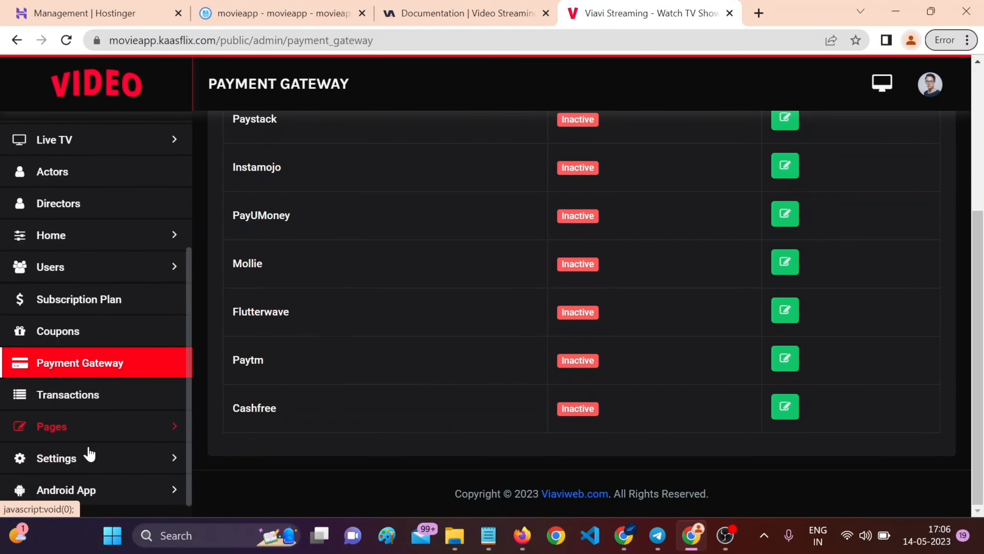
click(84, 458)
scroll(82, 450, down, 3)
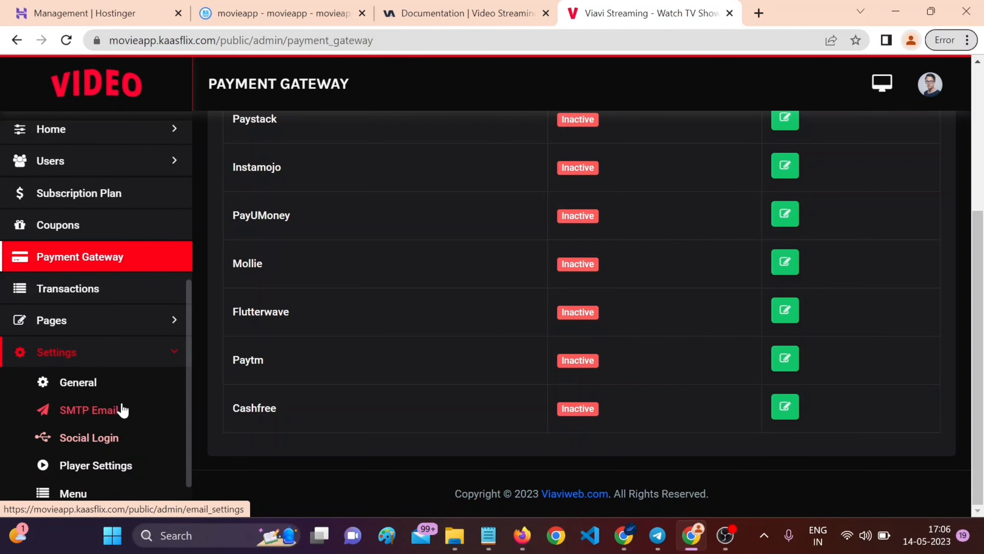
scroll(88, 444, down, 1)
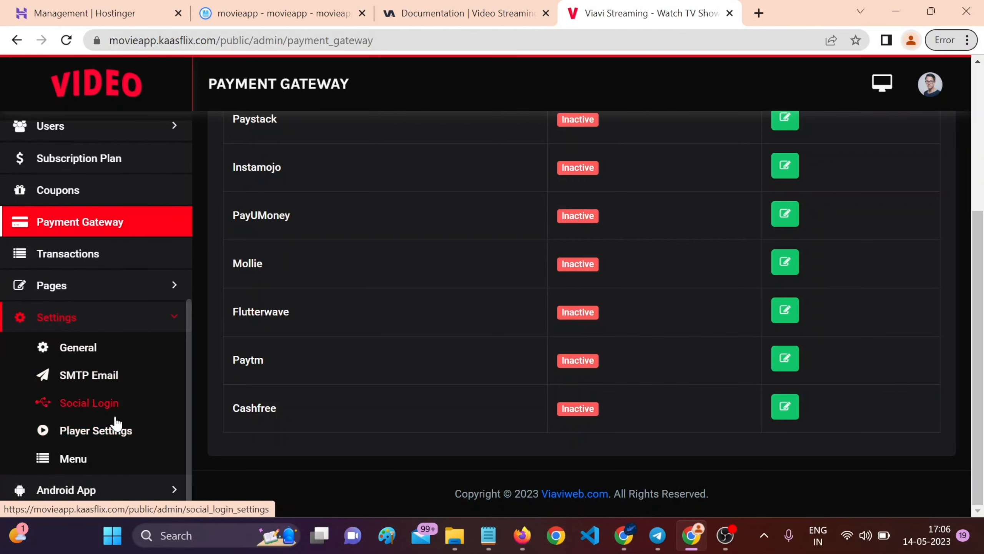
click(95, 490)
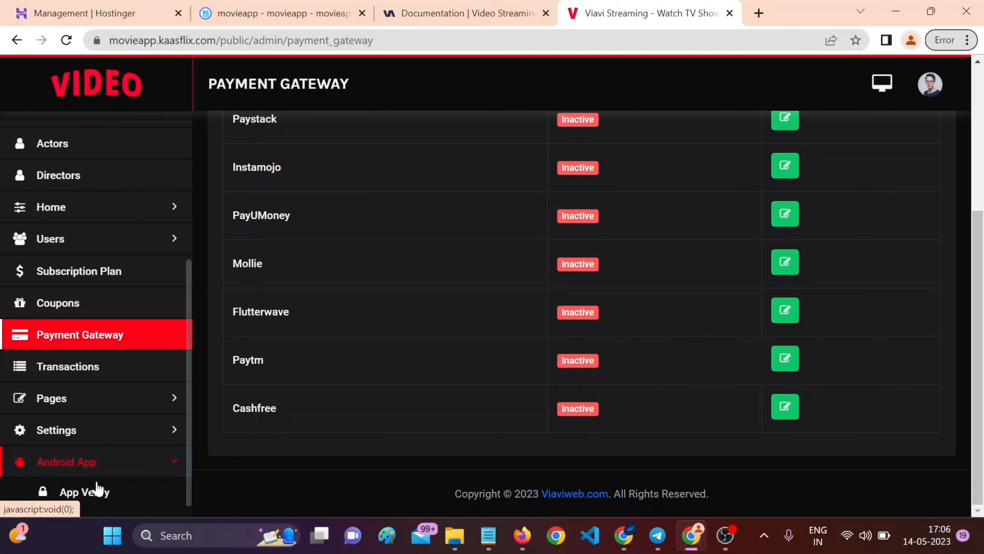
click(81, 431)
scroll(112, 419, down, 2)
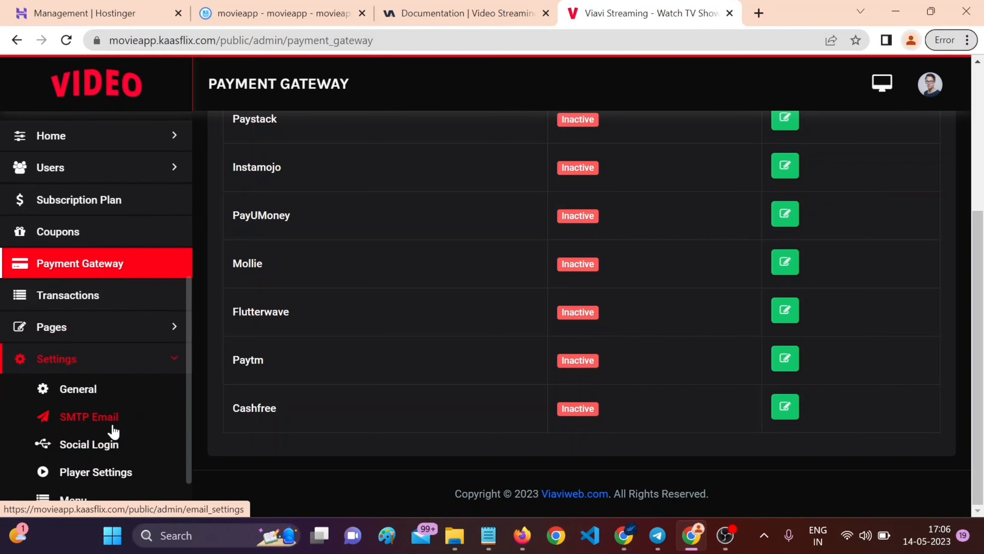
scroll(134, 424, down, 1)
scroll(123, 427, up, 2)
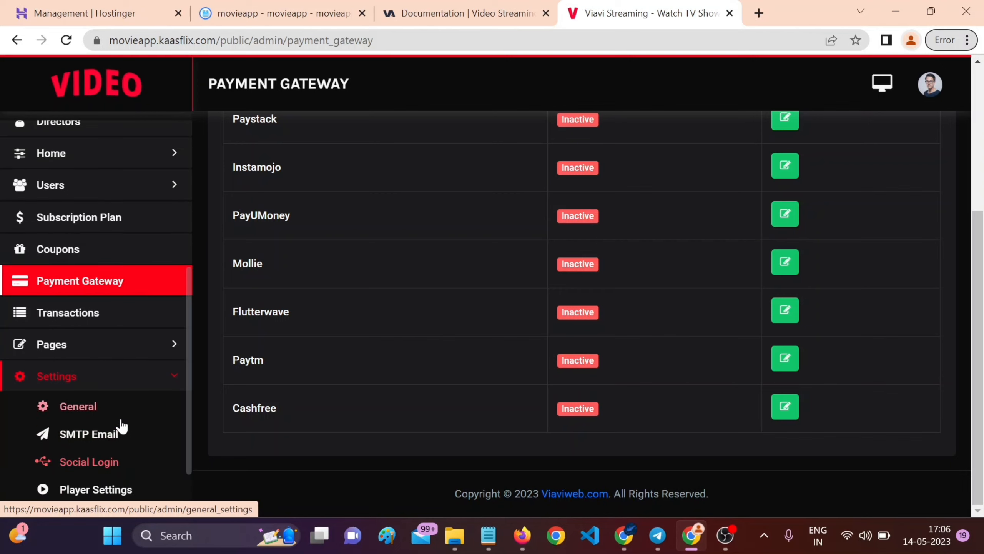
Look over the full list of admin sections and reveal the entries under Pages.
scroll(121, 427, up, 3)
scroll(121, 427, up, 4)
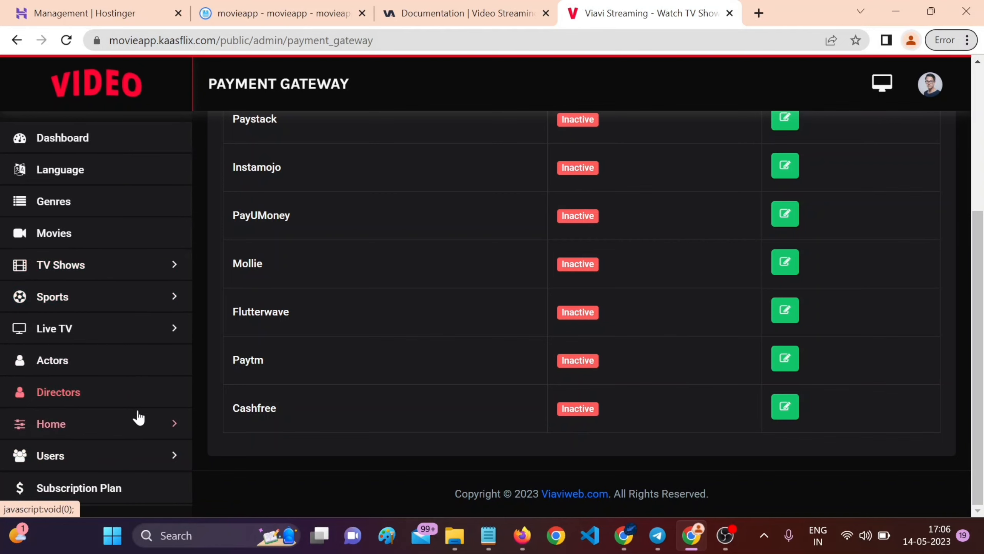
scroll(138, 417, down, 2)
scroll(143, 417, down, 2)
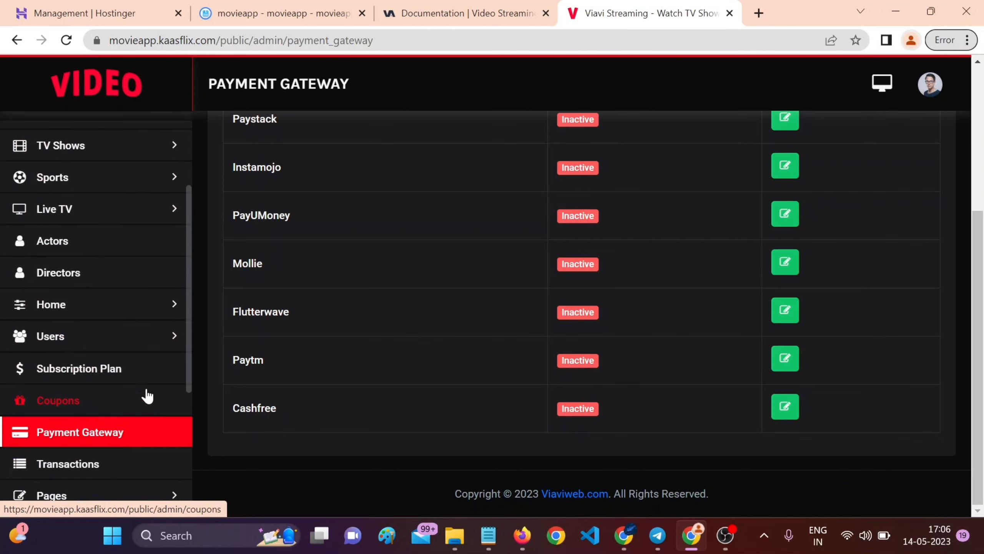
scroll(147, 395, down, 4)
click(167, 387)
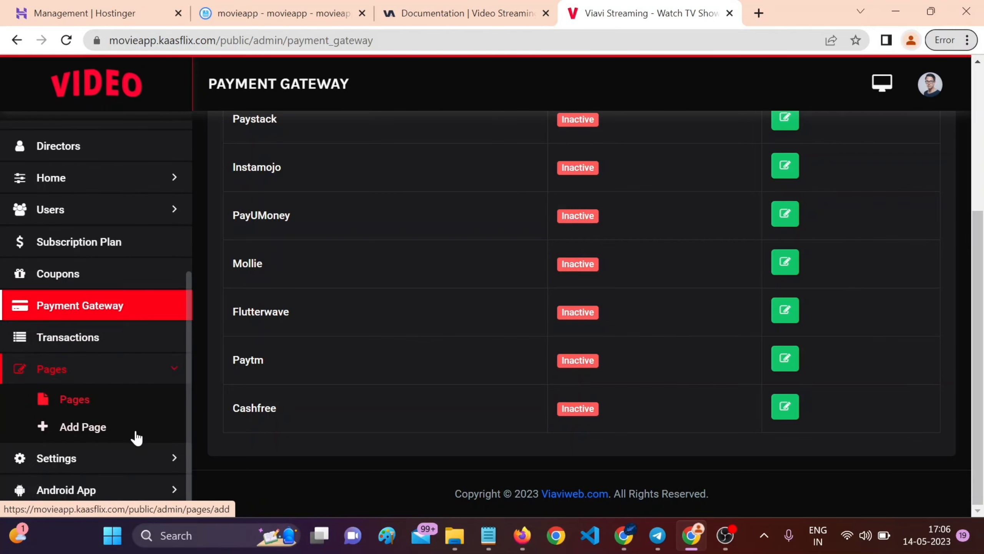
Open the Android App's App Verify page and go through its Envato Username and Buyer Purchase Code fields.
click(164, 491)
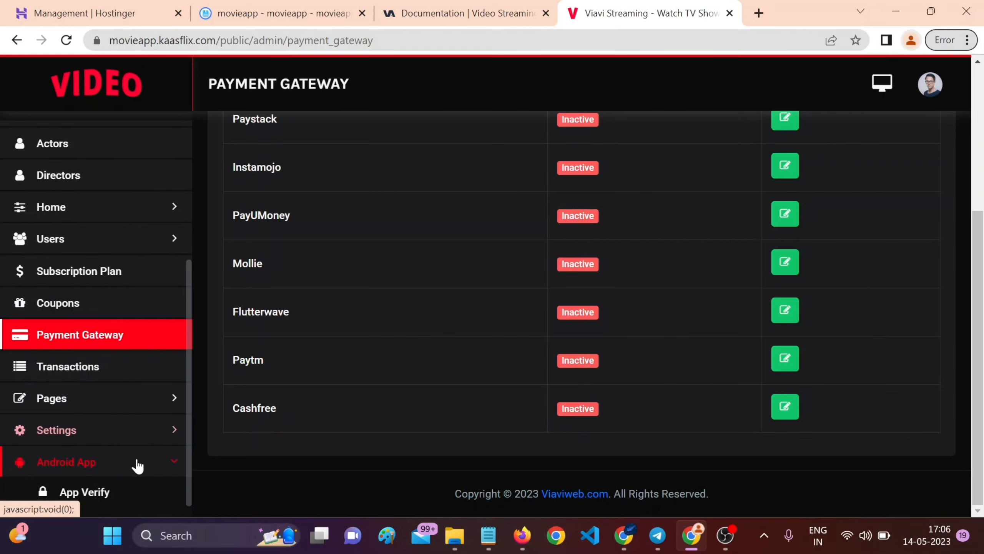
click(94, 496)
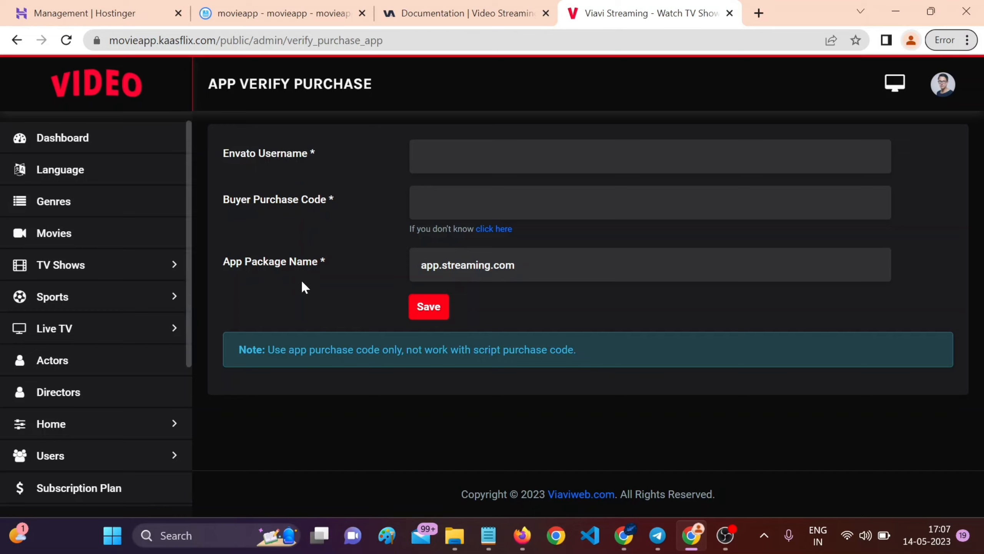
click(446, 171)
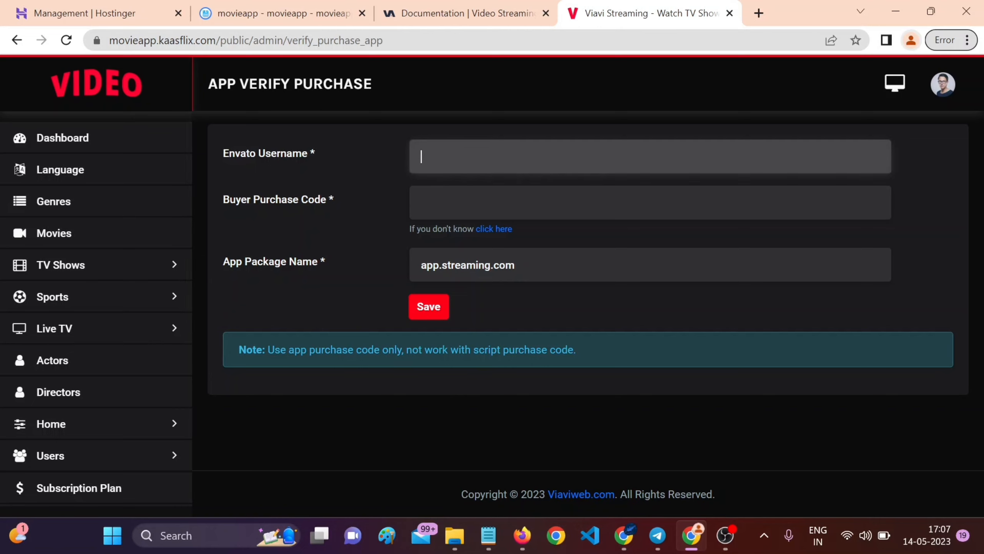
click(442, 202)
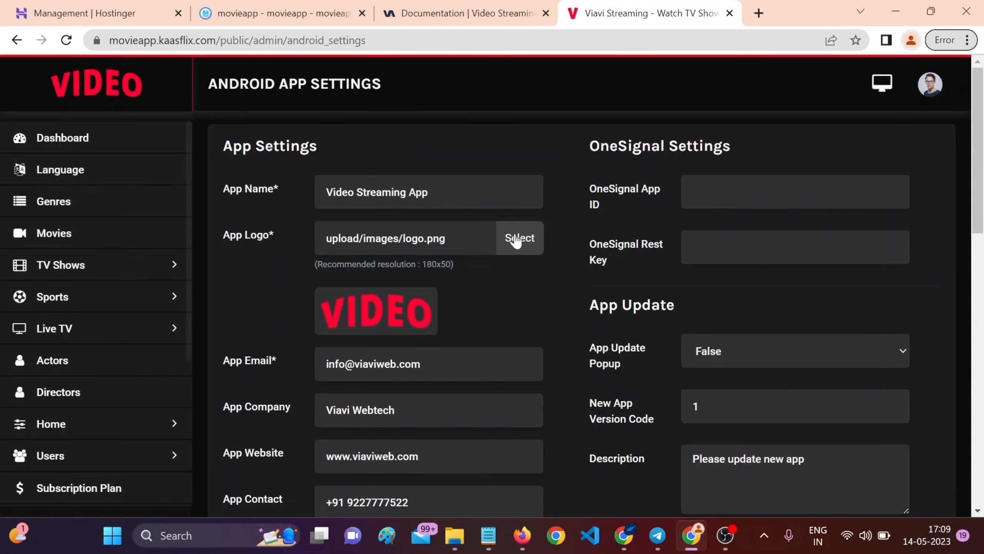
Look through the Android App Settings form down to its Privacy Policy text and back up.
scroll(493, 306, down, 4)
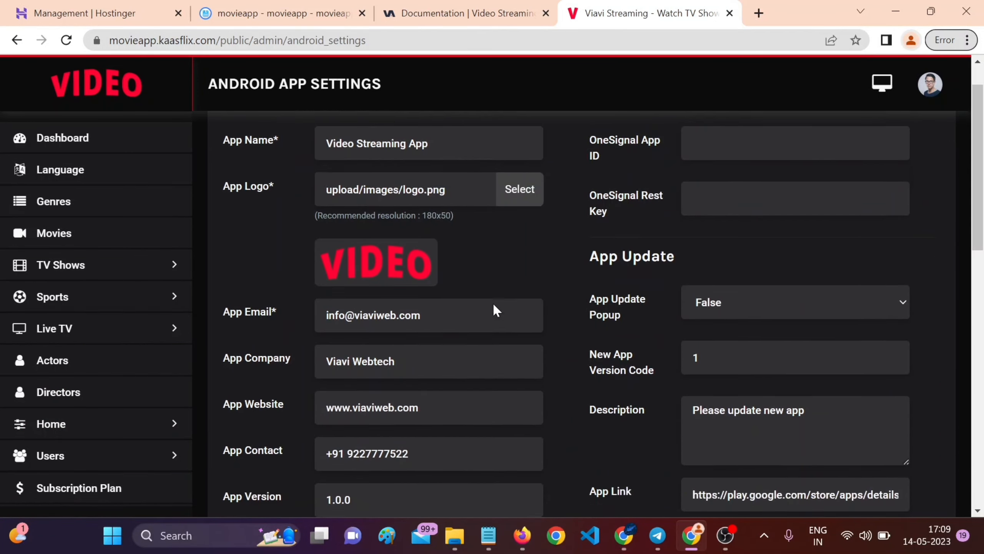
scroll(492, 302, down, 10)
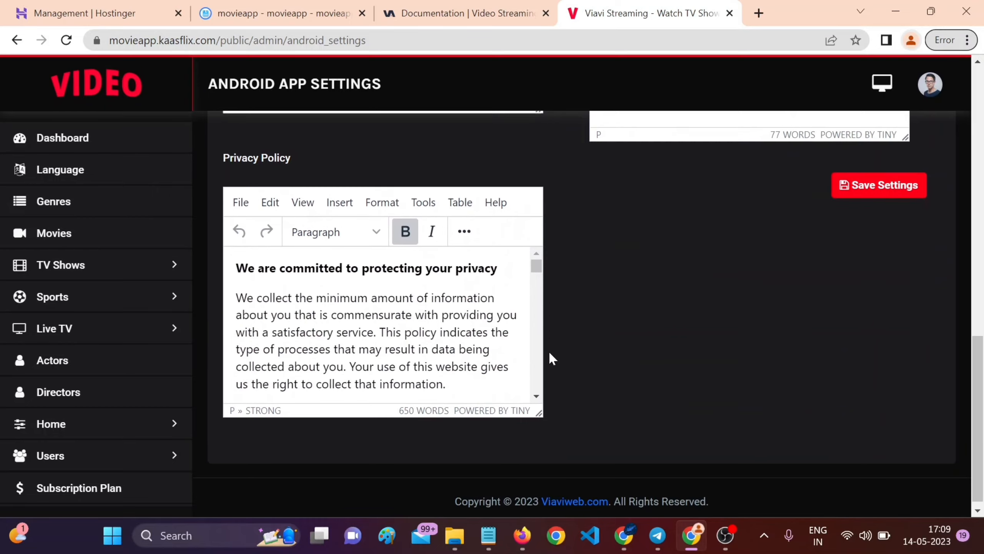
scroll(550, 354, up, 12)
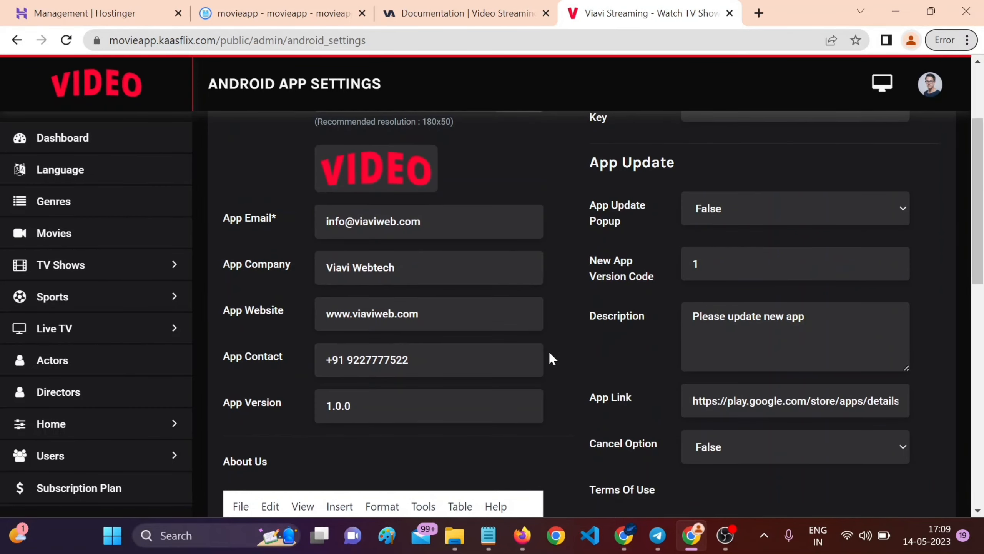
Look through the Android App's Ad Settings list and its Notification form.
scroll(116, 451, down, 7)
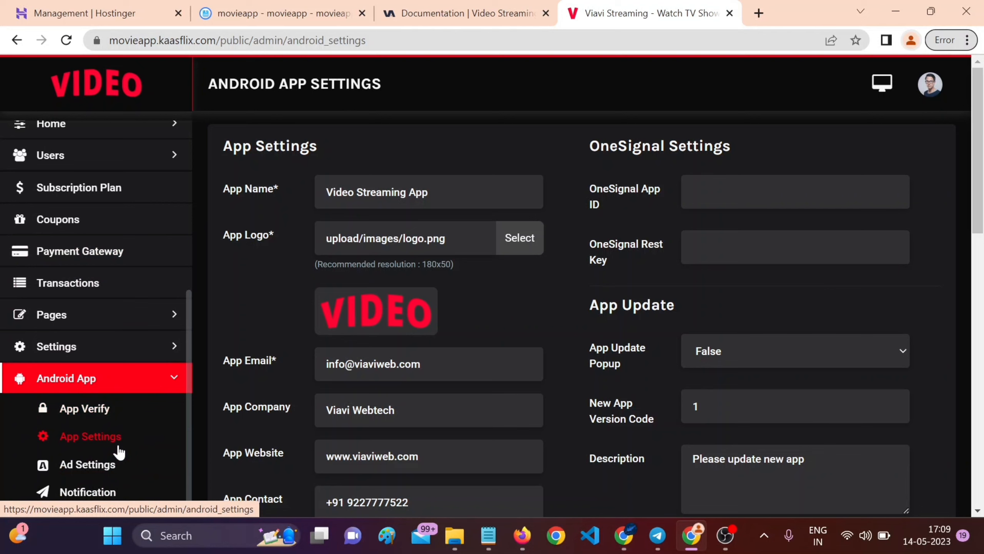
click(92, 465)
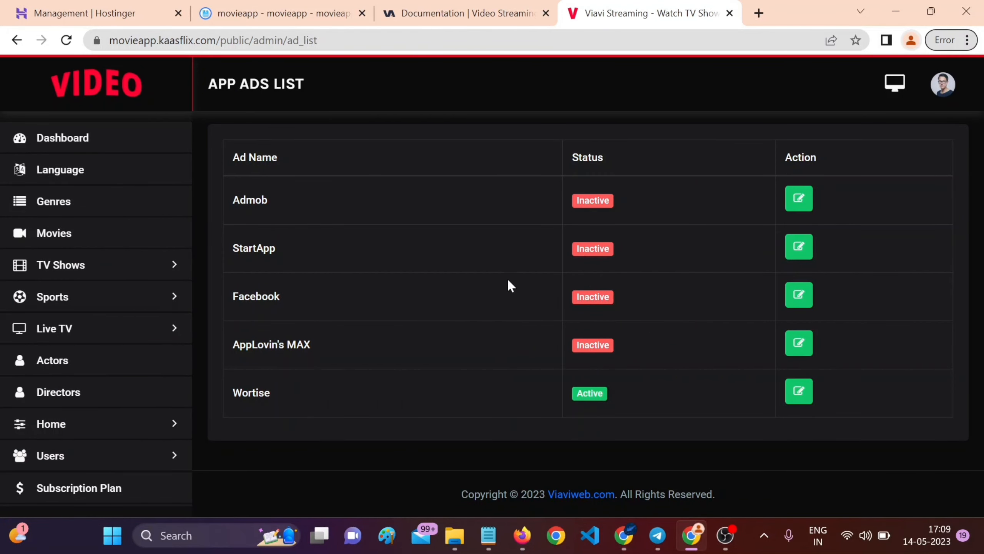
scroll(70, 467, down, 6)
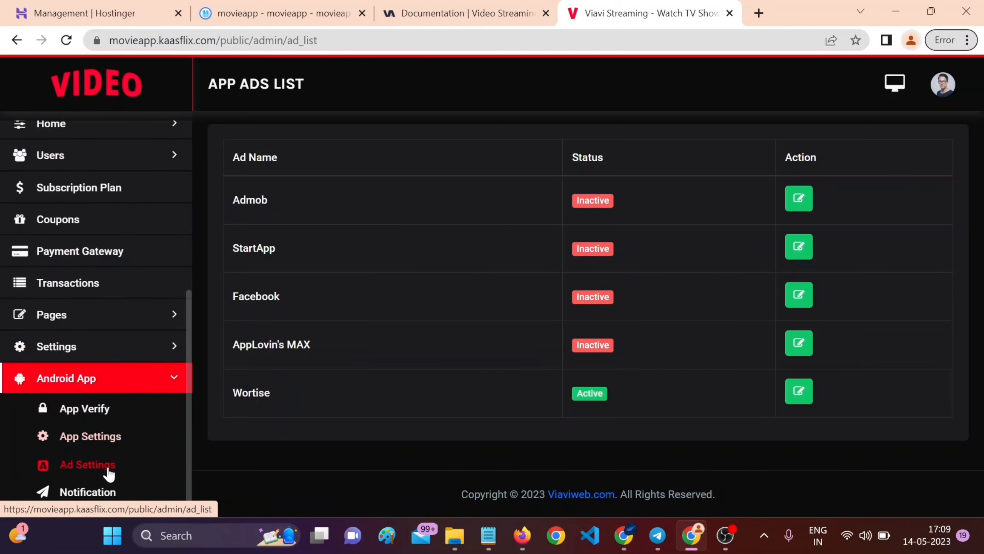
click(88, 494)
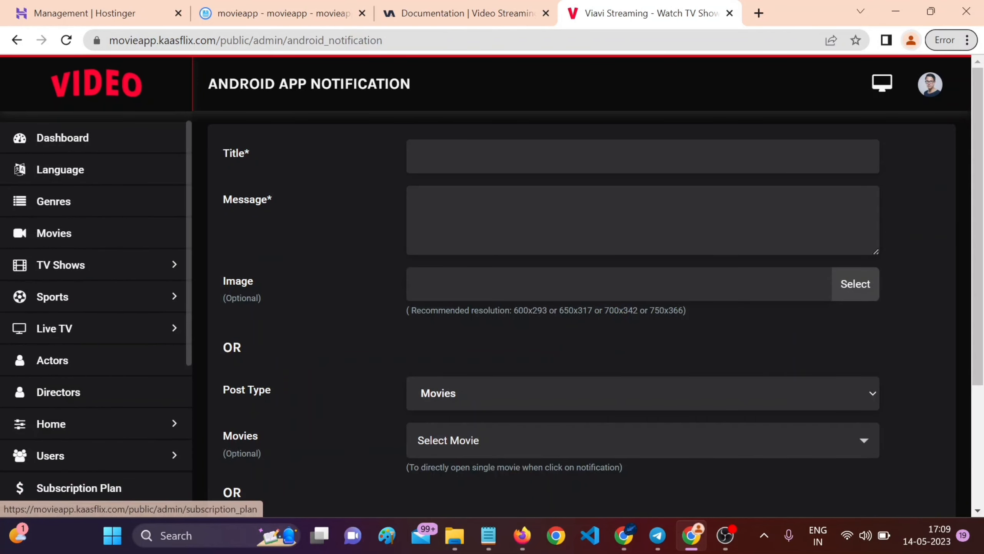
scroll(365, 323, down, 4)
scroll(463, 327, up, 4)
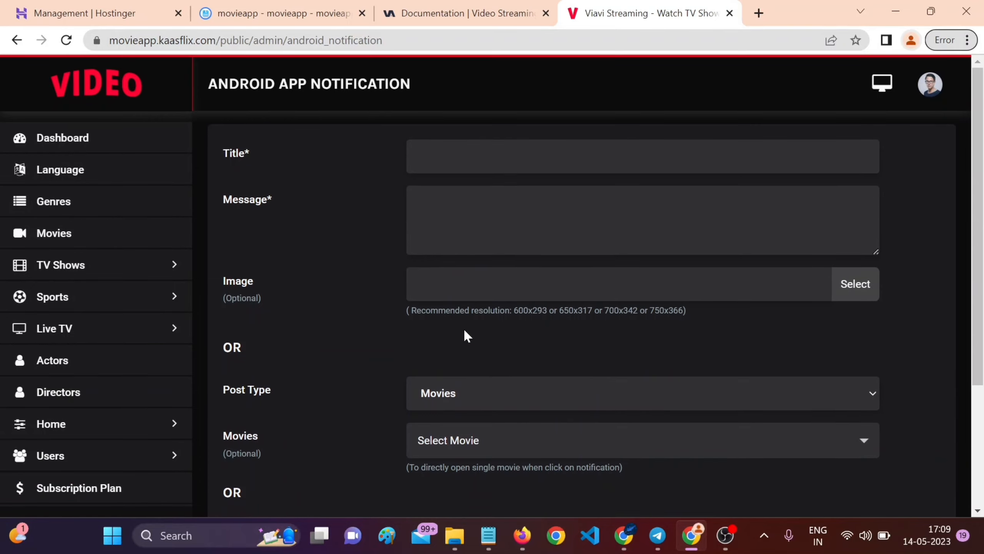
Return to the Android App's App Settings, focus the App Name field and review the remaining app details.
scroll(81, 427, down, 7)
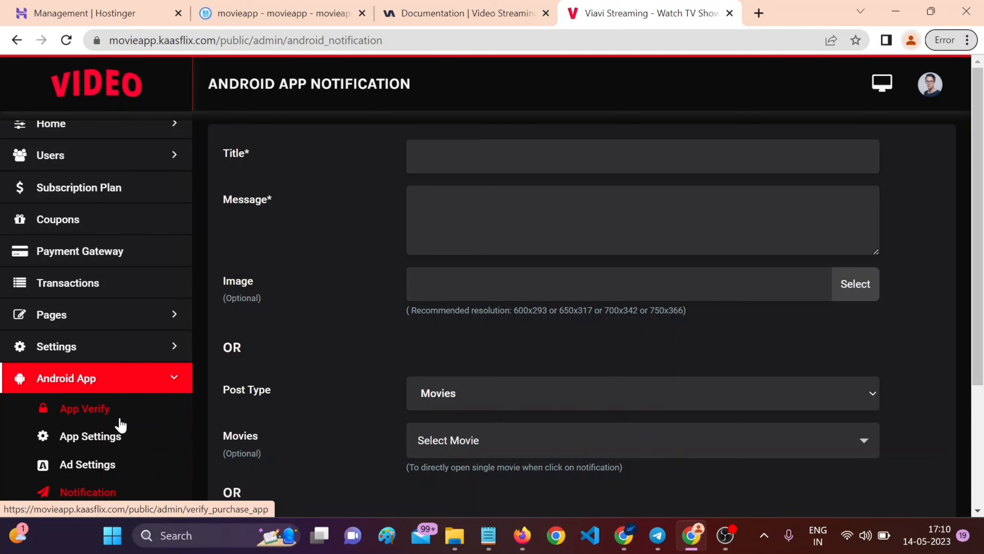
click(92, 440)
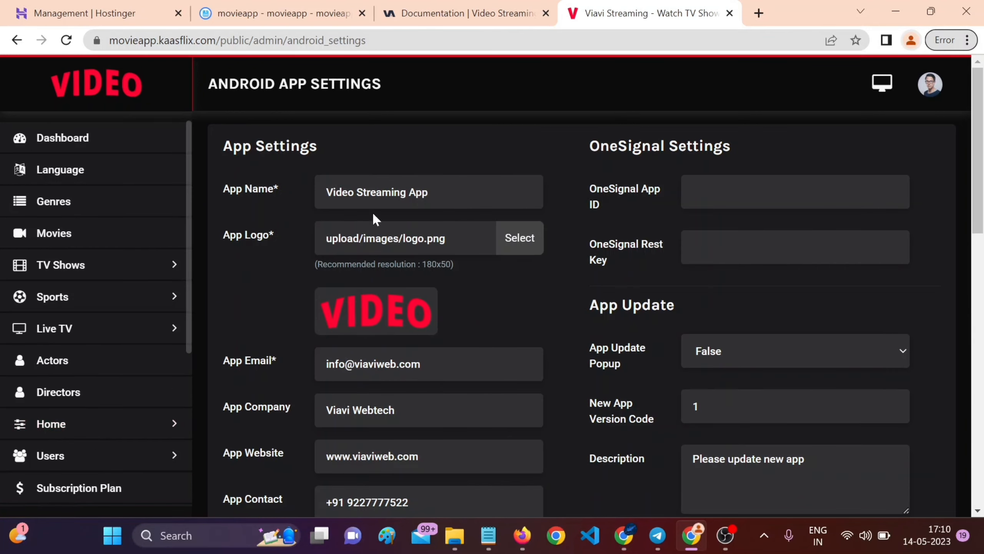
click(430, 192)
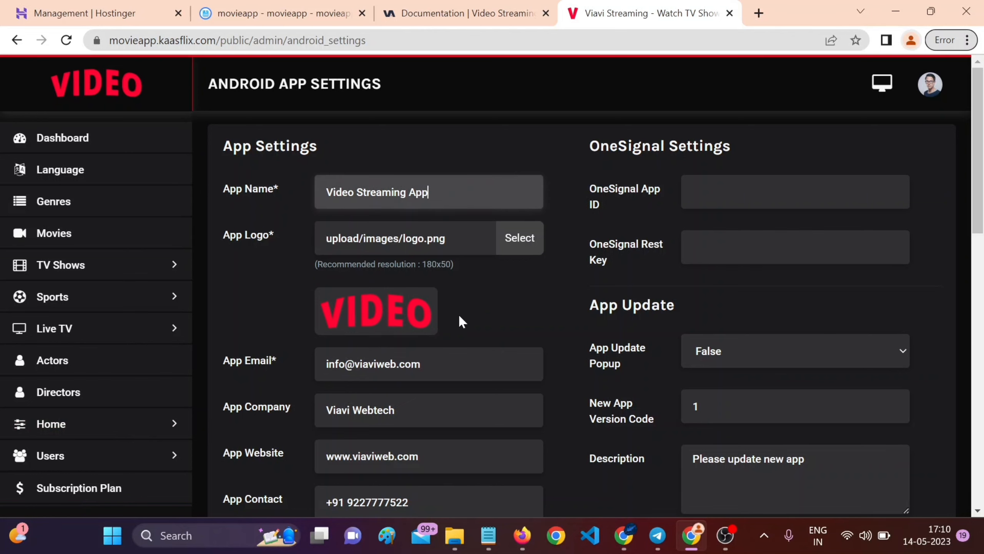
scroll(458, 314, down, 5)
scroll(561, 399, down, 7)
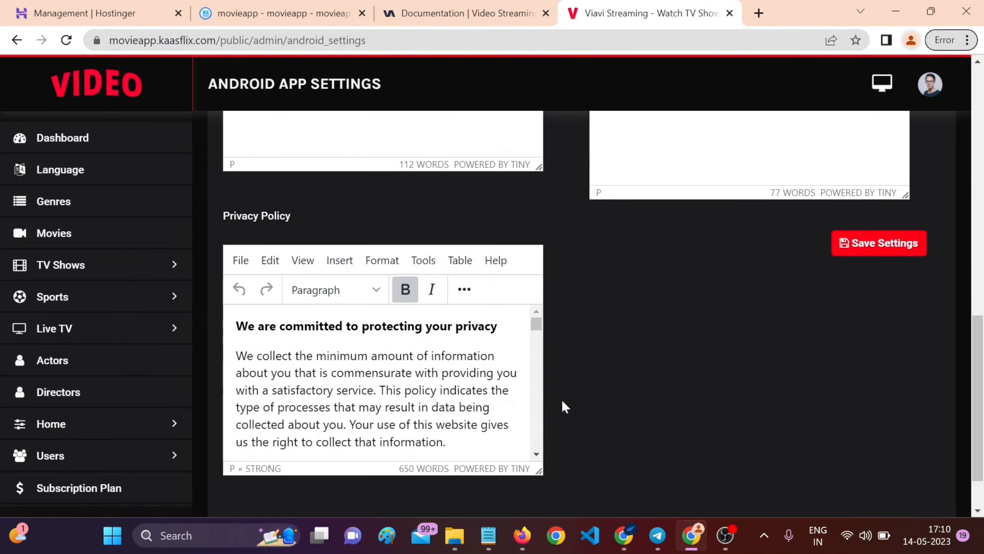
scroll(561, 398, up, 10)
scroll(590, 287, down, 2)
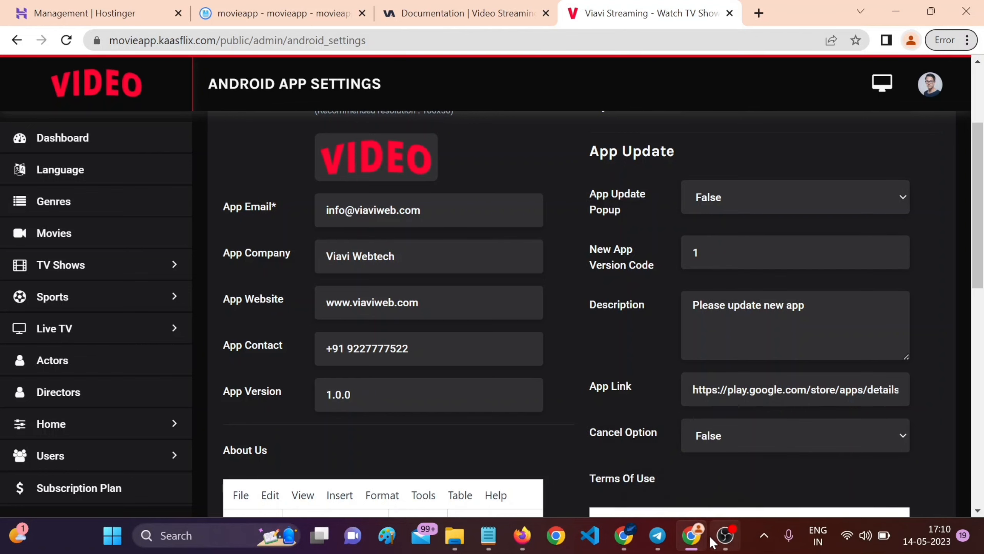
mouse_move(721, 537)
click(734, 471)
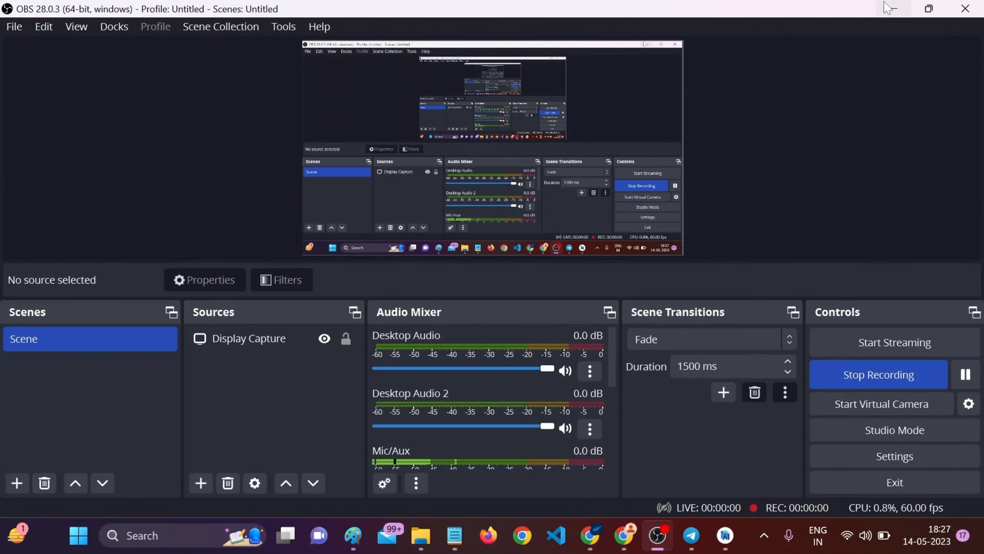
click(888, 8)
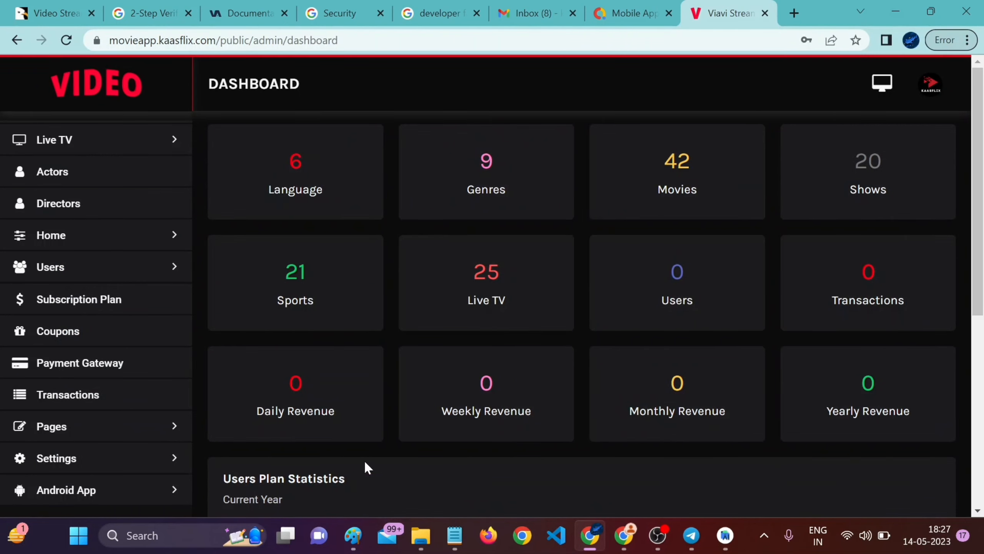
Open the Android App's Ad Settings list from the dashboard and open the Admob entry for editing.
click(123, 501)
scroll(166, 413, down, 3)
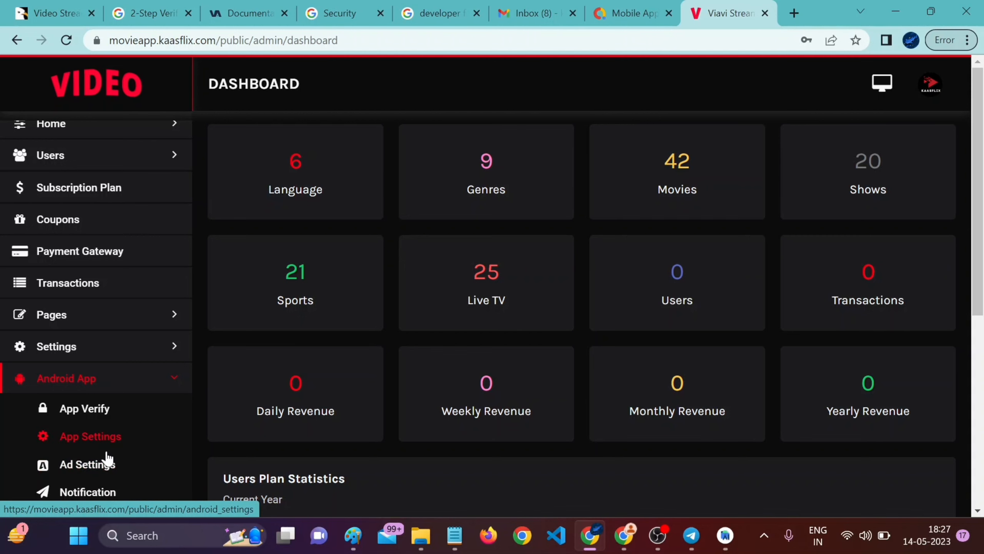
click(93, 469)
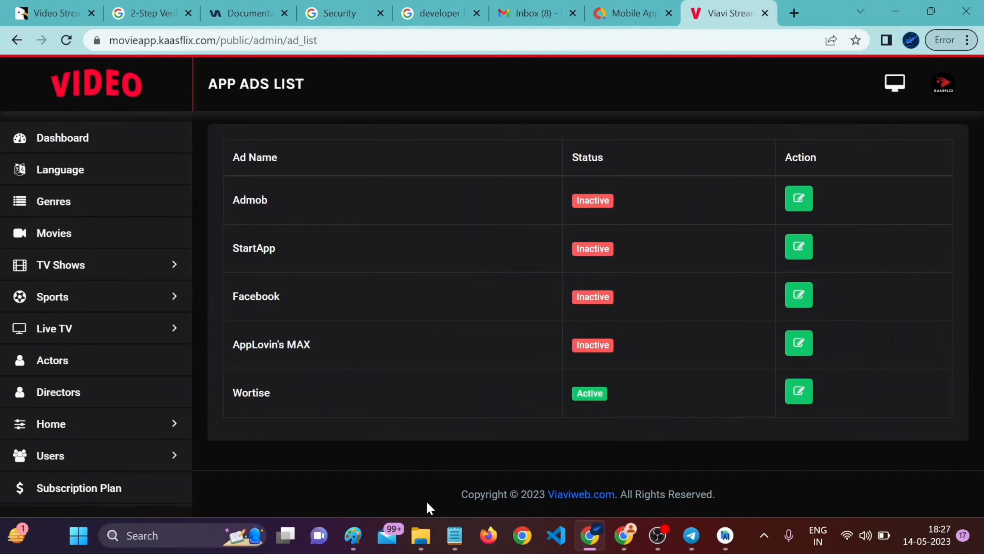
click(801, 200)
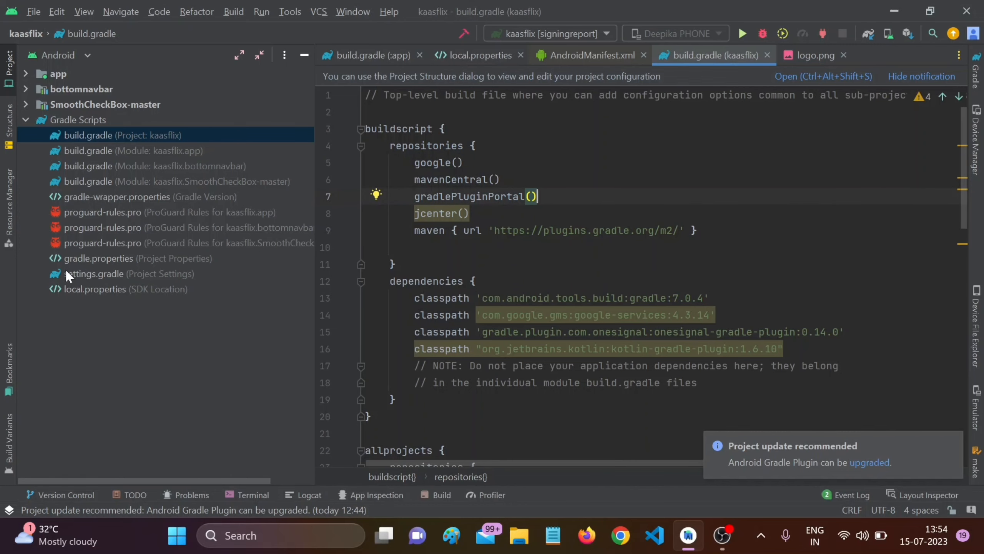
Open the project's settings.gradle and gradle.properties files, and place the cursor at the end of the serverUrl address.
double_click(91, 275)
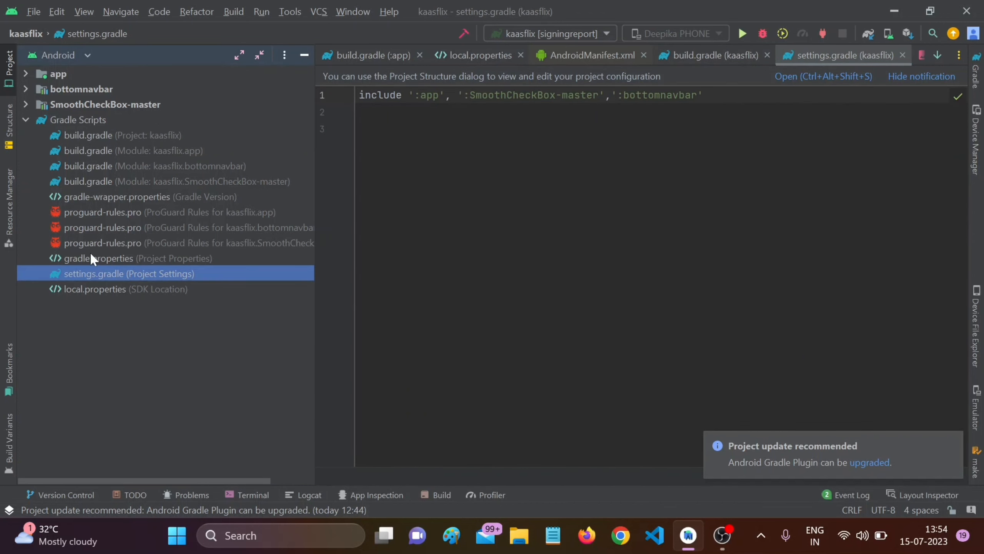
double_click(90, 256)
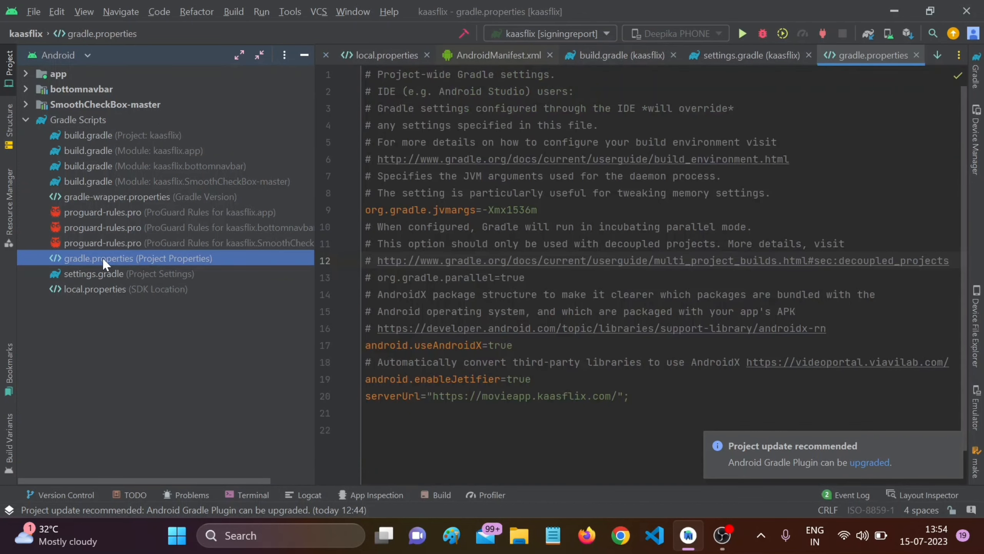
click(586, 328)
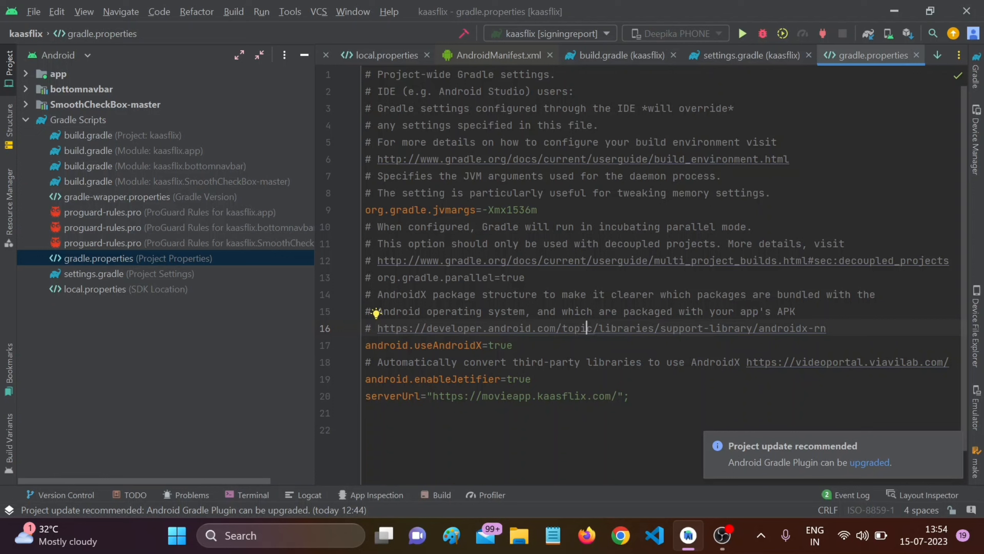
click(618, 396)
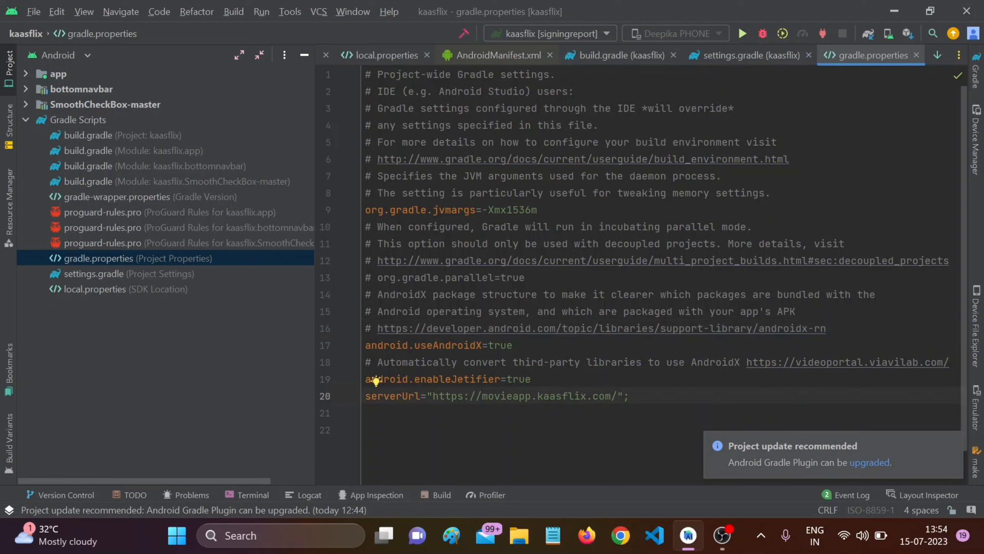